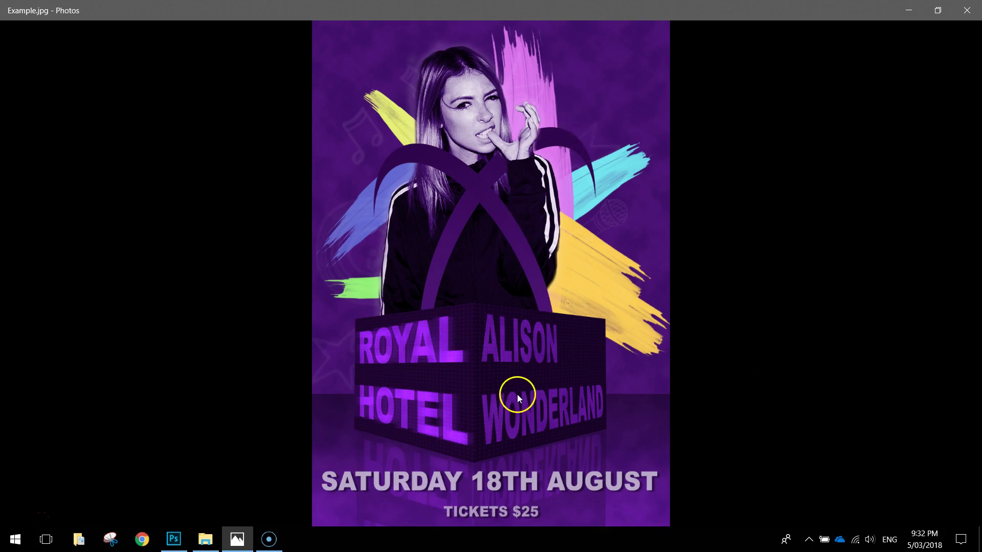
- Switch to Photoshop and start a new document in millimeters, 210 wide and 297 high
{"action": "left_click", "coordinate": [173, 539]}
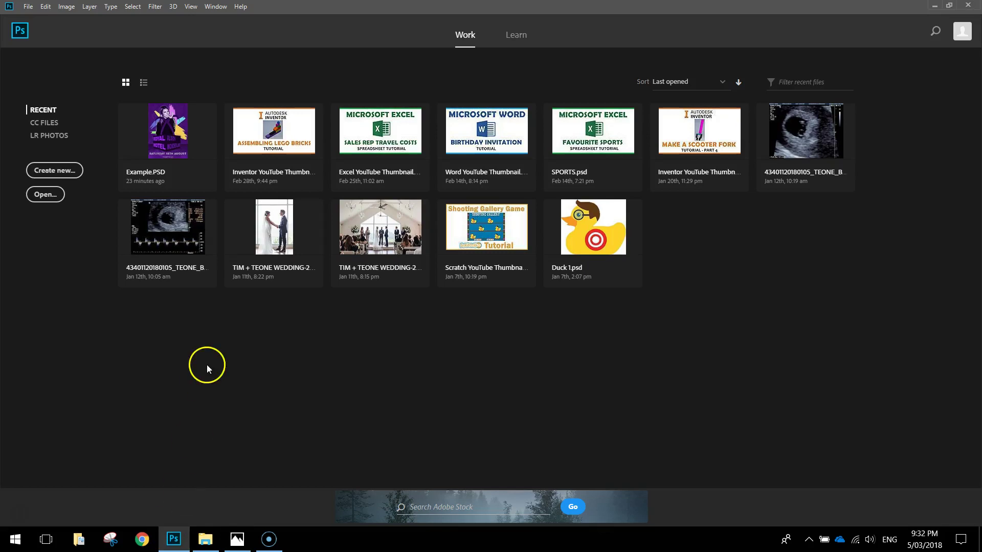
{"action": "left_click", "coordinate": [63, 171]}
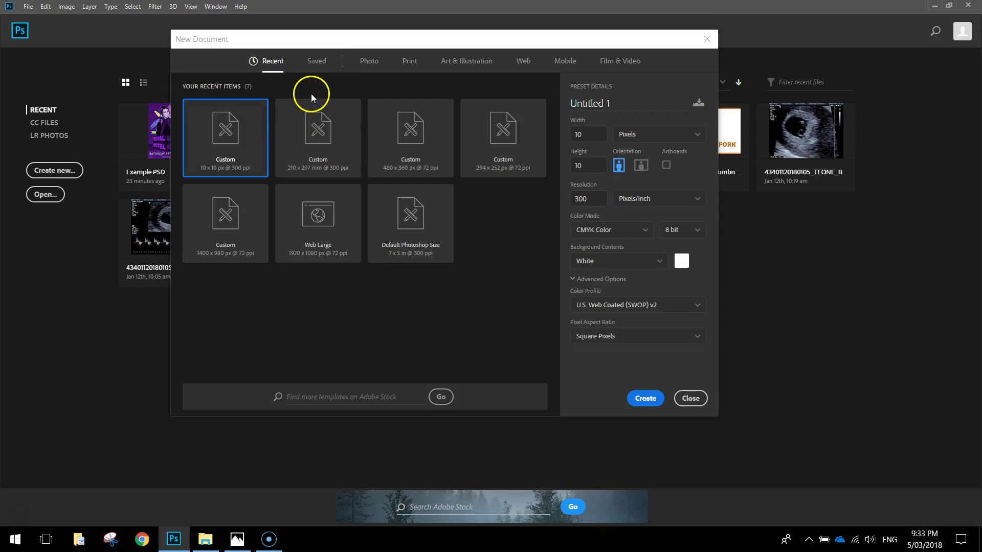
{"action": "left_click", "coordinate": [574, 135]}
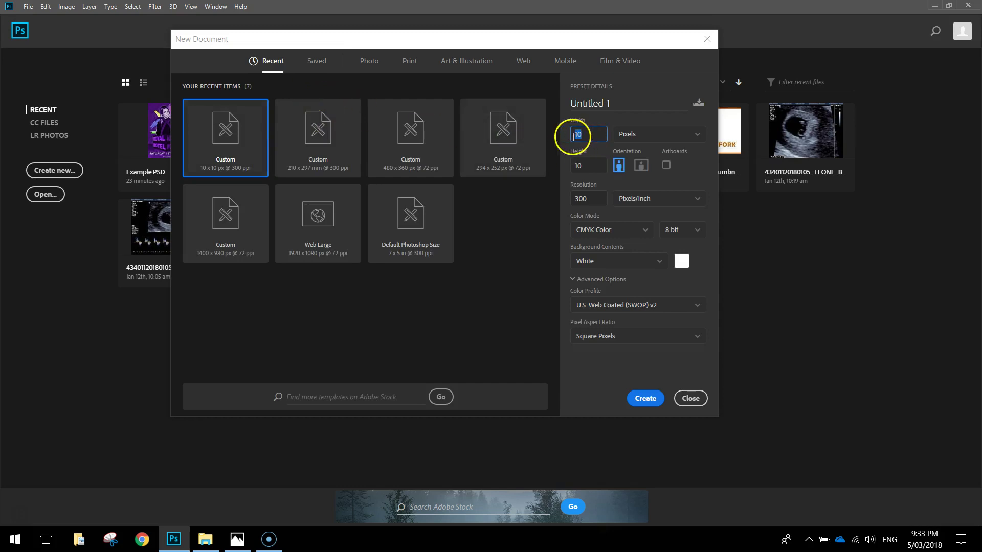
{"action": "left_click", "coordinate": [628, 134]}
{"action": "left_click", "coordinate": [636, 204]}
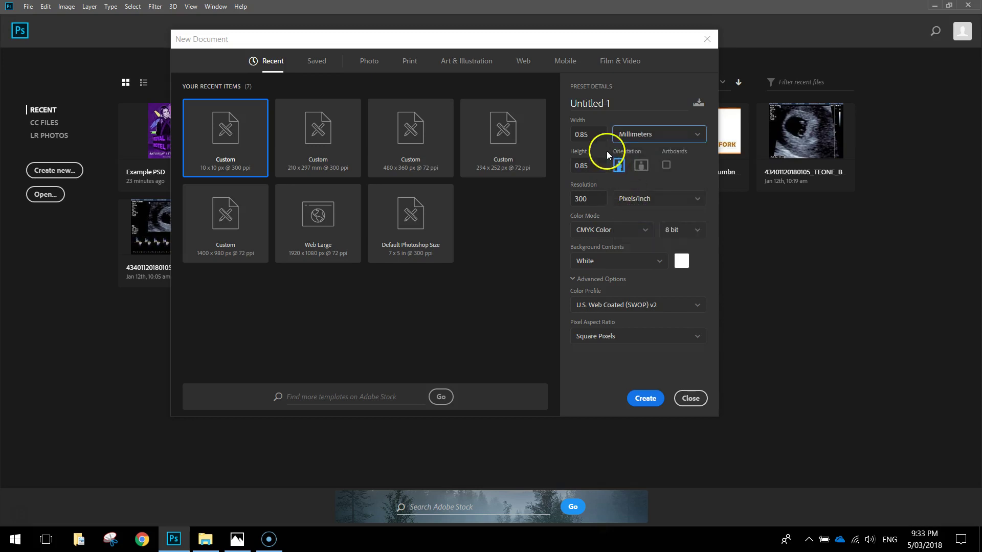
{"action": "left_click", "coordinate": [584, 135]}
{"action": "type", "text": "210"}
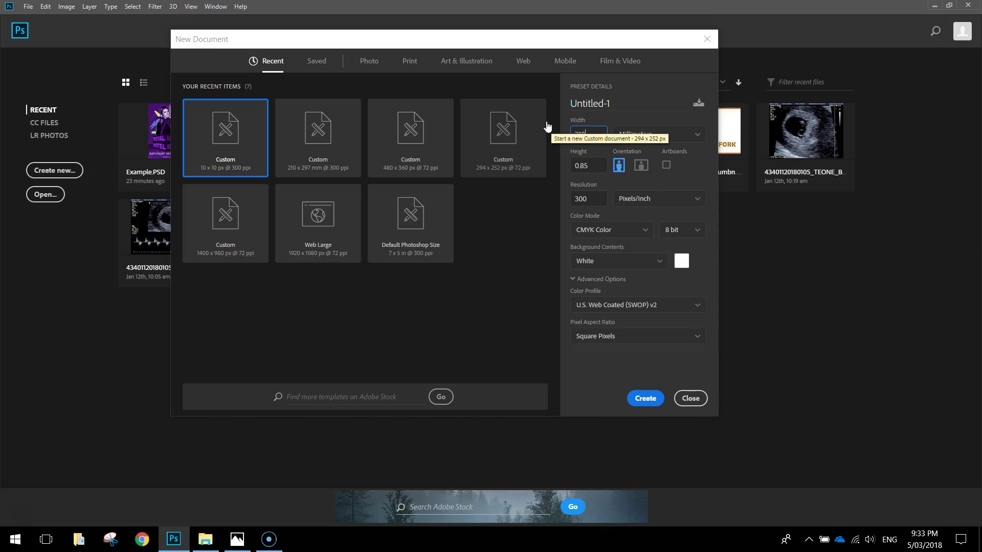
{"action": "key", "text": "Tab"}
{"action": "type", "text": "297"}
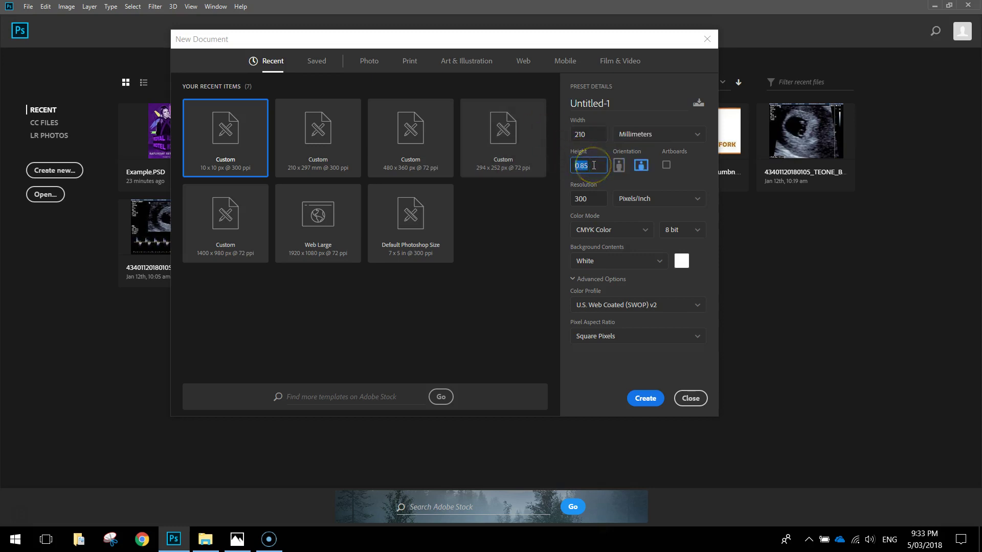
- Create the document in portrait orientation at 300 pixels per inch with CMYK Color mode
{"action": "left_click", "coordinate": [613, 146]}
{"action": "left_click", "coordinate": [619, 165]}
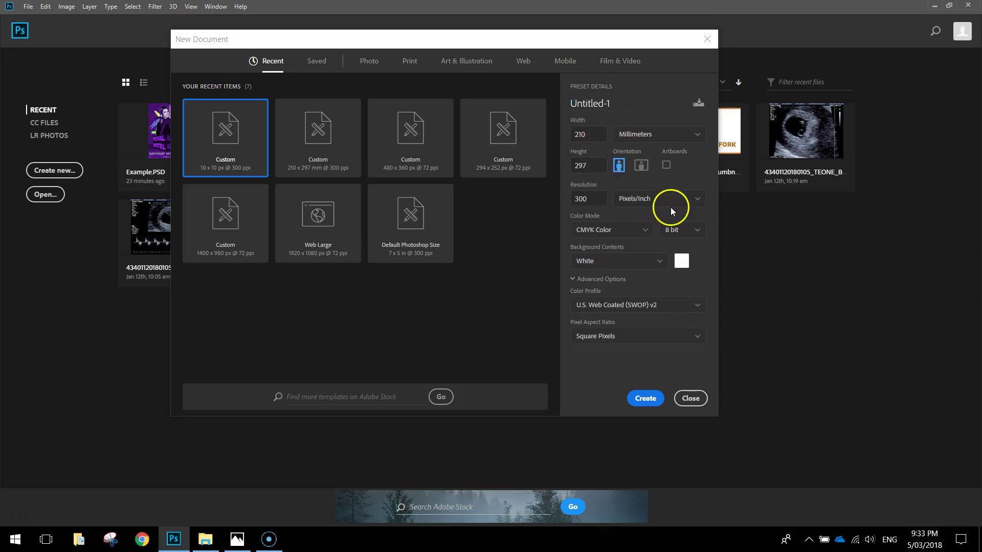
{"action": "left_click", "coordinate": [620, 169]}
{"action": "left_click", "coordinate": [577, 200]}
{"action": "left_click", "coordinate": [608, 229]}
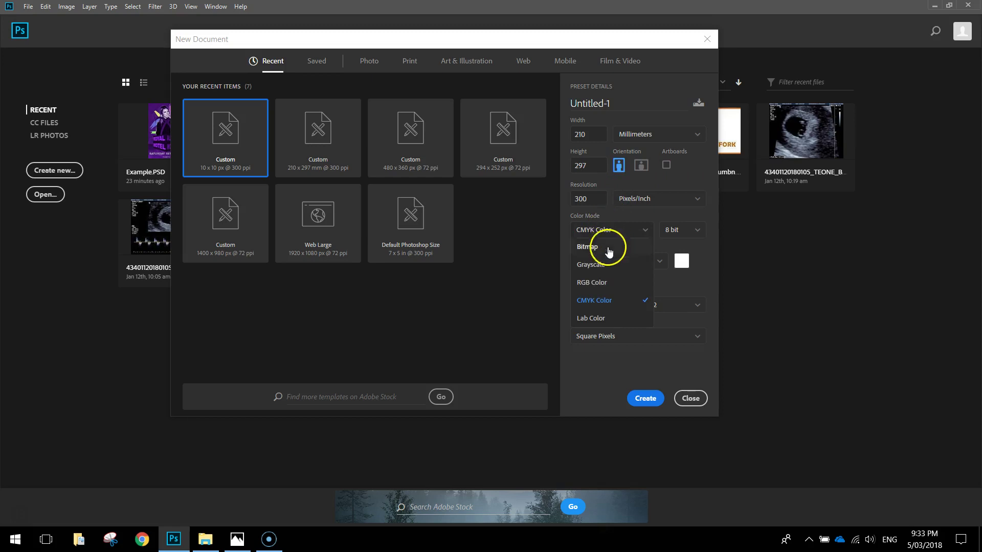
{"action": "left_click", "coordinate": [608, 301]}
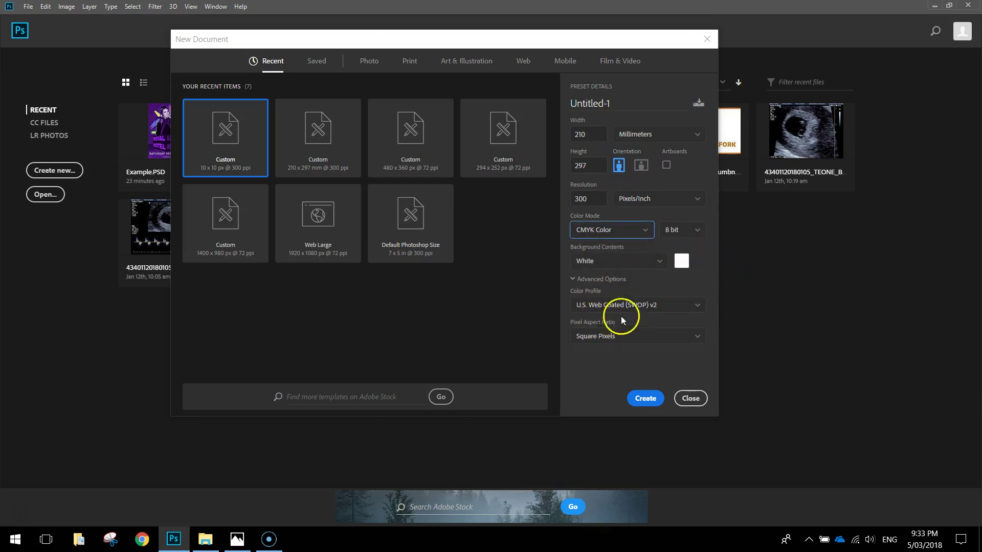
{"action": "left_click", "coordinate": [644, 402]}
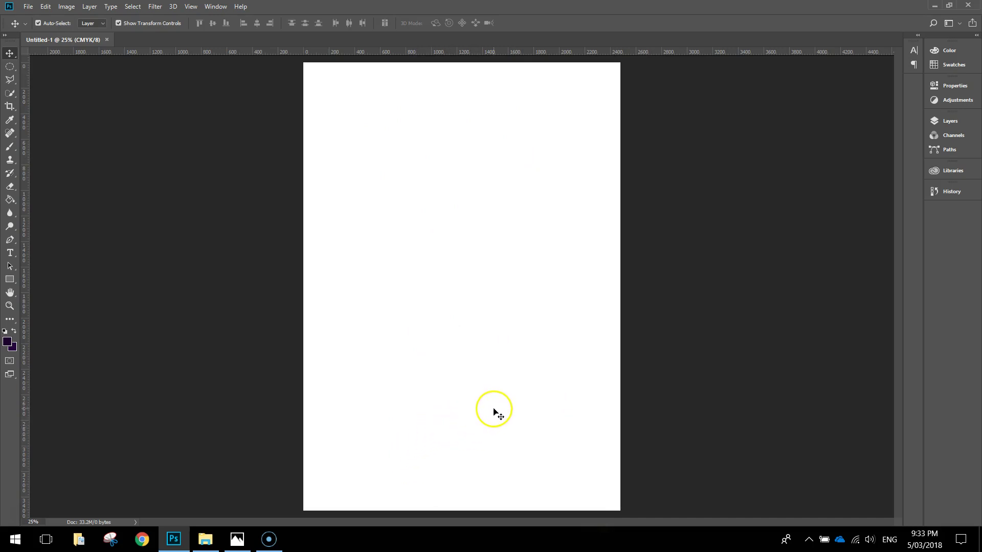
- Set the foreground color to a dark purple, about #45106b
{"action": "left_click", "coordinate": [7, 346]}
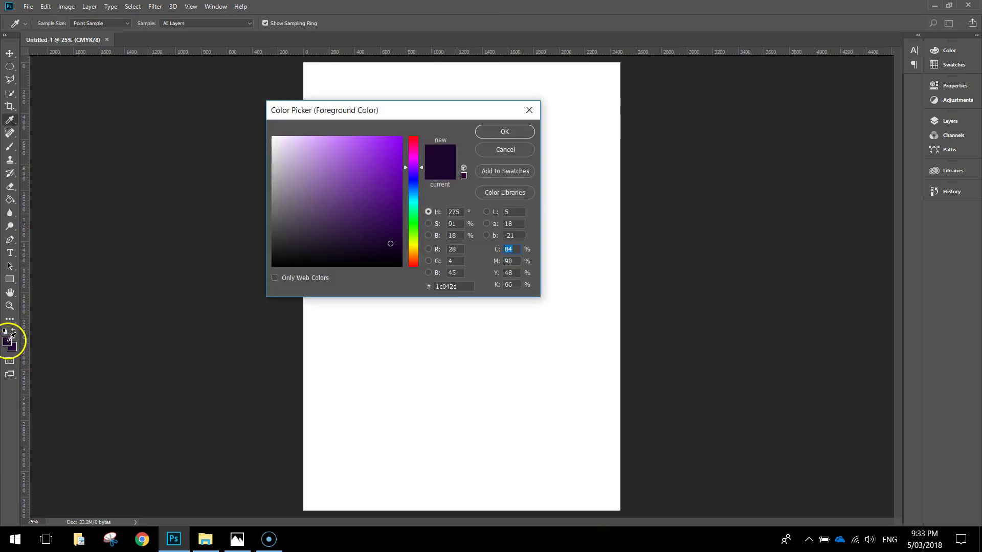
{"action": "left_click", "coordinate": [380, 217]}
{"action": "left_click_drag", "start_coordinate": [381, 216], "coordinate": [383, 213]}
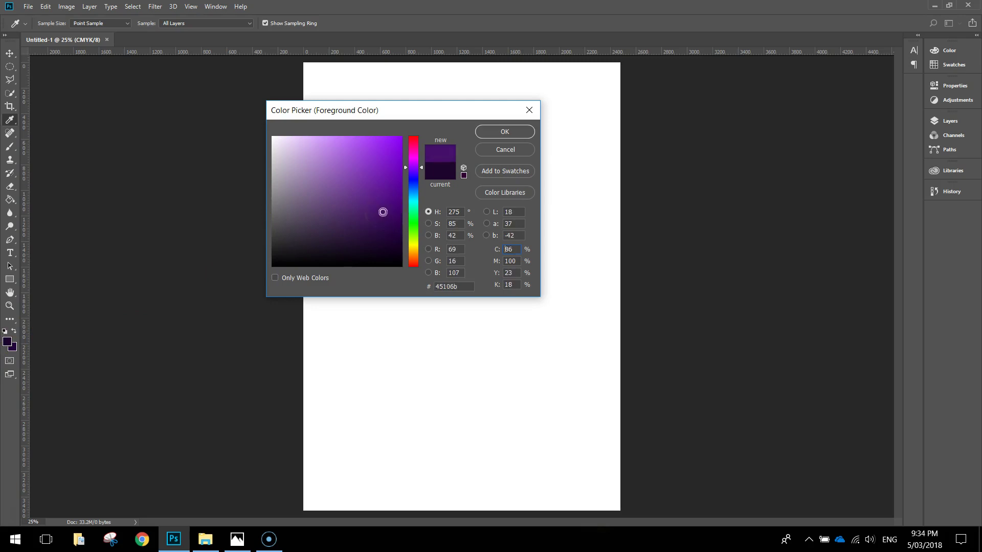
{"action": "left_click_drag", "start_coordinate": [384, 210], "coordinate": [383, 211]}
{"action": "left_click", "coordinate": [496, 132]}
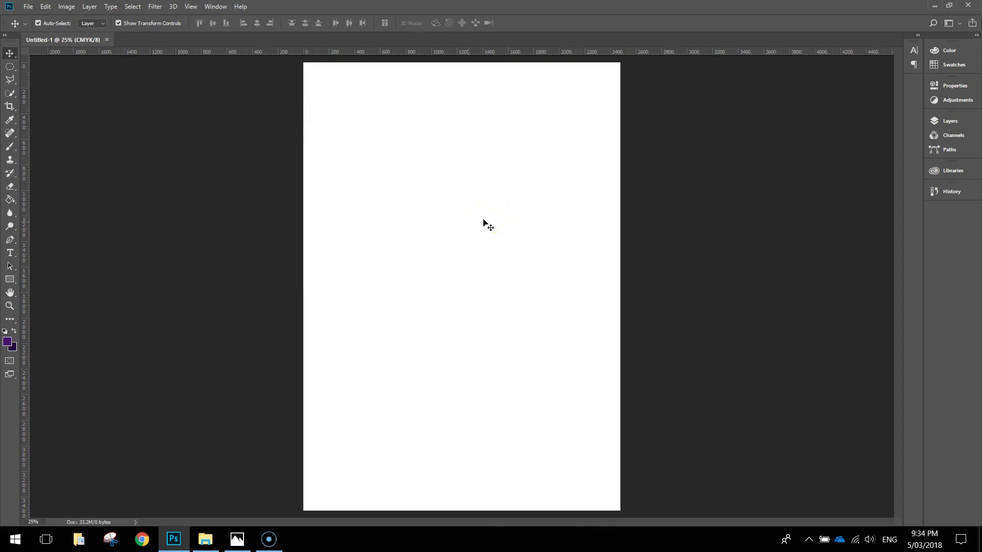
- Fill the blank background with the purple foreground color using the Paint Bucket Tool
{"action": "left_click", "coordinate": [11, 201]}
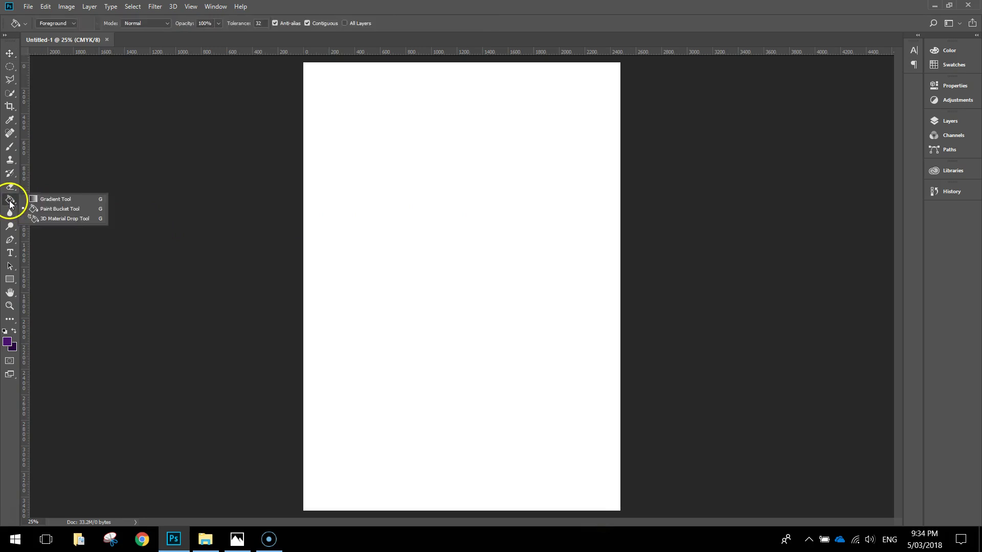
{"action": "left_click", "coordinate": [58, 199]}
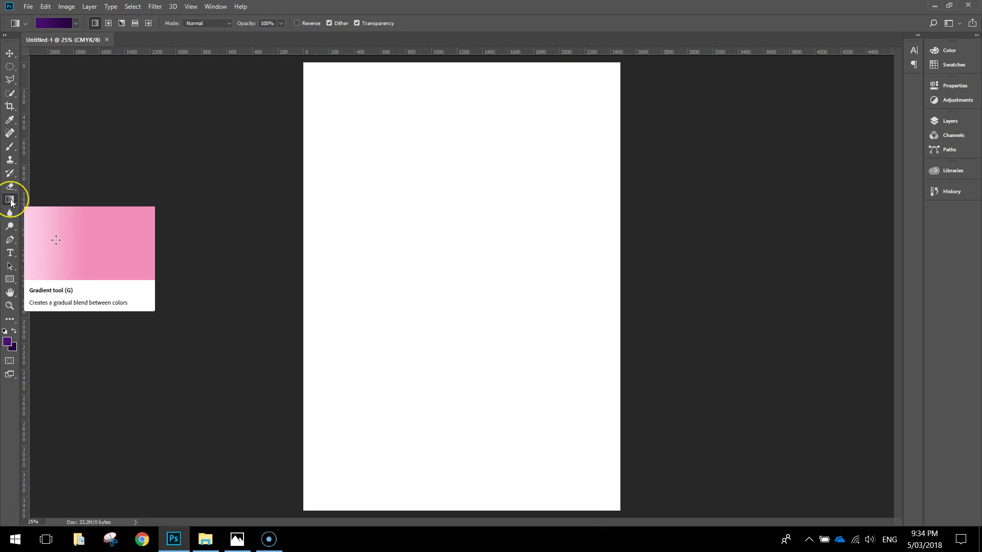
{"action": "left_click", "coordinate": [10, 201]}
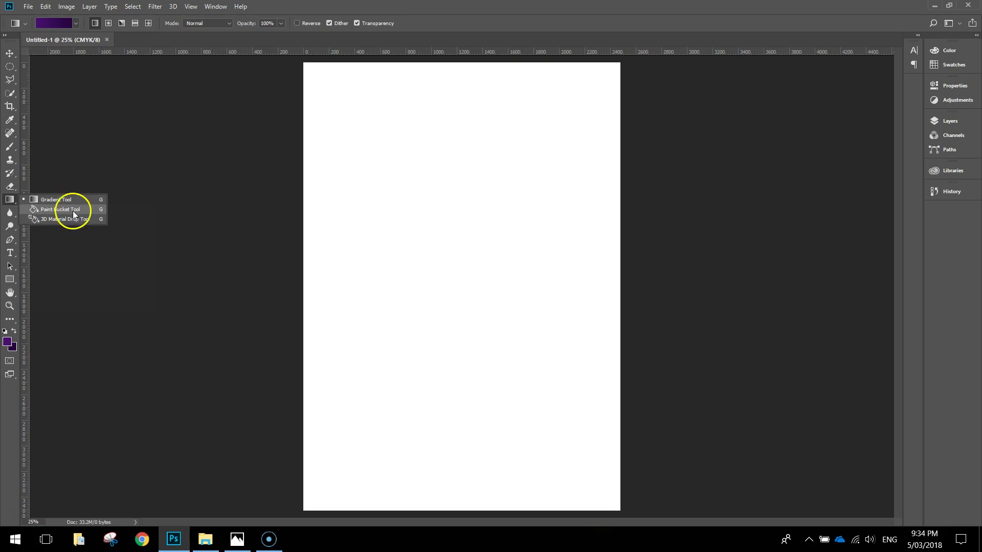
{"action": "left_click", "coordinate": [72, 211]}
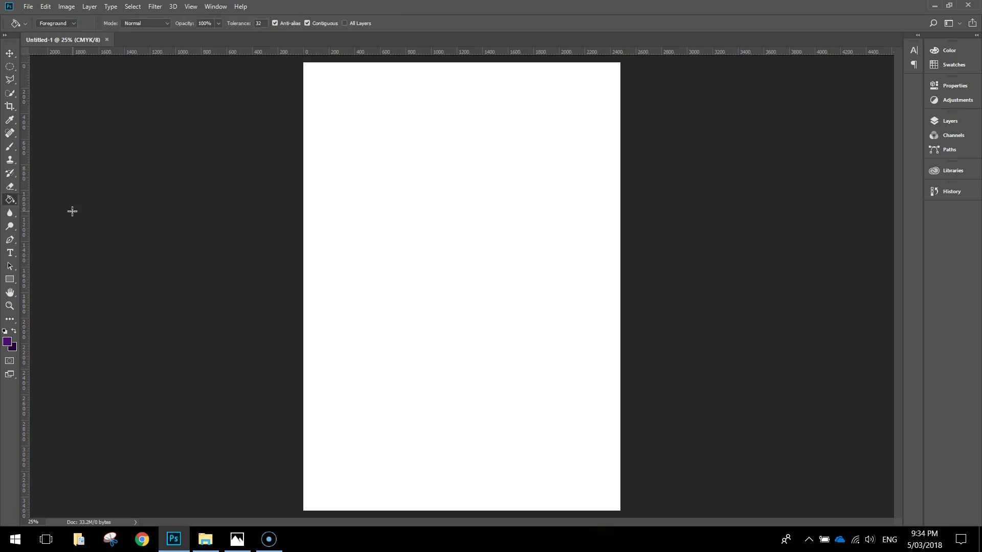
{"action": "left_click", "coordinate": [426, 201]}
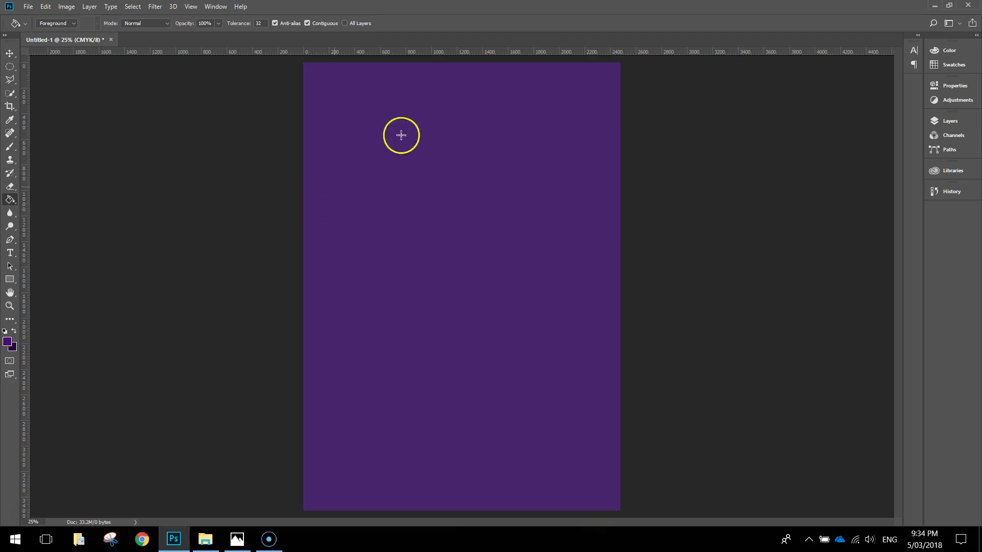
- Set the background color to the near-black purple #0c0113
{"action": "left_click", "coordinate": [14, 348]}
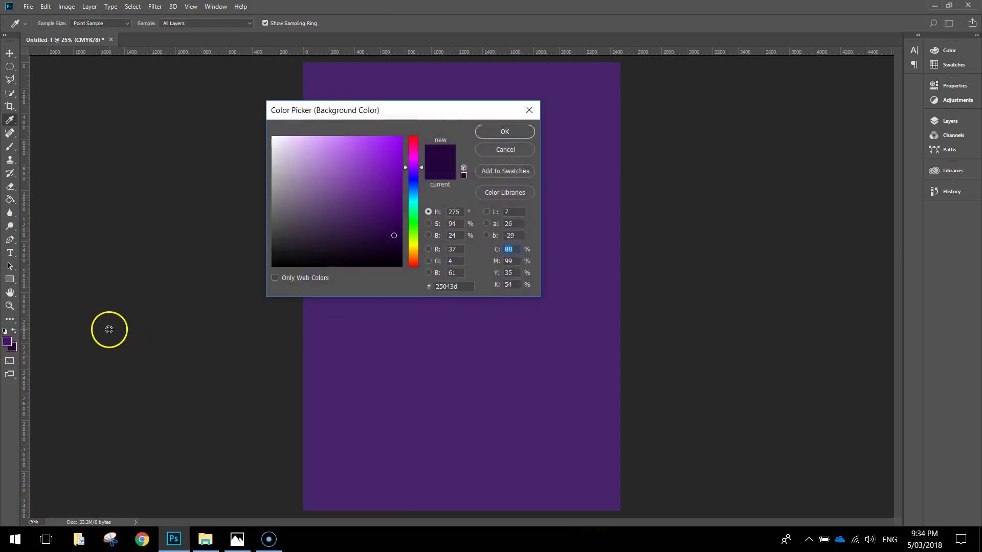
{"action": "left_click_drag", "start_coordinate": [392, 237], "coordinate": [394, 256]}
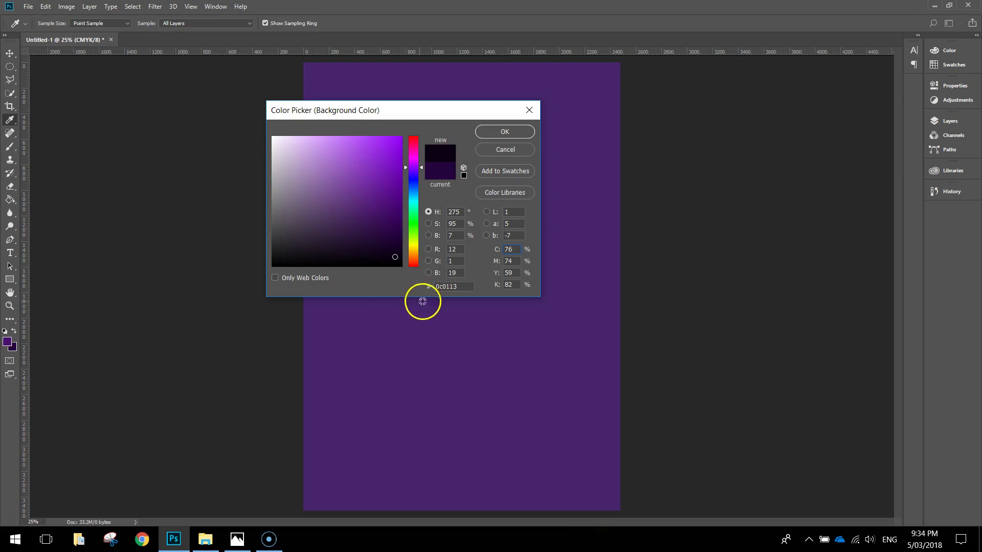
{"action": "left_click", "coordinate": [508, 131]}
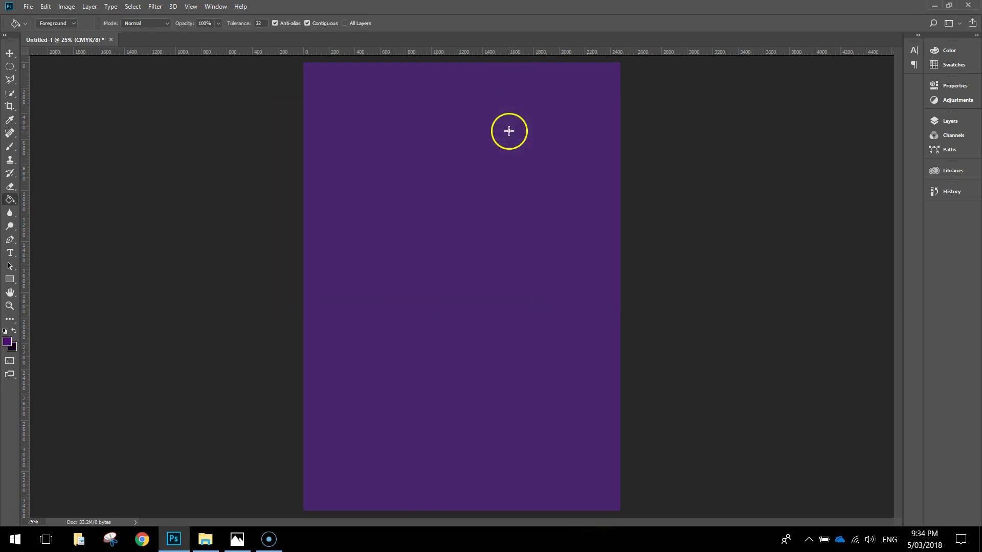
- Show the layer list, float it beside the canvas and make it taller
{"action": "left_click", "coordinate": [943, 121]}
{"action": "left_click_drag", "start_coordinate": [890, 116], "coordinate": [833, 88]}
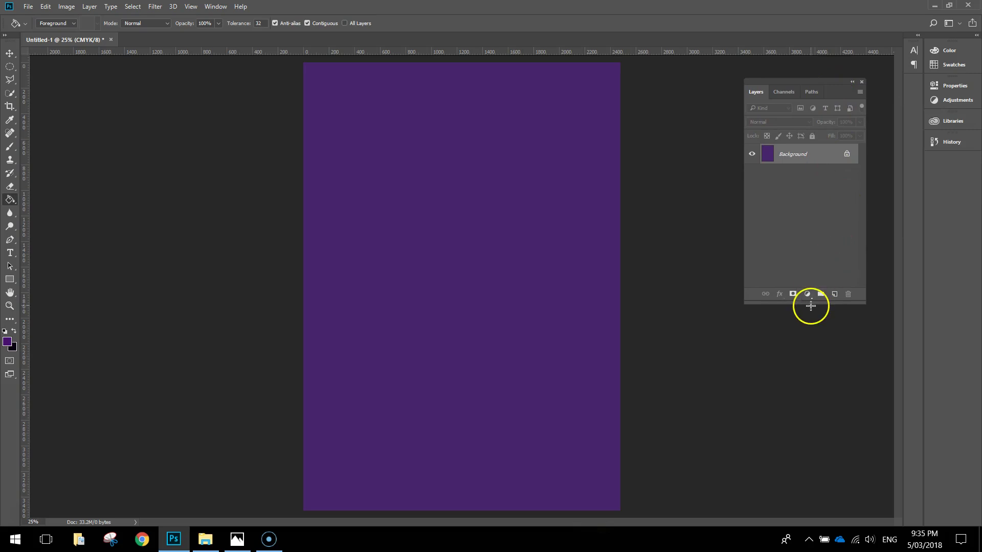
{"action": "left_click_drag", "start_coordinate": [812, 303], "coordinate": [811, 417]}
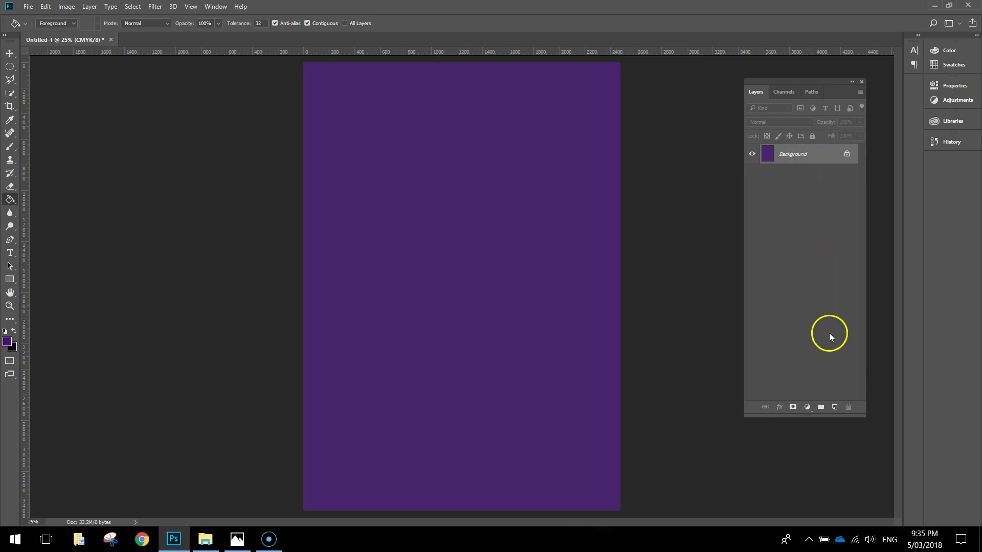
- Add a new layer above the background and name it Clouds
{"action": "left_click", "coordinate": [835, 408]}
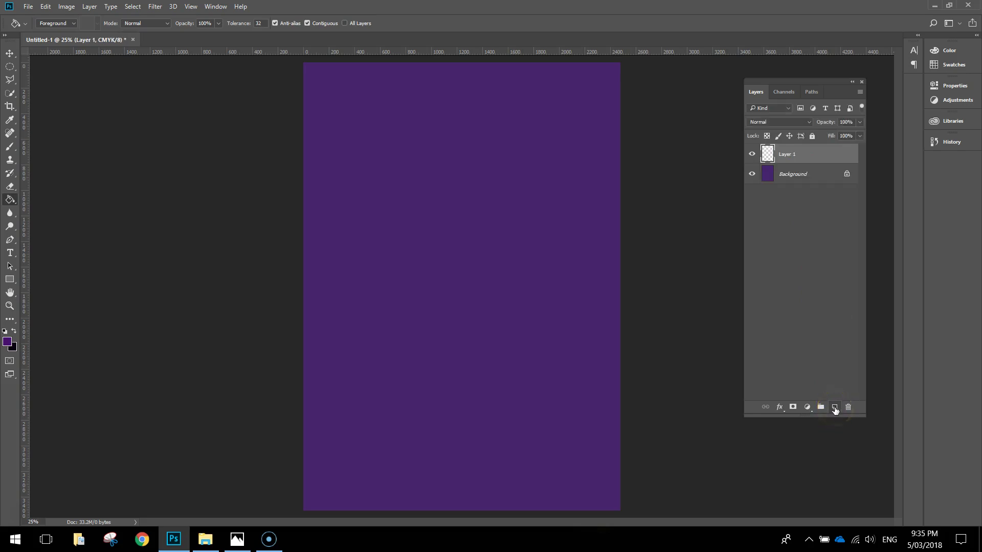
{"action": "double_click", "coordinate": [787, 155]}
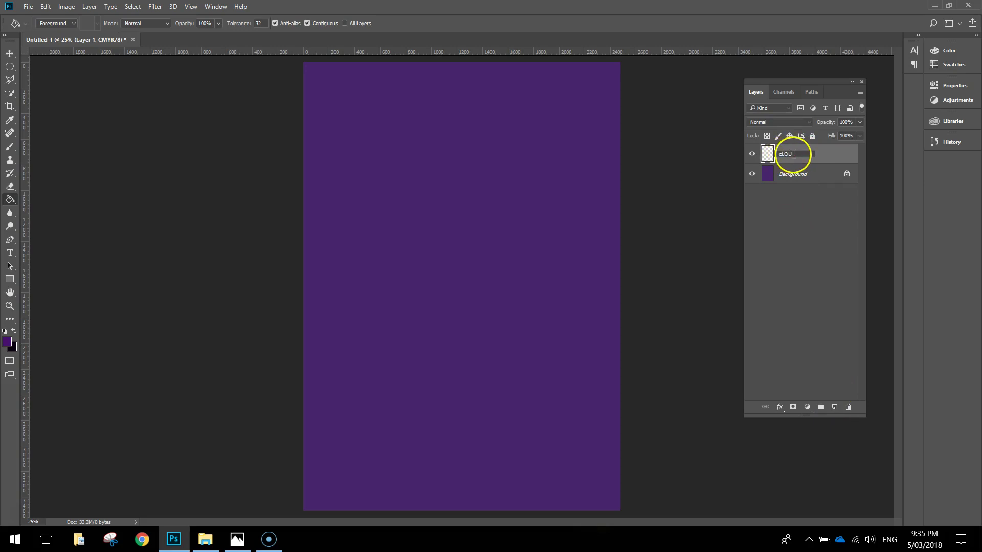
{"action": "type", "text": "cLOUDS"}
{"action": "key", "text": "BackSpace"}
{"action": "type", "text": "Clouds"}
{"action": "key", "text": "Return"}
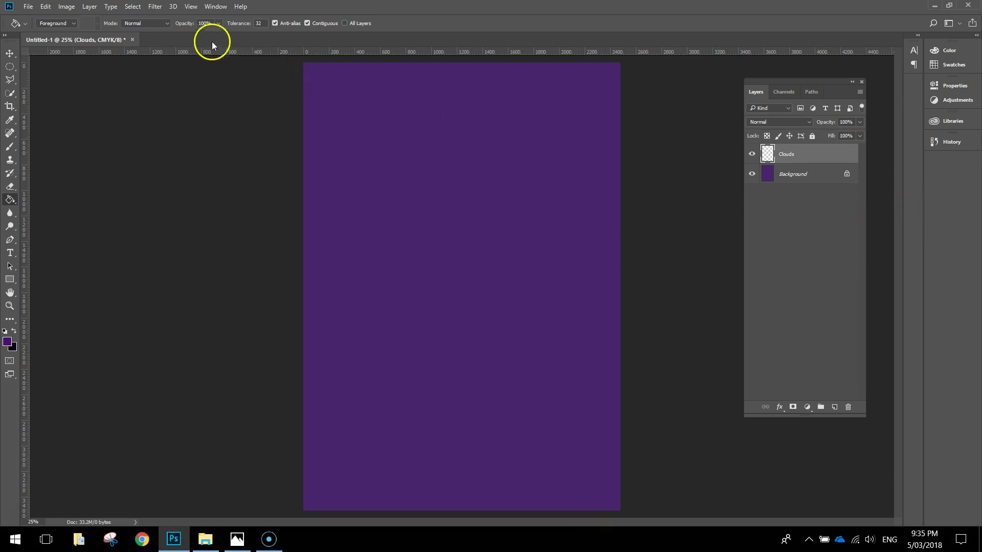
- Render the Clouds filter on the Clouds layer using the two purple colors
{"action": "left_click", "coordinate": [155, 7]}
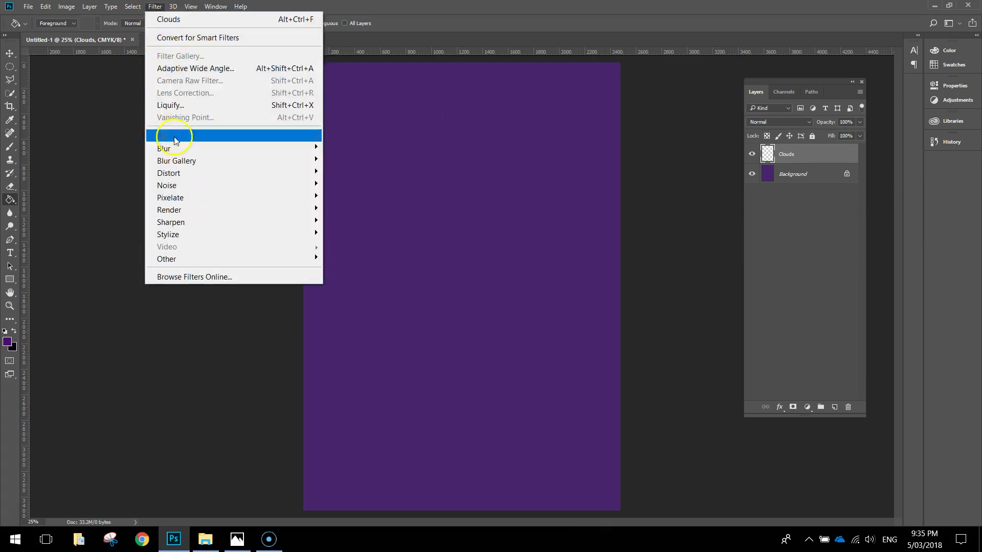
{"action": "mouse_move", "coordinate": [208, 210]}
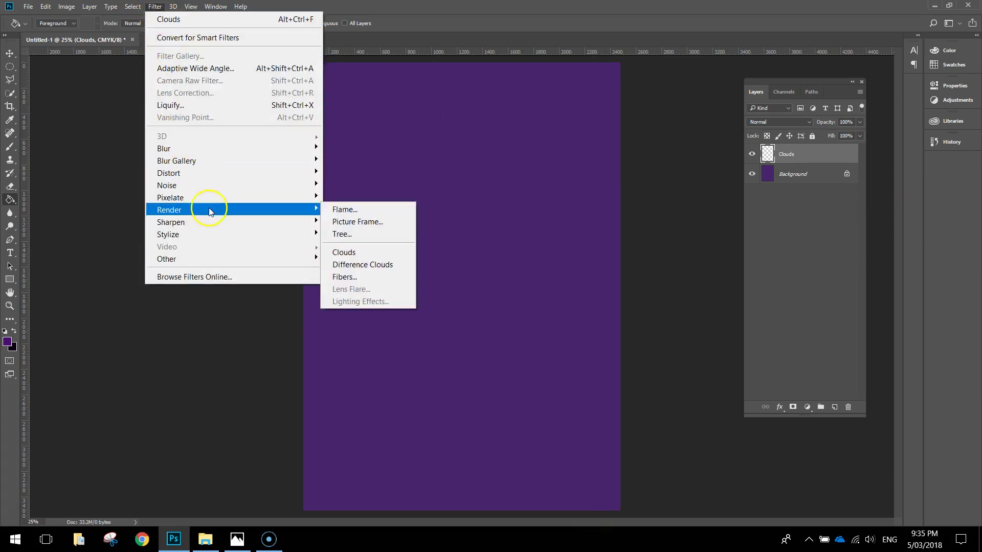
{"action": "left_click", "coordinate": [366, 257]}
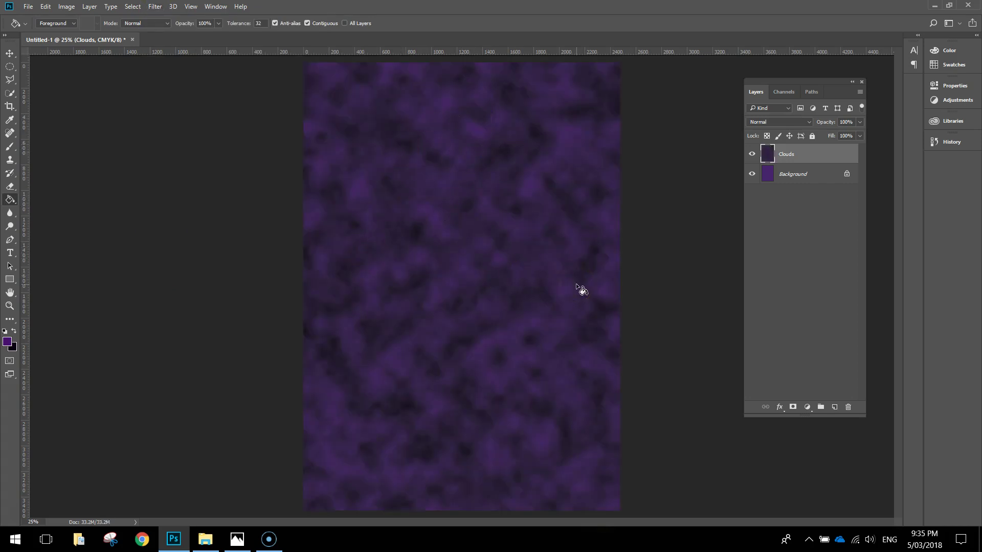
{"action": "left_click", "coordinate": [533, 290]}
- Reduce the Clouds layer's opacity to 35% and deselect the layer
{"action": "left_click", "coordinate": [860, 123]}
{"action": "left_click", "coordinate": [836, 136]}
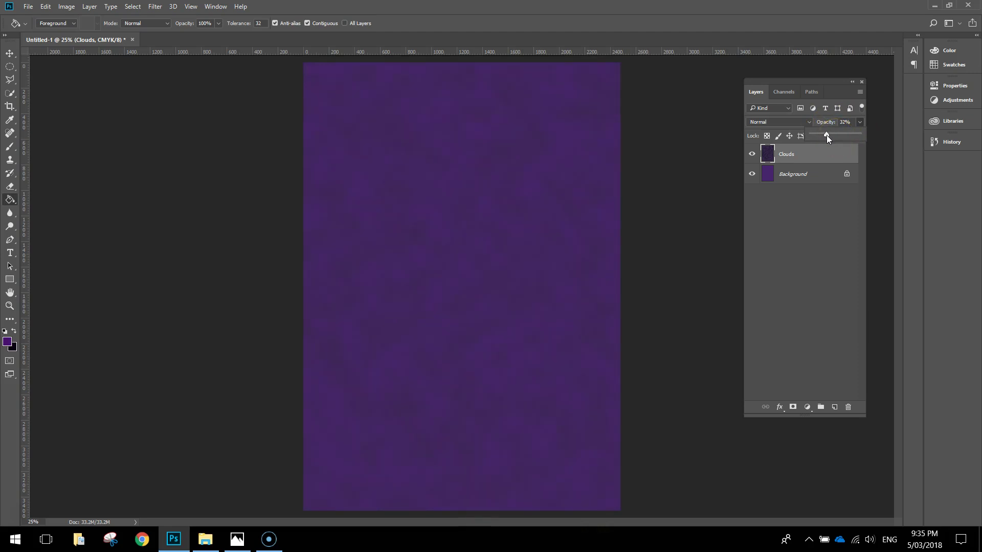
{"action": "left_click", "coordinate": [848, 122]}
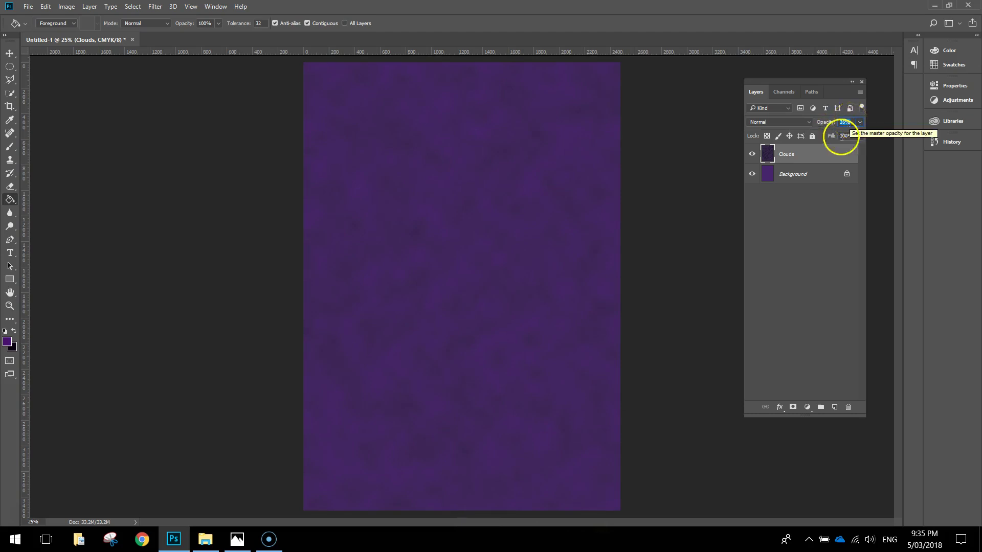
{"action": "left_click", "coordinate": [820, 213]}
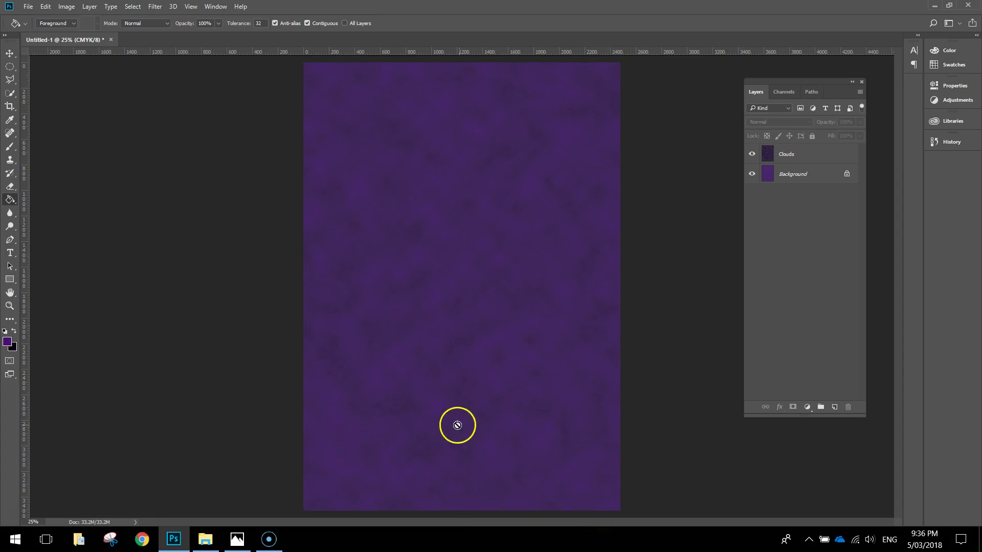
- Choose the Rectangle tool and reverse its gradient fill so it runs from white to black
{"action": "left_click", "coordinate": [10, 281]}
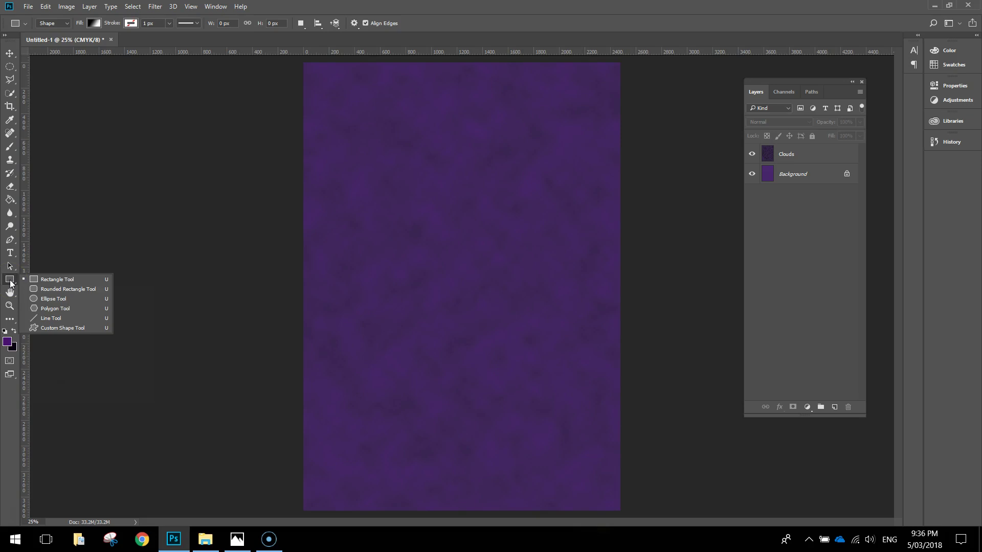
{"action": "left_click", "coordinate": [54, 280]}
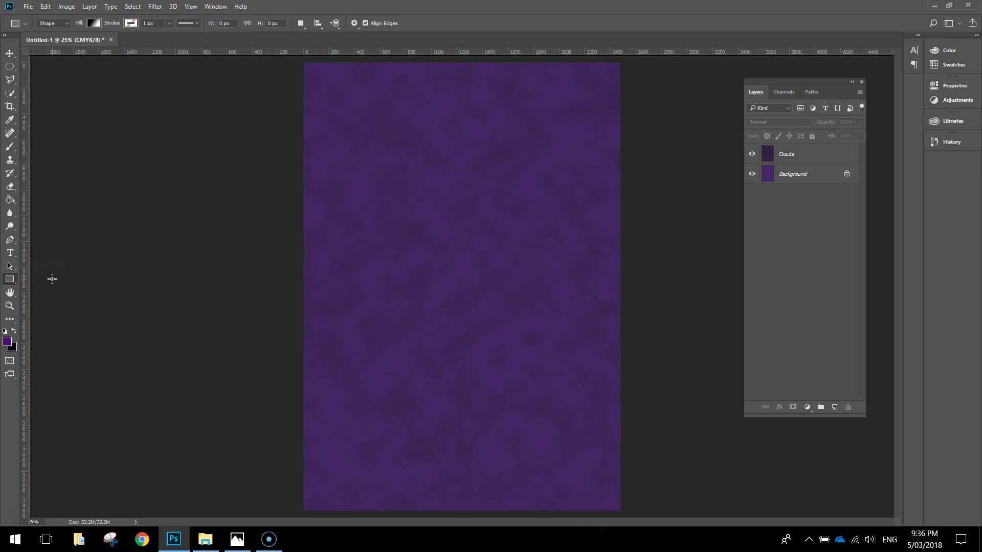
{"action": "left_click", "coordinate": [94, 23]}
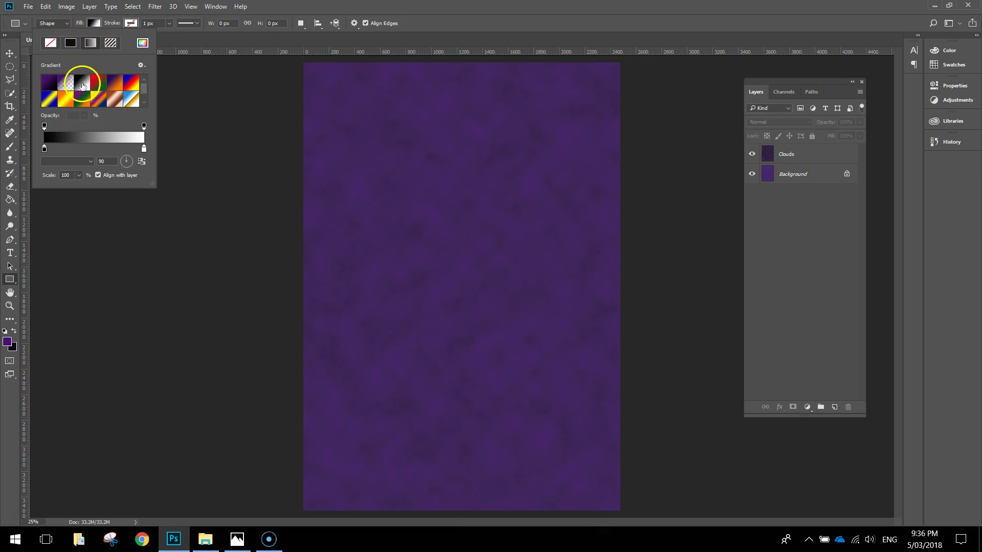
{"action": "left_click", "coordinate": [44, 149]}
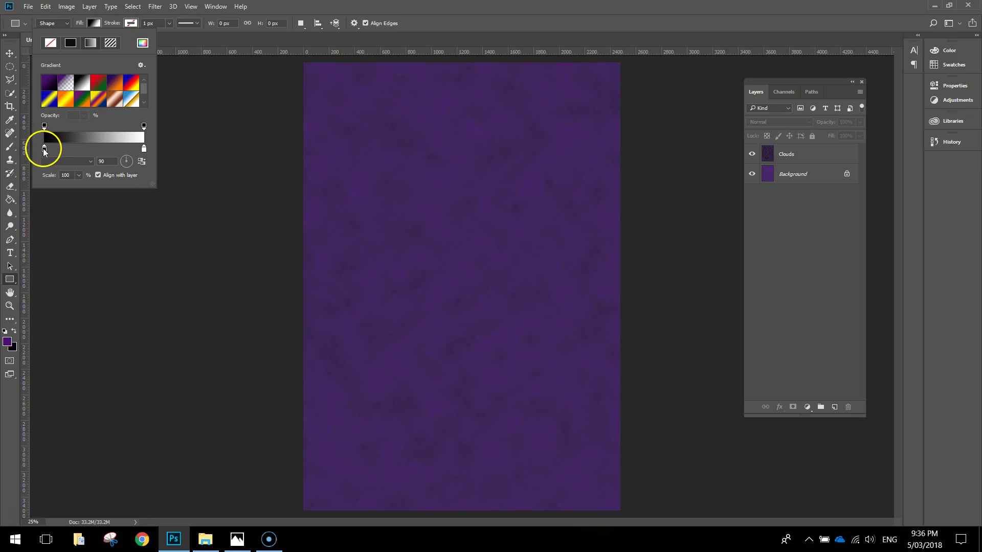
{"action": "double_click", "coordinate": [144, 150]}
{"action": "left_click_drag", "start_coordinate": [67, 150], "coordinate": [177, 149]}
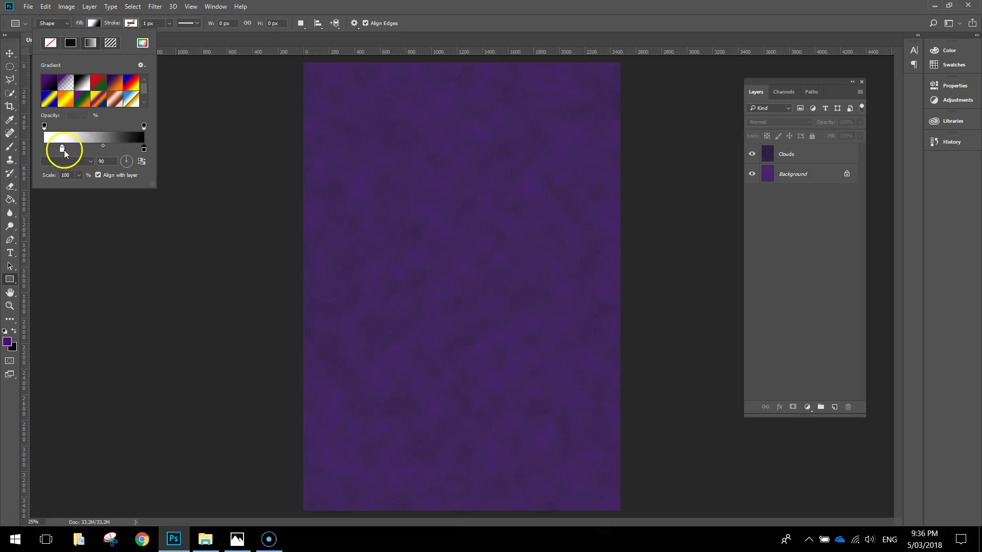
{"action": "mouse_move", "coordinate": [61, 150]}
{"action": "left_mouse_down"}
{"action": "mouse_move", "coordinate": [31, 149]}
{"action": "mouse_move", "coordinate": [45, 149]}
{"action": "left_mouse_up"}
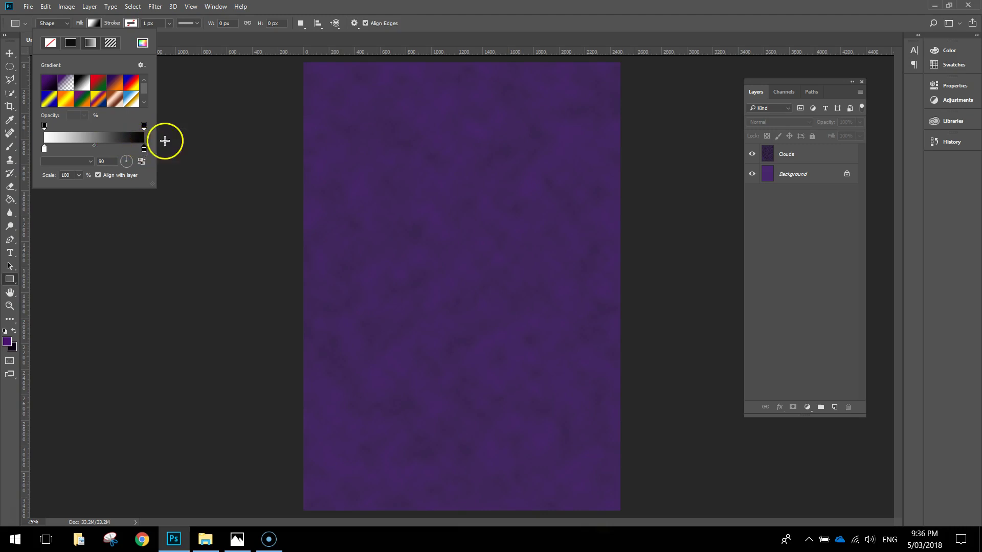
{"action": "left_click", "coordinate": [432, 131]}
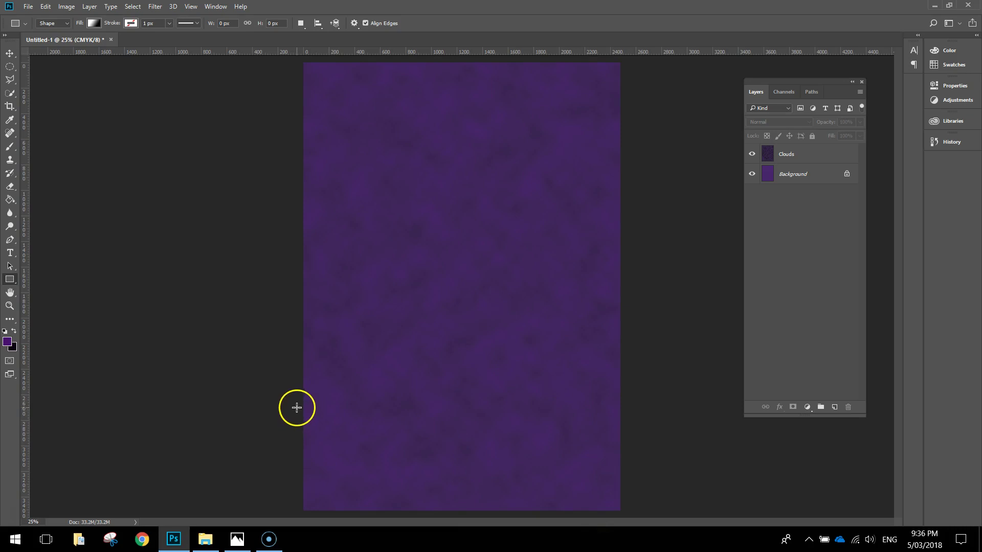
- Draw a gradient rectangle about 2568 × 900 px across the poster's base and name its layer Base Rectangle
{"action": "left_click_drag", "start_coordinate": [297, 401], "coordinate": [625, 515]}
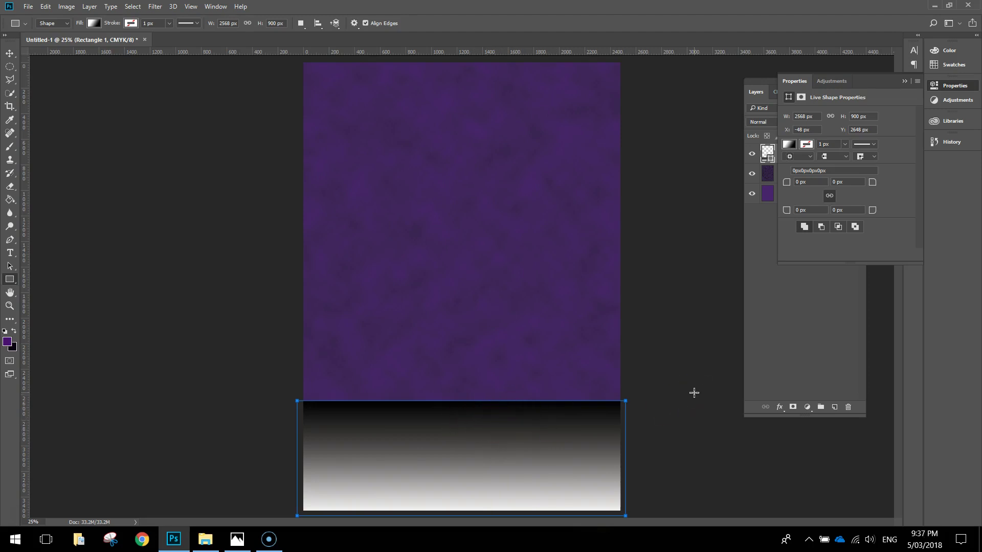
{"action": "left_click", "coordinate": [945, 87]}
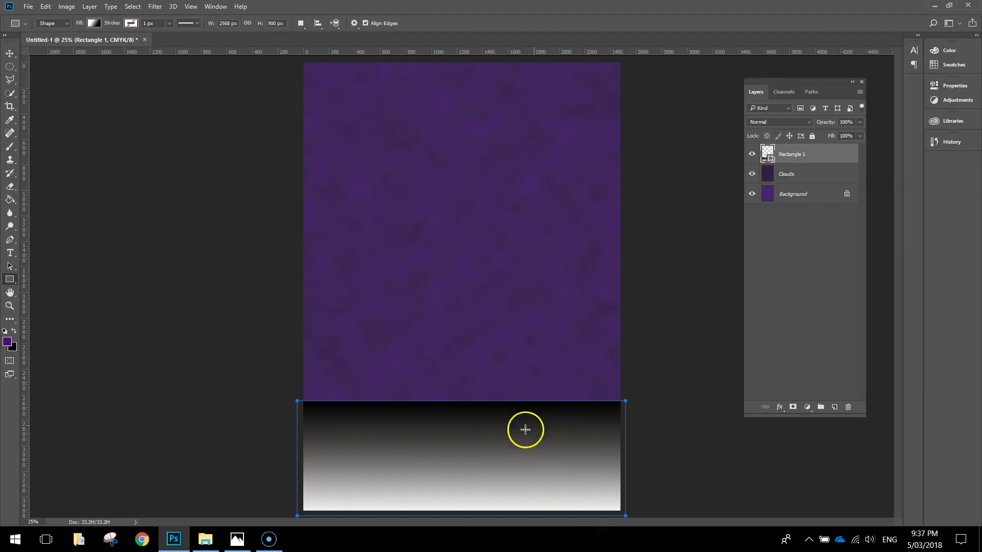
{"action": "double_click", "coordinate": [801, 154]}
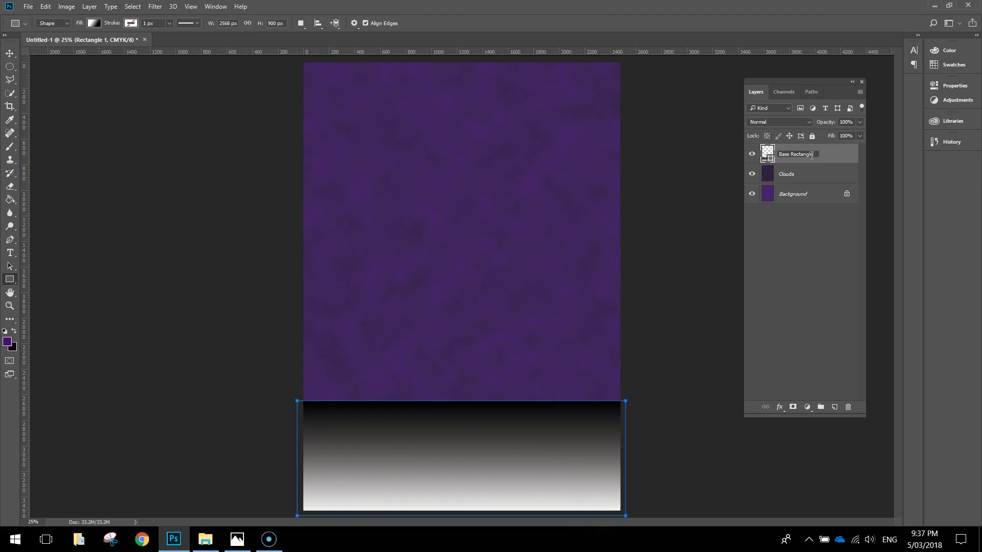
{"action": "left_click", "coordinate": [828, 157]}
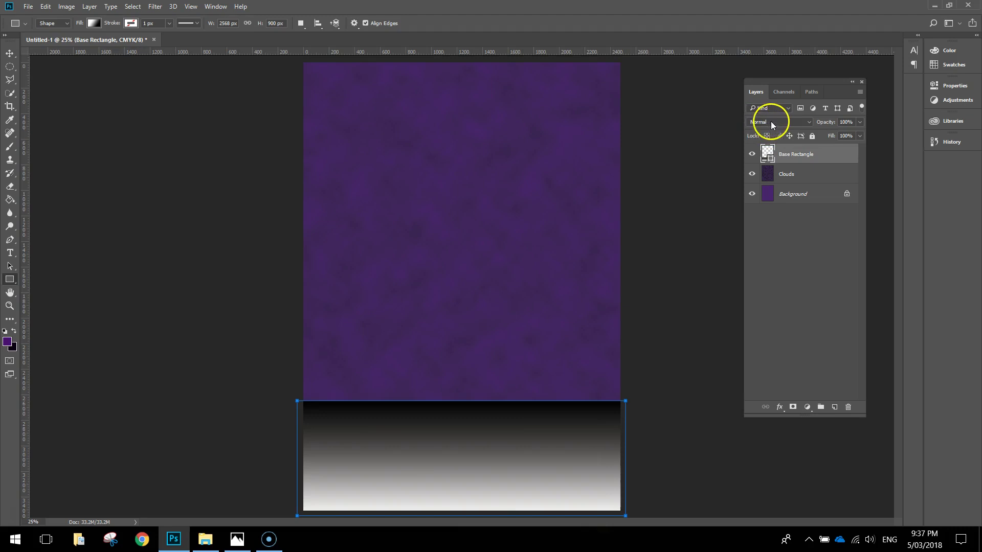
- Set the Base Rectangle layer to Overlay blending at 40% opacity and deselect it
{"action": "left_click", "coordinate": [808, 122]}
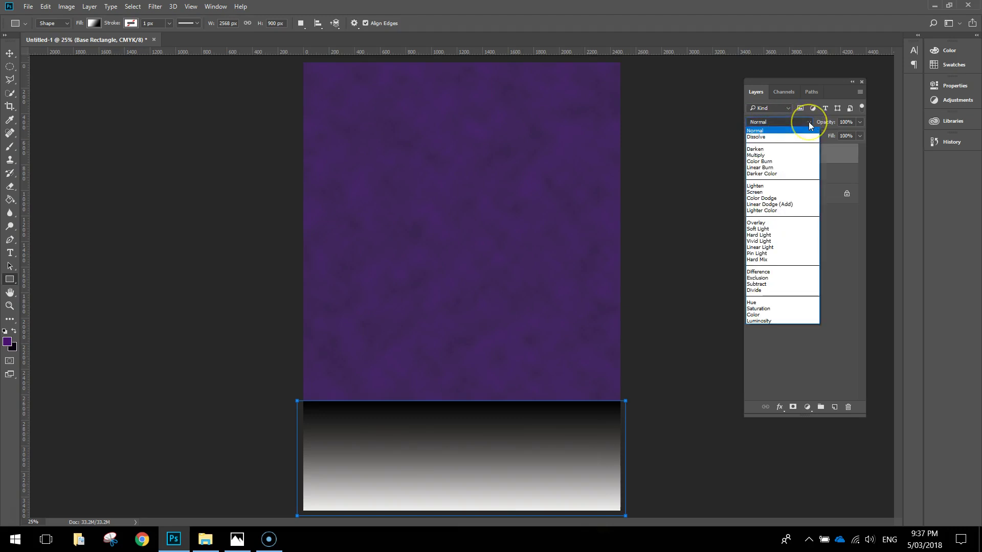
{"action": "left_click", "coordinate": [769, 224]}
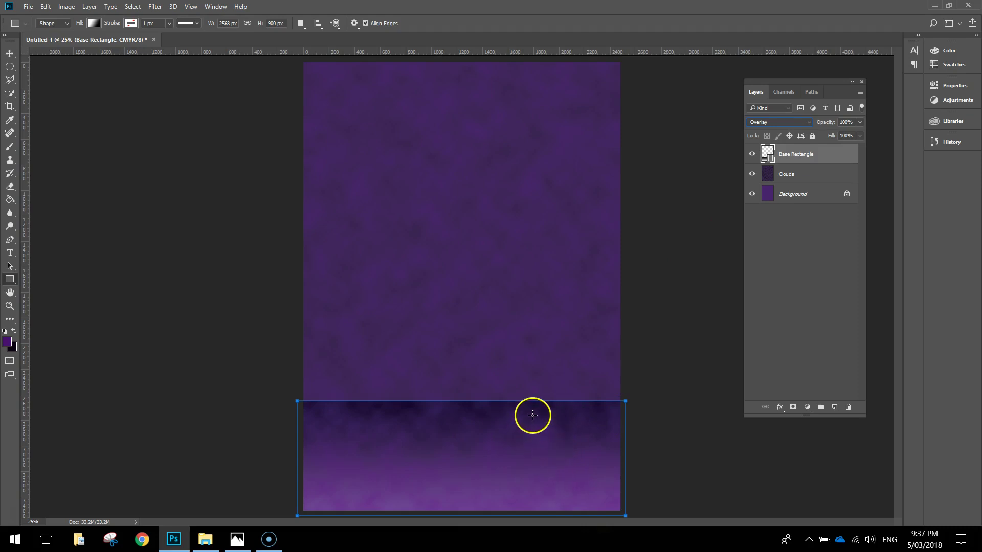
{"action": "left_click", "coordinate": [847, 122]}
{"action": "type", "text": "40"}
{"action": "key", "text": "Return"}
{"action": "left_click", "coordinate": [10, 53]}
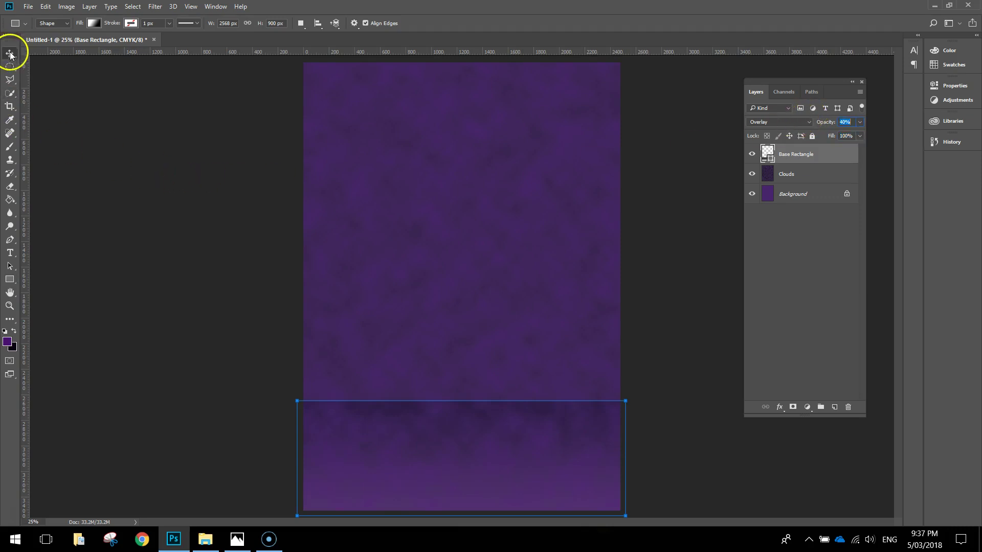
{"action": "left_click", "coordinate": [99, 171]}
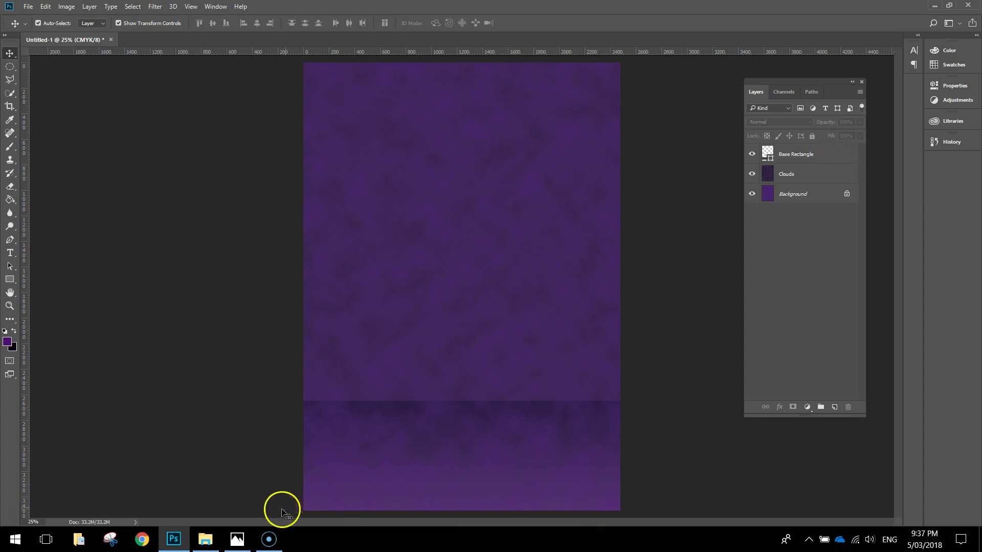
- Check the sign box in Example.jpg and set the foreground color to a very dark purple for the Rectangle tool
{"action": "left_click", "coordinate": [225, 548]}
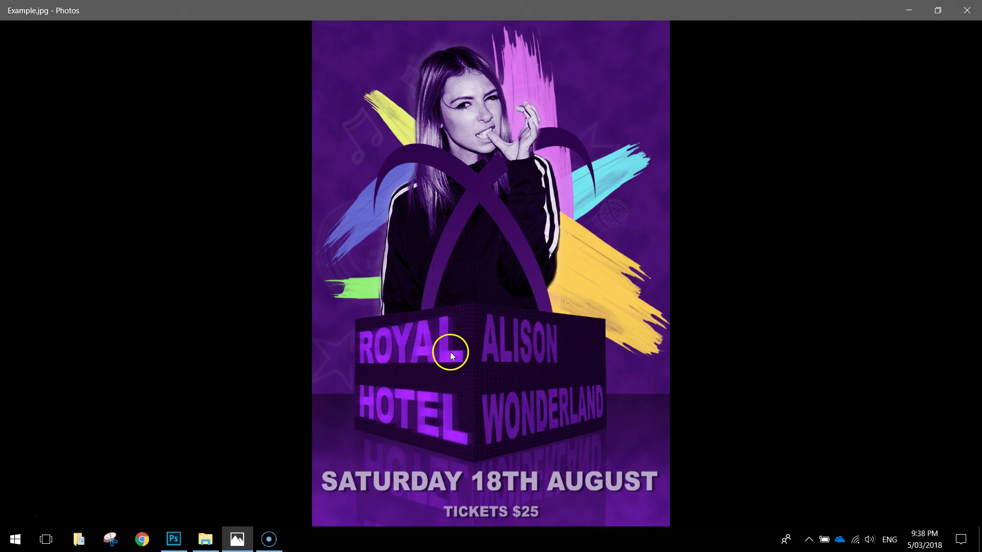
{"action": "left_click", "coordinate": [173, 538]}
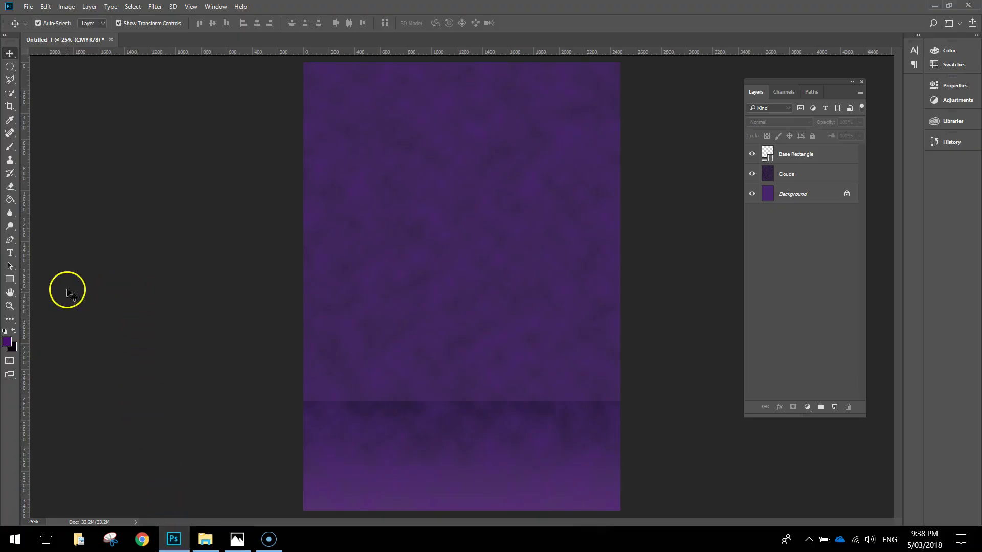
{"action": "left_click", "coordinate": [9, 281]}
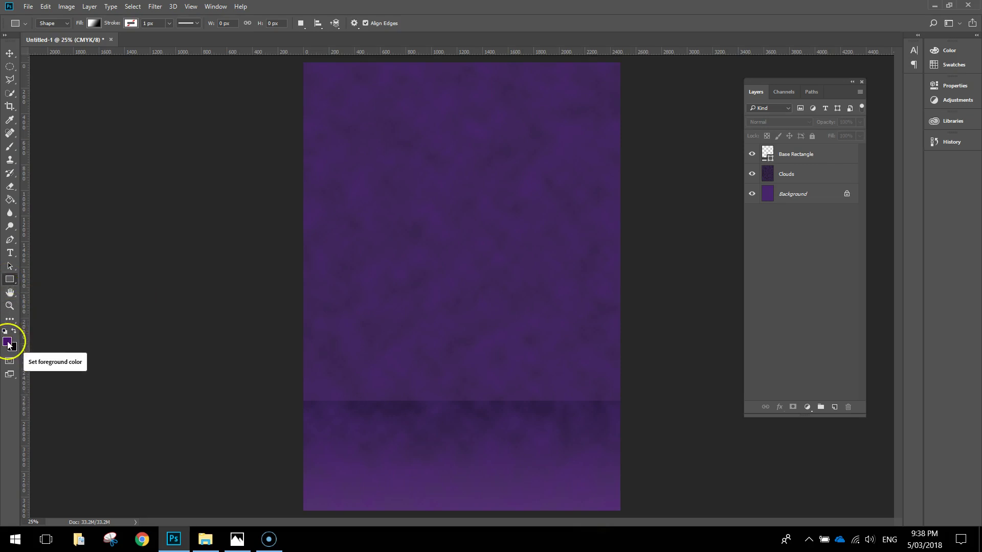
{"action": "left_click", "coordinate": [8, 346]}
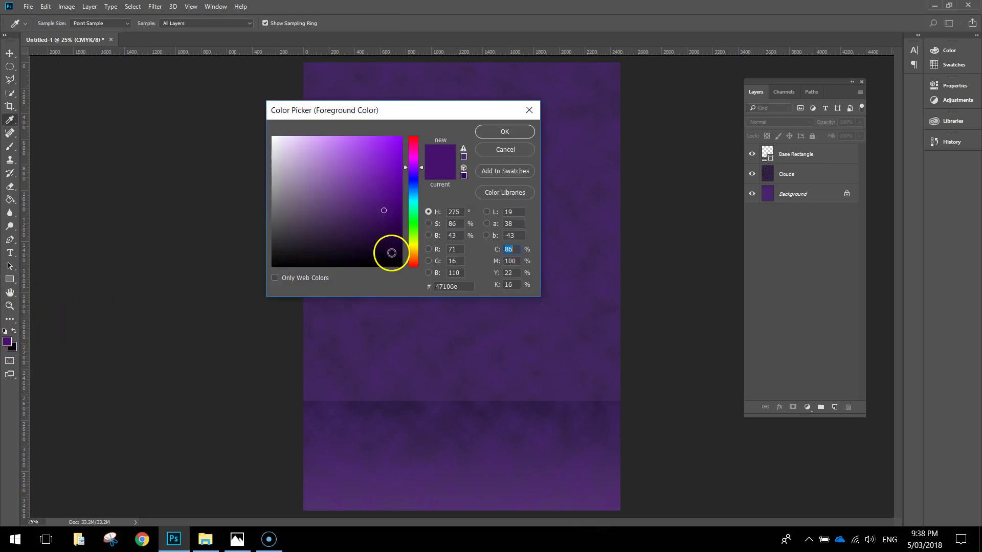
{"action": "left_click", "coordinate": [386, 251]}
{"action": "left_click_drag", "start_coordinate": [386, 250], "coordinate": [382, 250]}
{"action": "left_click", "coordinate": [486, 132]}
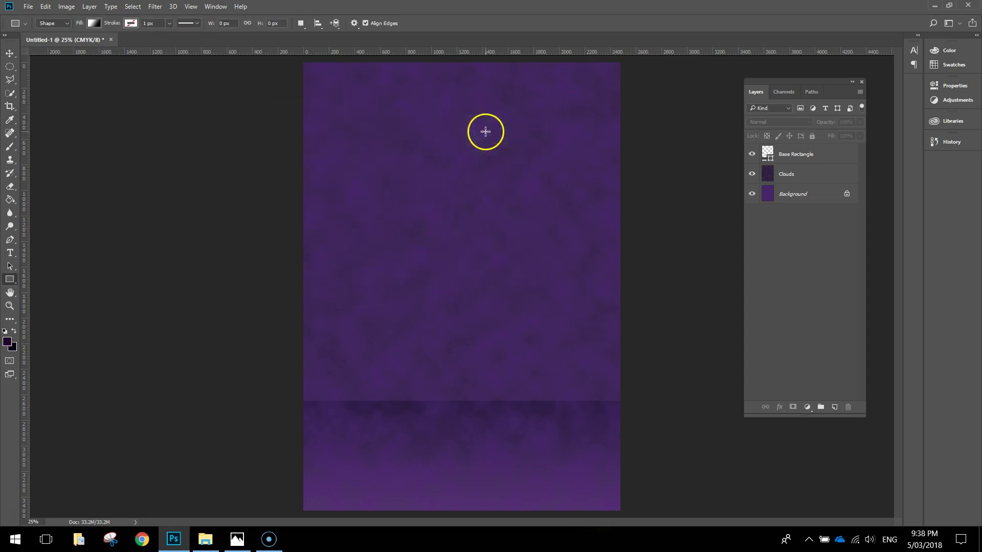
- Draw a rectangle about 1208 × 1068 px in the poster's lower left area, fill it with the dark foreground-to-background gradient and deselect it
{"action": "left_click_drag", "start_coordinate": [332, 292], "coordinate": [485, 428]}
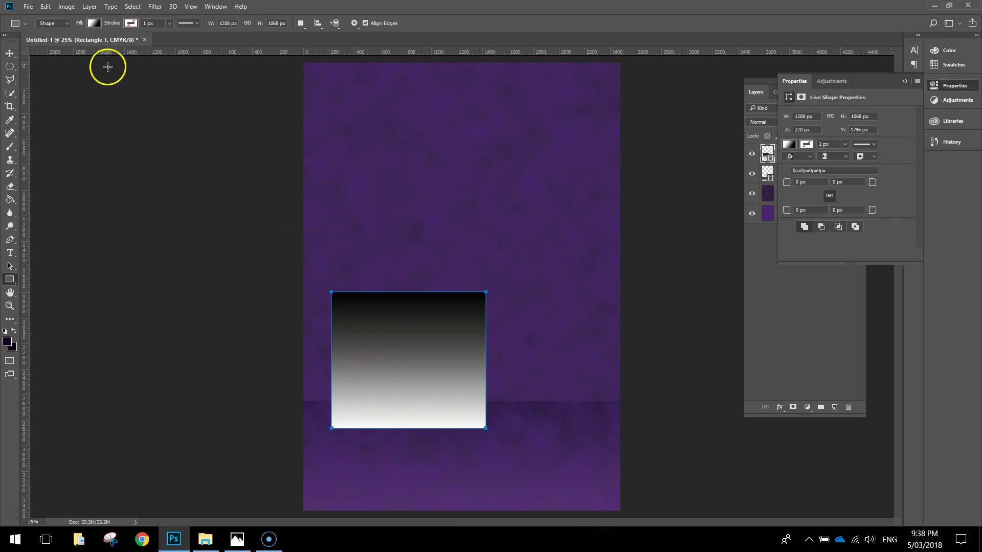
{"action": "left_click", "coordinate": [93, 23]}
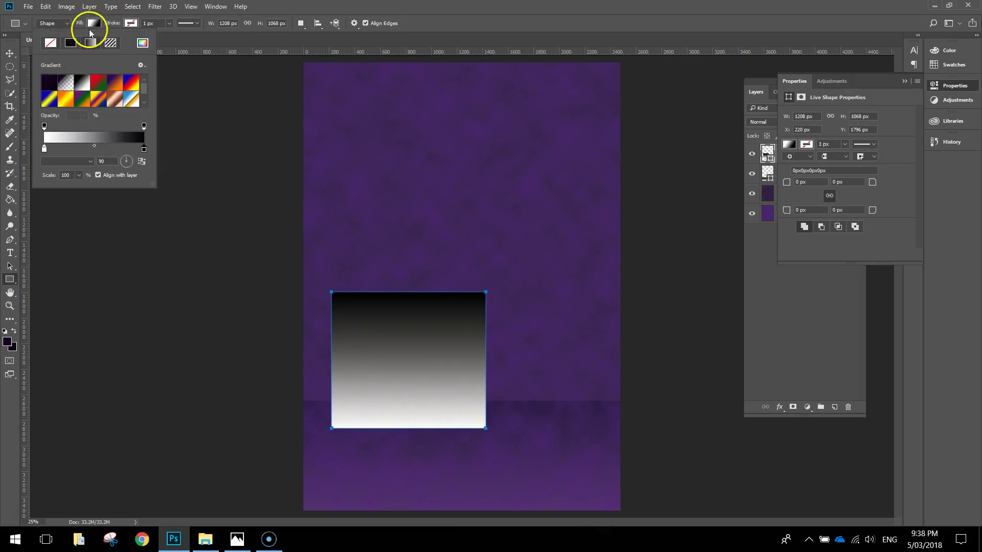
{"action": "left_click", "coordinate": [49, 83]}
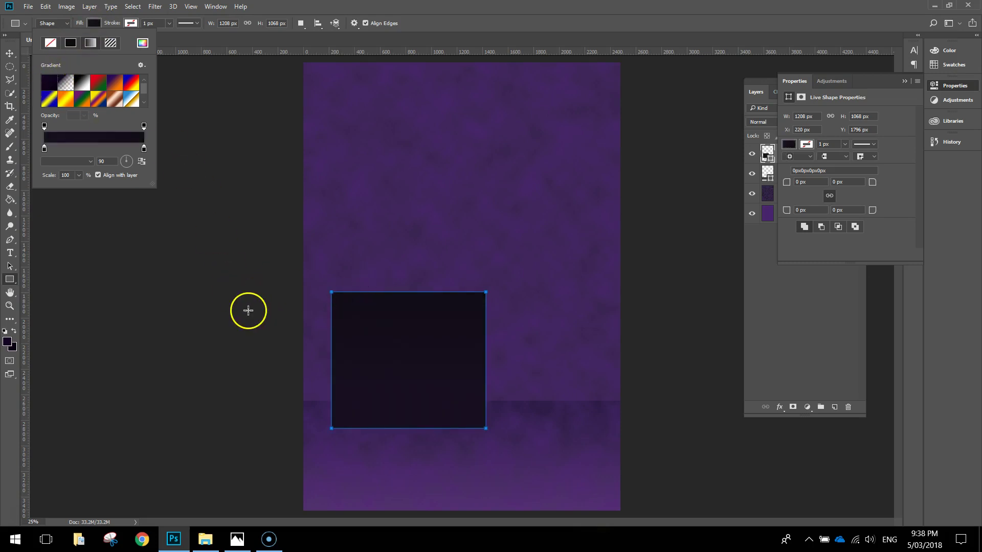
{"action": "left_click", "coordinate": [9, 53]}
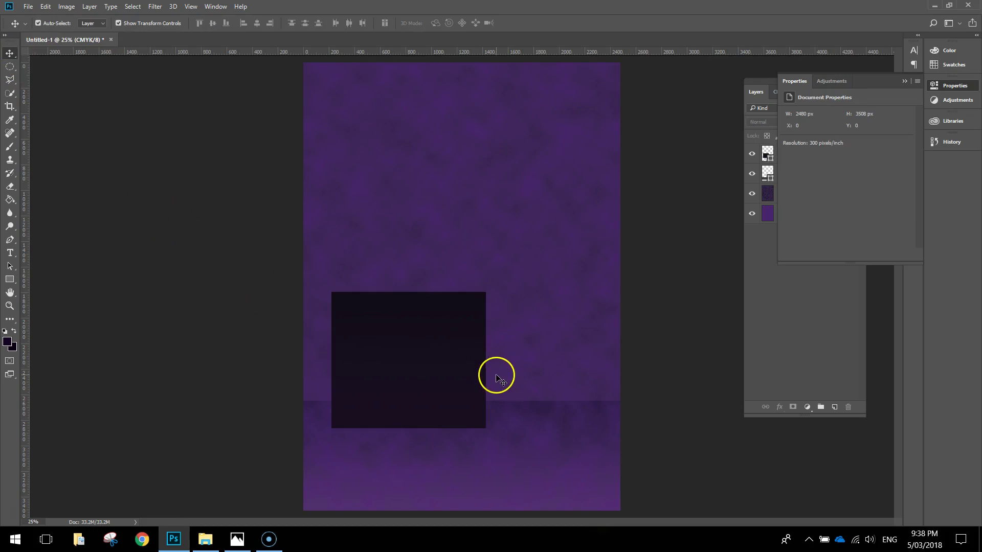
{"action": "left_click", "coordinate": [504, 347]}
- Create a new white CMYK document 10 × 10 pixels at 300 pixels/inch
{"action": "left_click", "coordinate": [28, 7]}
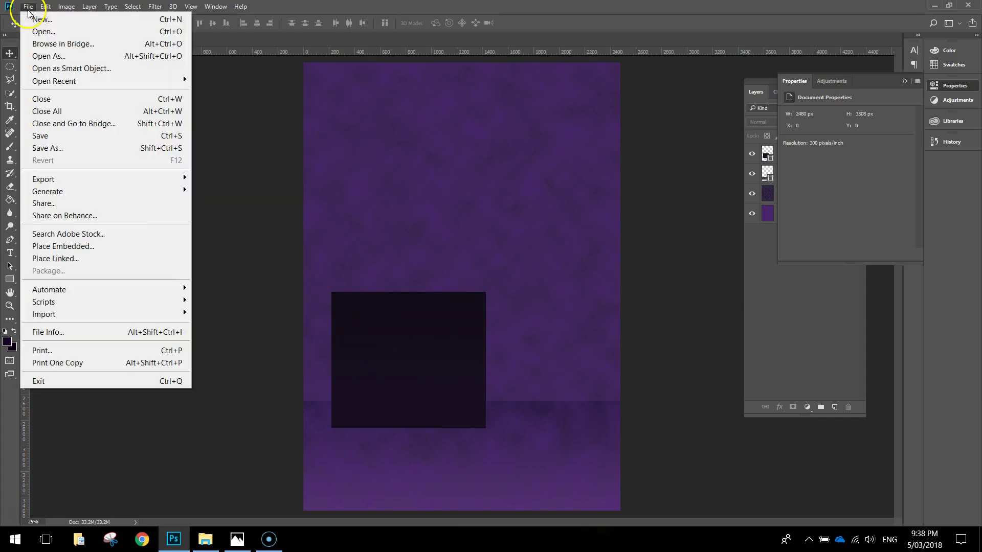
{"action": "left_click", "coordinate": [37, 18]}
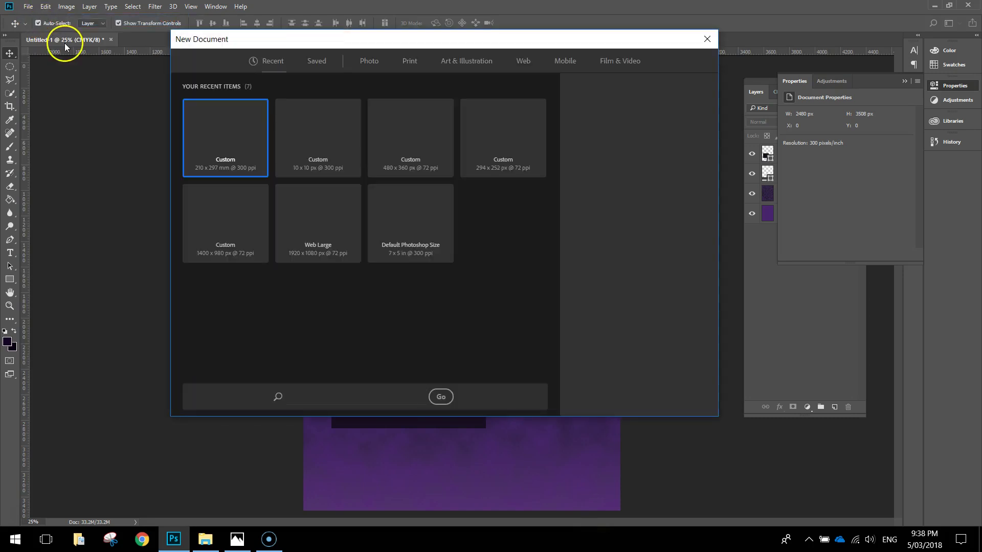
{"action": "left_click", "coordinate": [643, 135]}
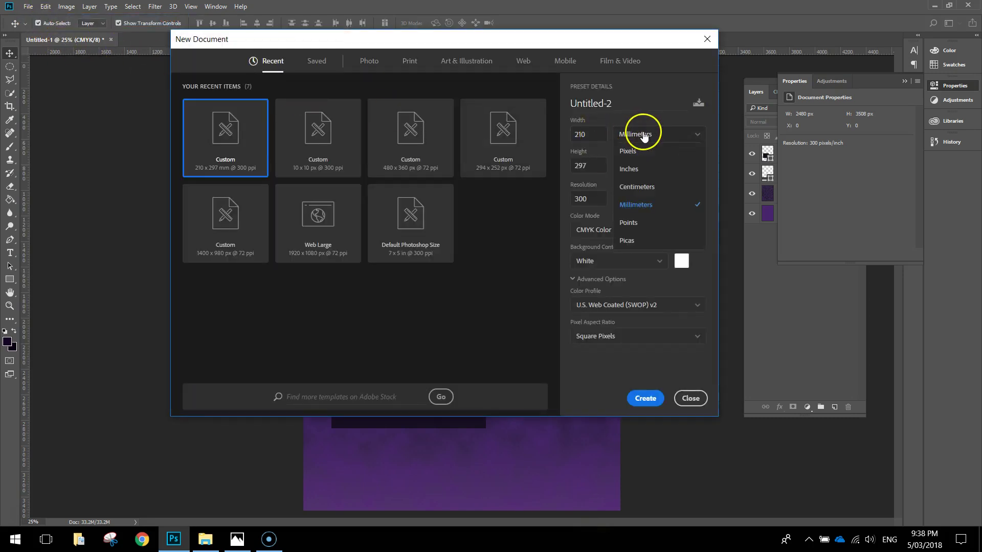
{"action": "left_click", "coordinate": [638, 152]}
{"action": "double_click", "coordinate": [592, 134]}
{"action": "type", "text": "10"}
{"action": "key", "text": "Tab"}
{"action": "type", "text": "10"}
{"action": "left_click", "coordinate": [651, 100]}
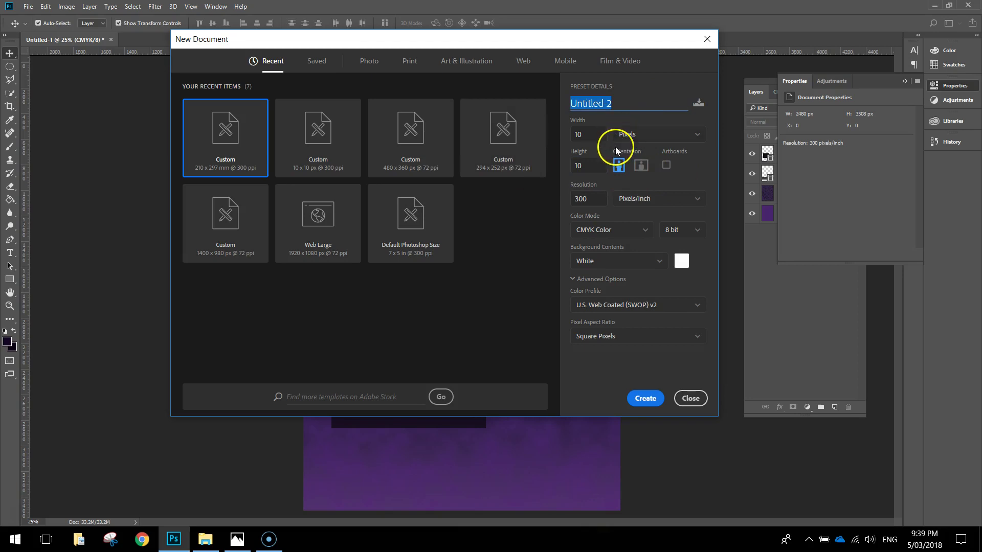
{"action": "left_click", "coordinate": [643, 398]}
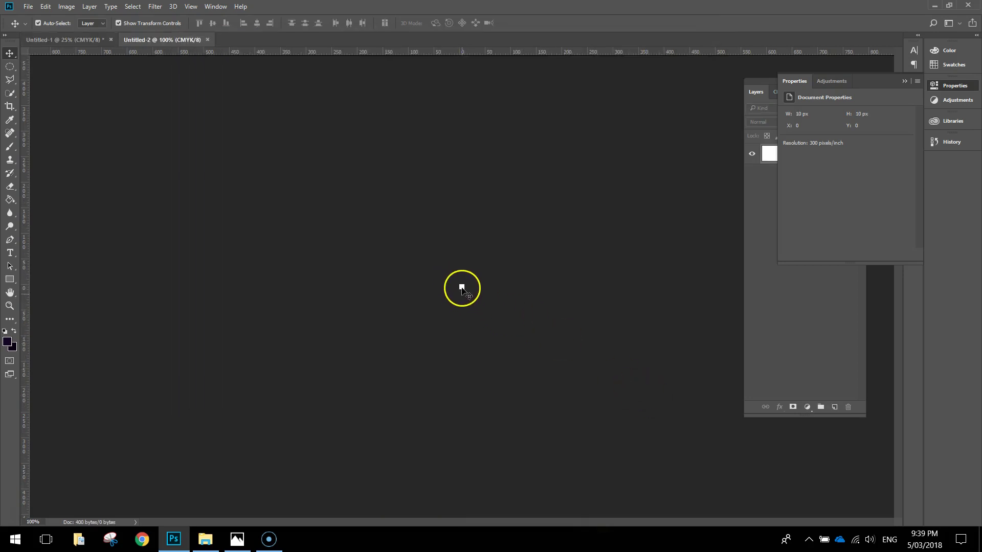
- Set the Ellipse tool's shape fill to solid white (ffffff) in the 10 × 10 px document
{"action": "key", "text": "ctrl+plus"}
{"action": "key", "text": "ctrl+plus"}
{"action": "key", "text": "ctrl+plus"}
{"action": "key", "text": "ctrl+plus"}
{"action": "key", "text": "ctrl+plus"}
{"action": "key", "text": "ctrl+plus"}
{"action": "key", "text": "ctrl+plus"}
{"action": "key", "text": "ctrl+plus"}
{"action": "key", "text": "ctrl+plus"}
{"action": "key", "text": "ctrl+plus"}
{"action": "key", "text": "ctrl+plus"}
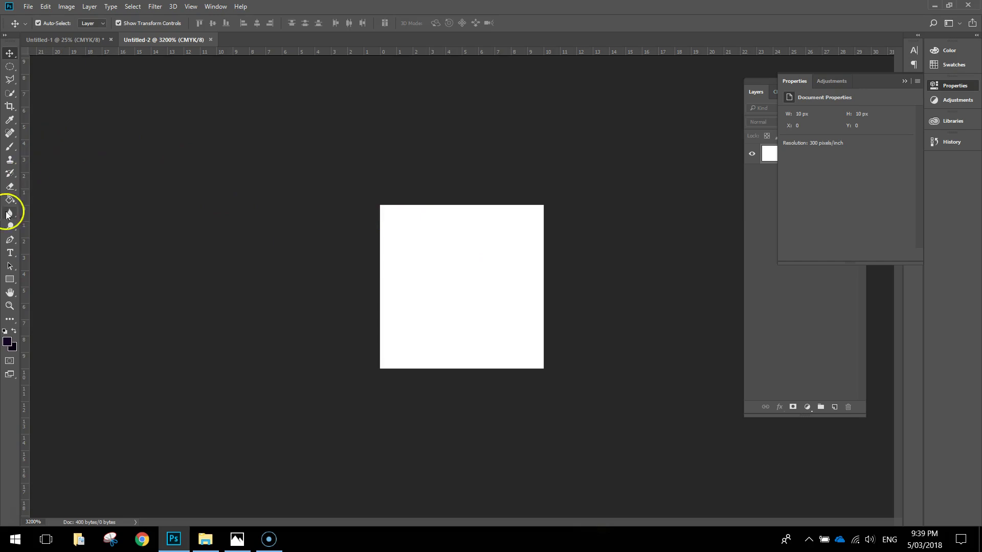
{"action": "left_click", "coordinate": [9, 280]}
{"action": "right_click", "coordinate": [9, 282]}
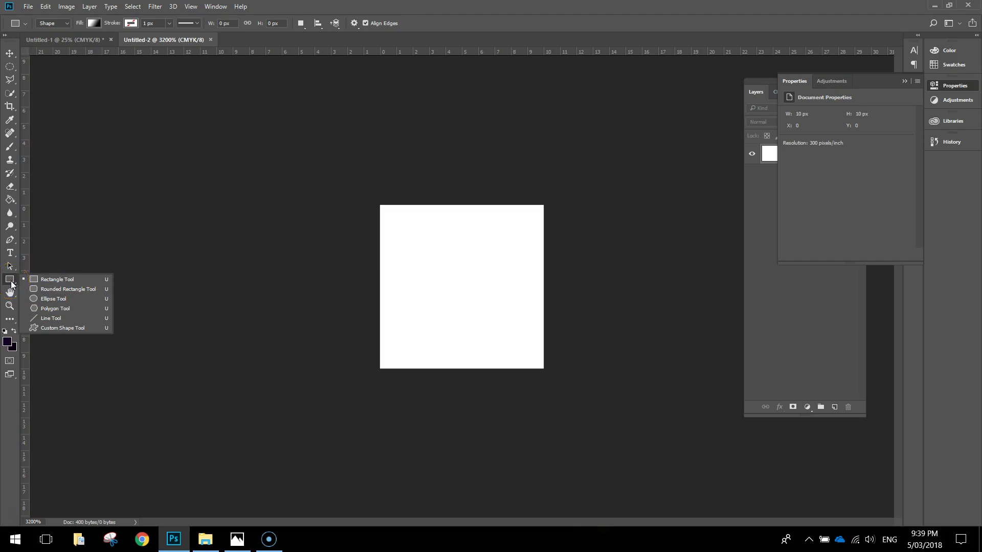
{"action": "left_click", "coordinate": [48, 299]}
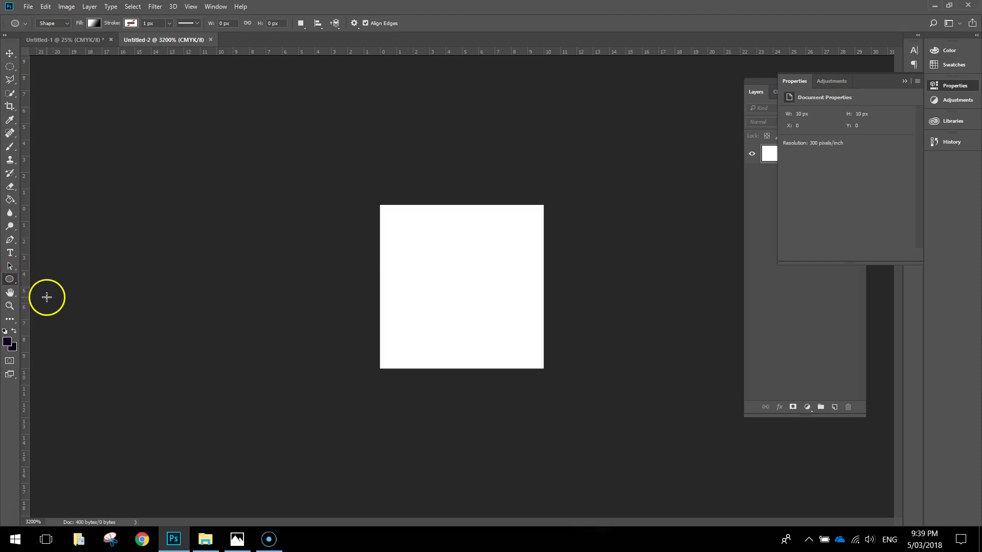
{"action": "left_click", "coordinate": [94, 23]}
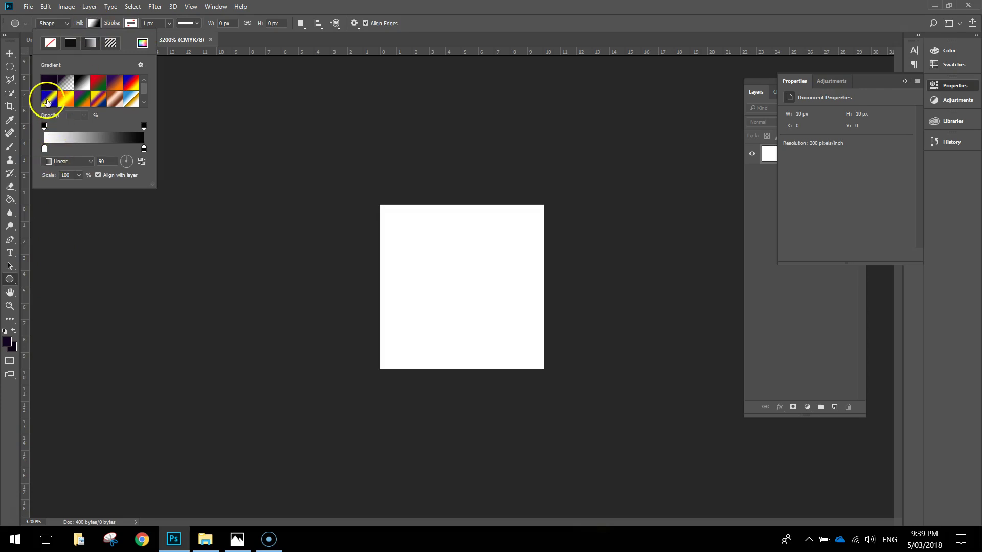
{"action": "left_click", "coordinate": [142, 42]}
{"action": "left_click", "coordinate": [272, 137]}
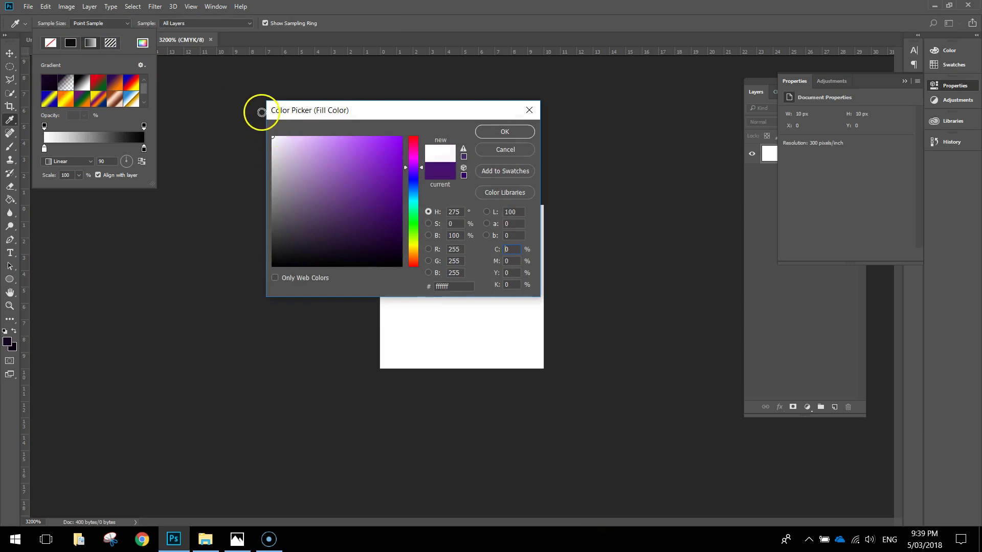
{"action": "left_click", "coordinate": [503, 131]}
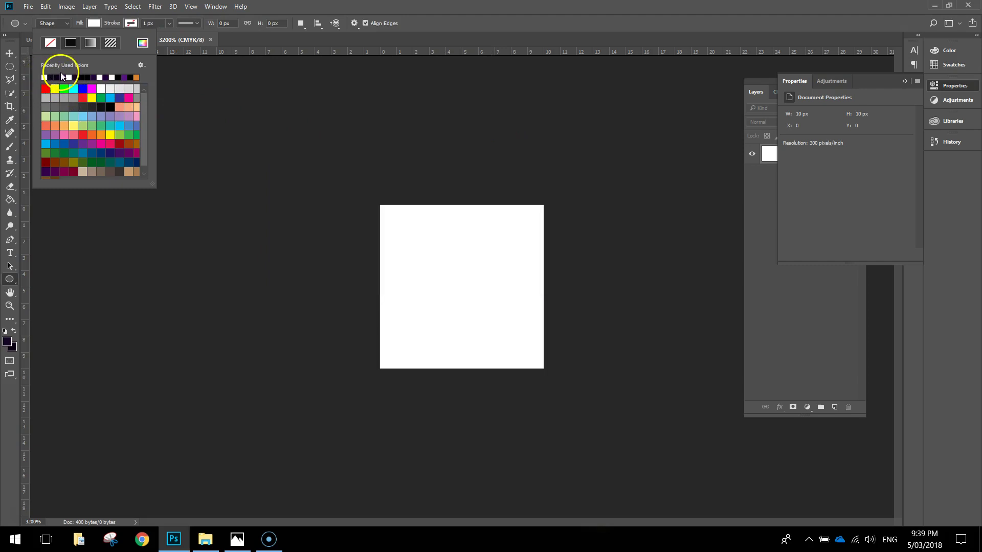
{"action": "left_click", "coordinate": [444, 9]}
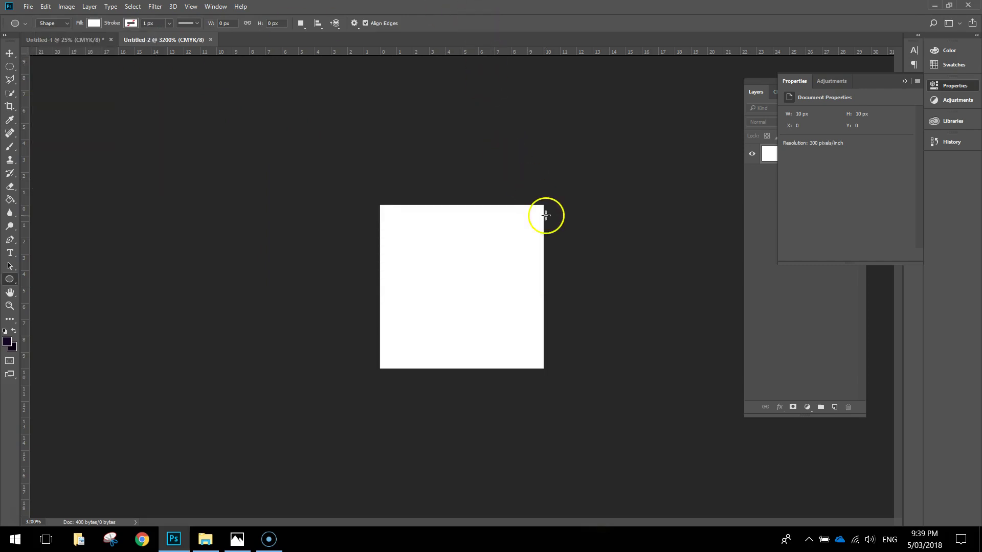
- Draw a white circle 4 × 4 px tucked into the upper right corner of the 10 × 10 px canvas
{"action": "left_click_drag", "start_coordinate": [539, 207], "coordinate": [484, 257]}
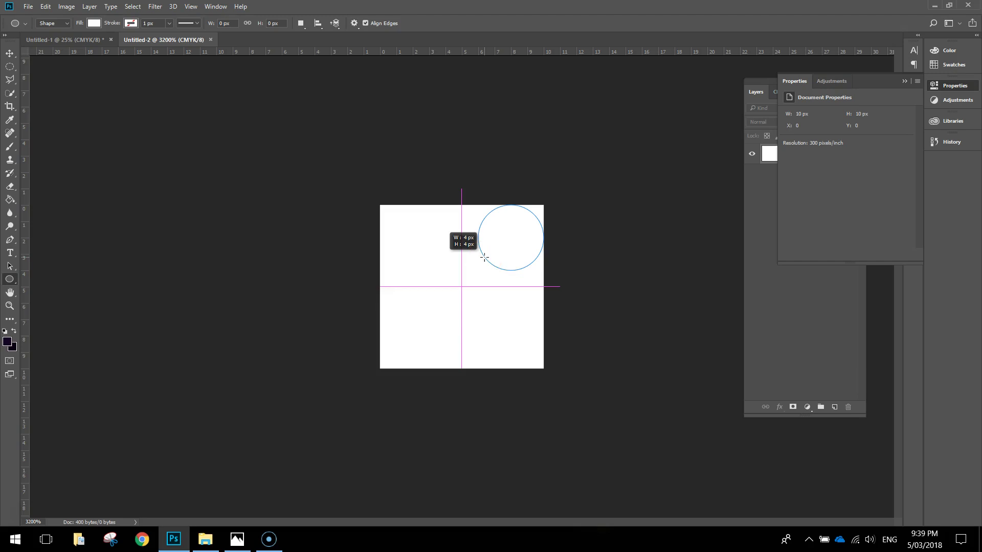
{"action": "left_click_drag", "start_coordinate": [485, 257], "coordinate": [484, 258]}
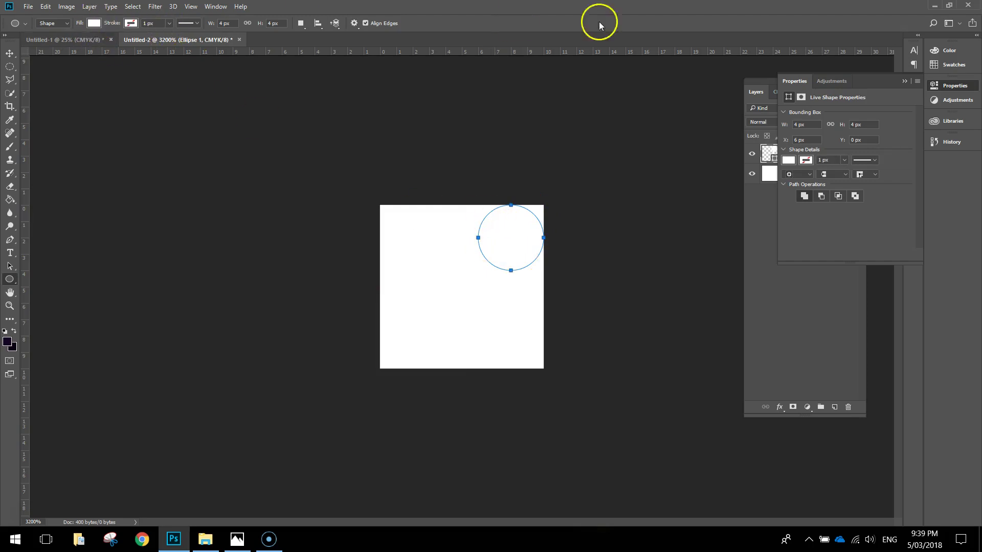
{"action": "left_click", "coordinate": [959, 89]}
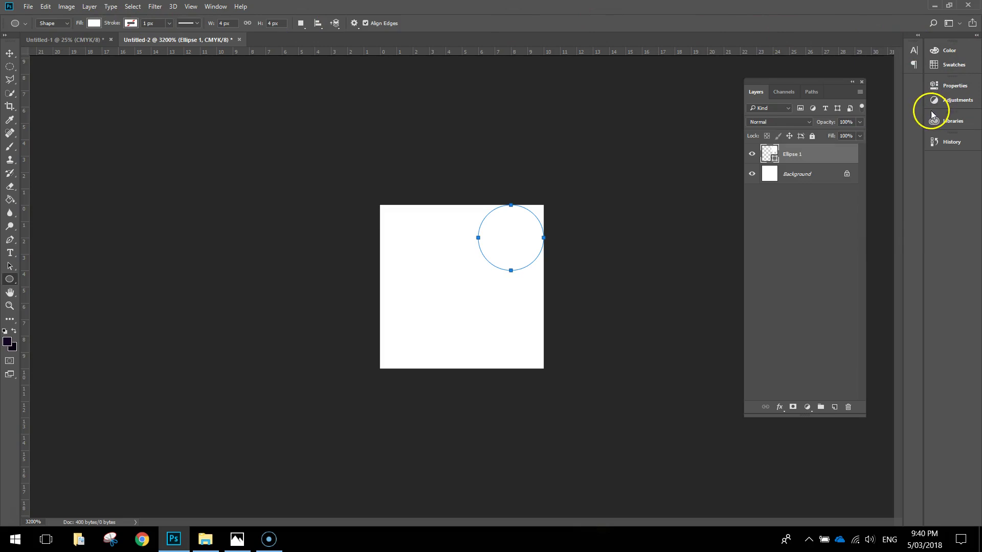
{"action": "left_click", "coordinate": [10, 54]}
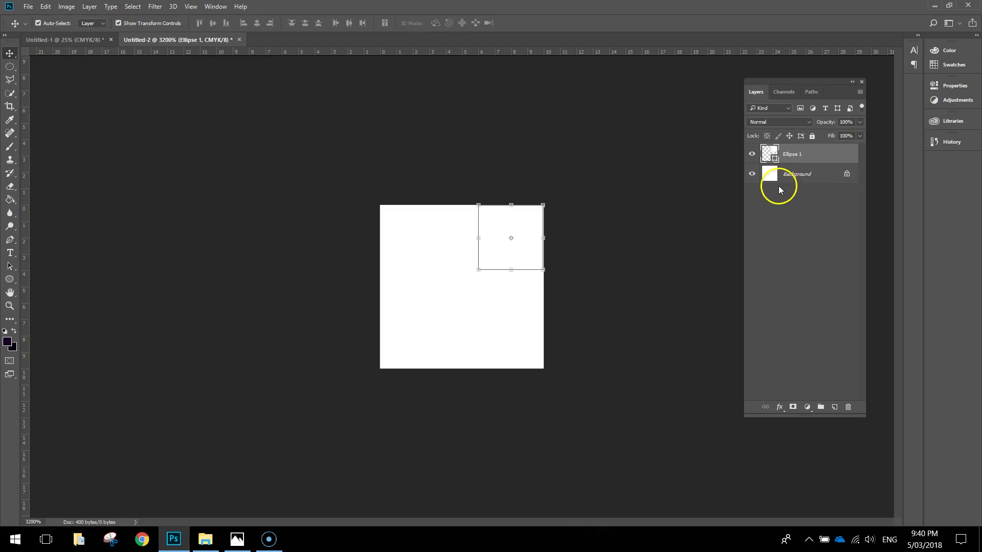
- Hide the Background layer and define the remaining circle artwork as a pattern named Circle Pattern
{"action": "left_click", "coordinate": [752, 175]}
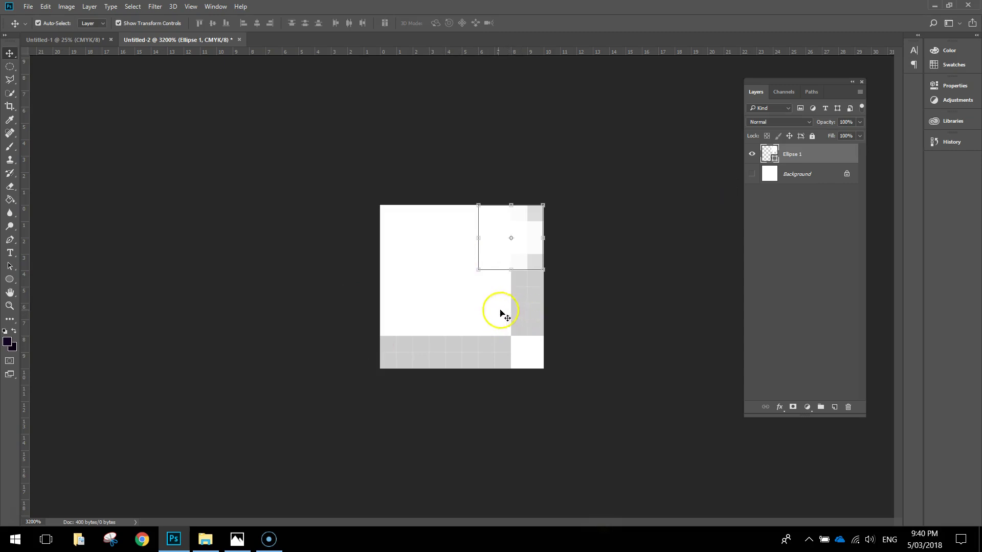
{"action": "left_click", "coordinate": [47, 8]}
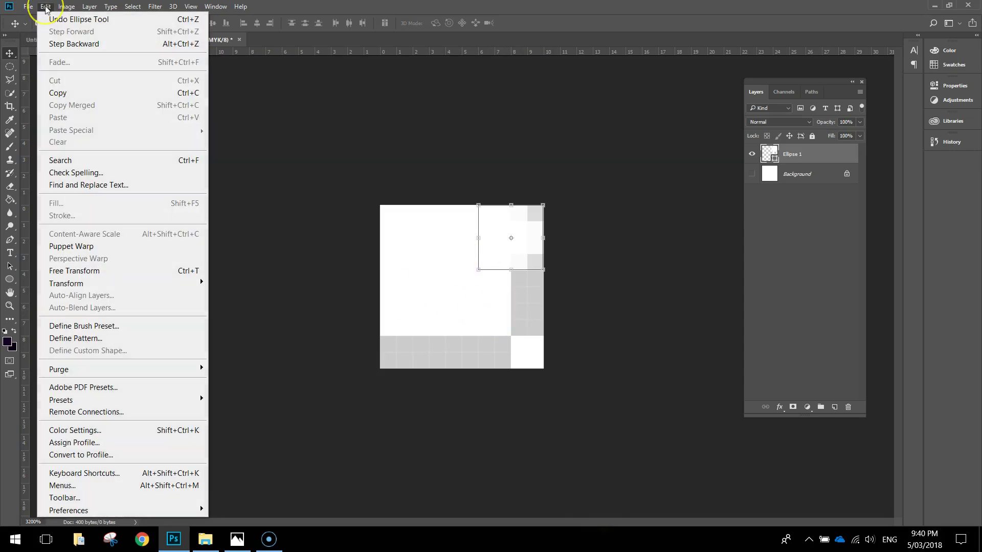
{"action": "left_click", "coordinate": [107, 342]}
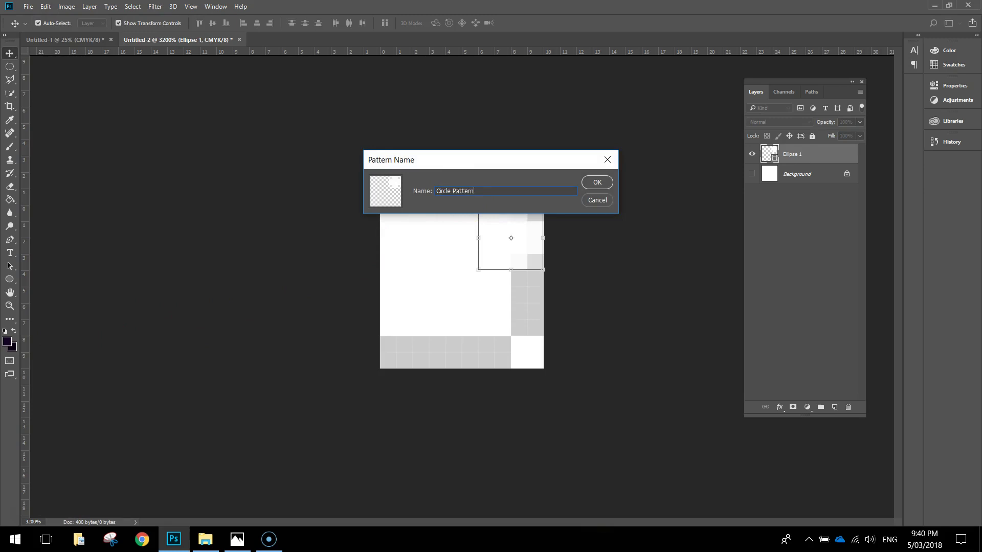
{"action": "left_click", "coordinate": [595, 183]}
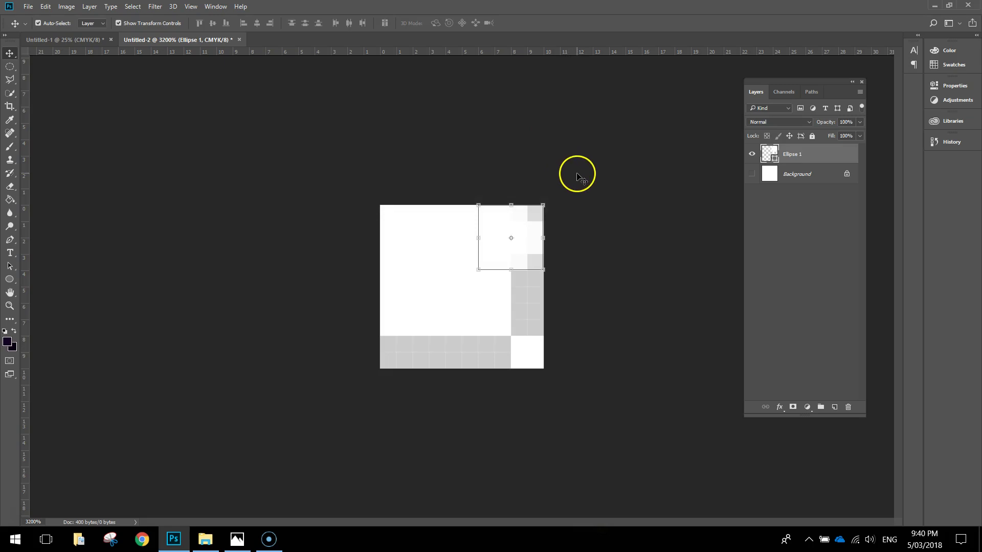
- Return to the poster document and rename the Rectangle 1 layer as Side Rectangle
{"action": "left_click", "coordinate": [52, 41]}
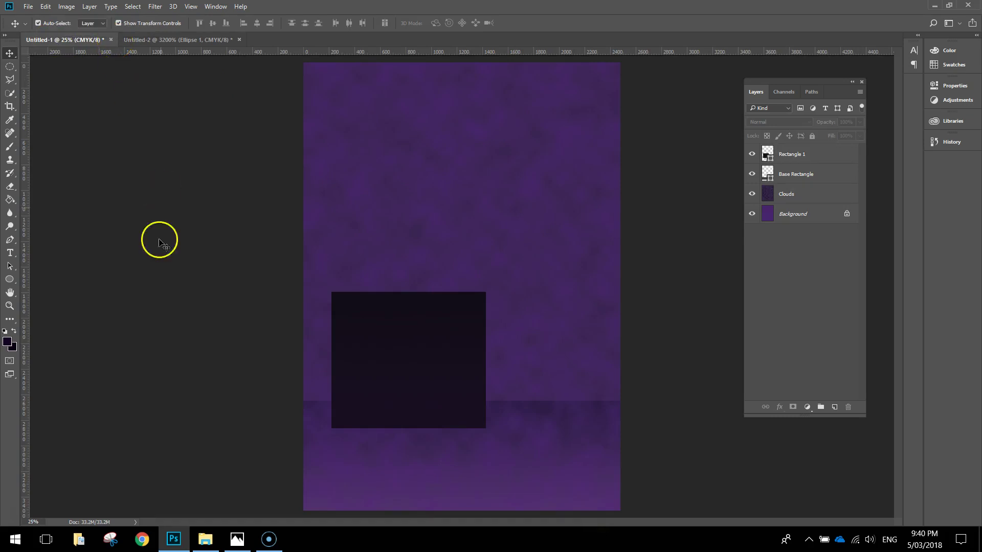
{"action": "left_click", "coordinate": [816, 154]}
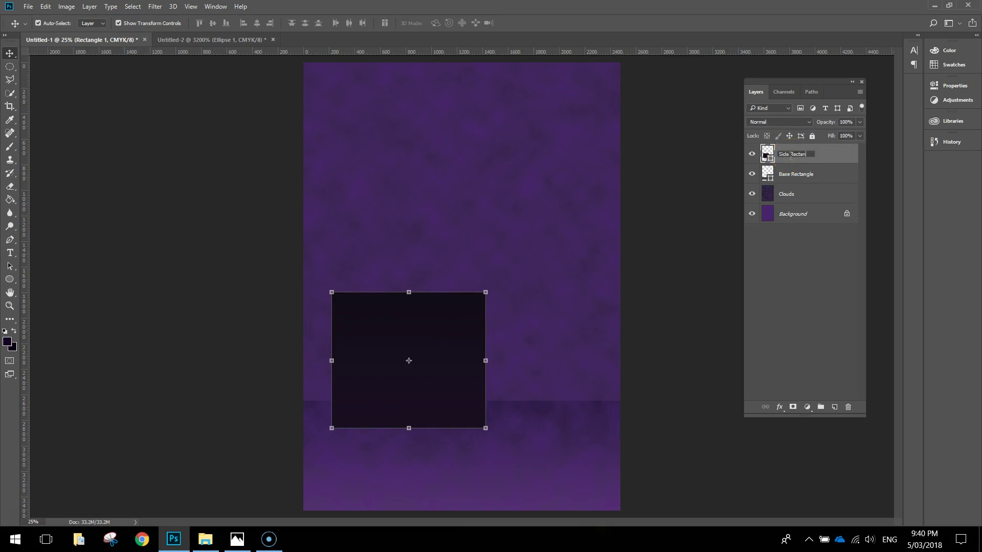
{"action": "key", "text": "Return"}
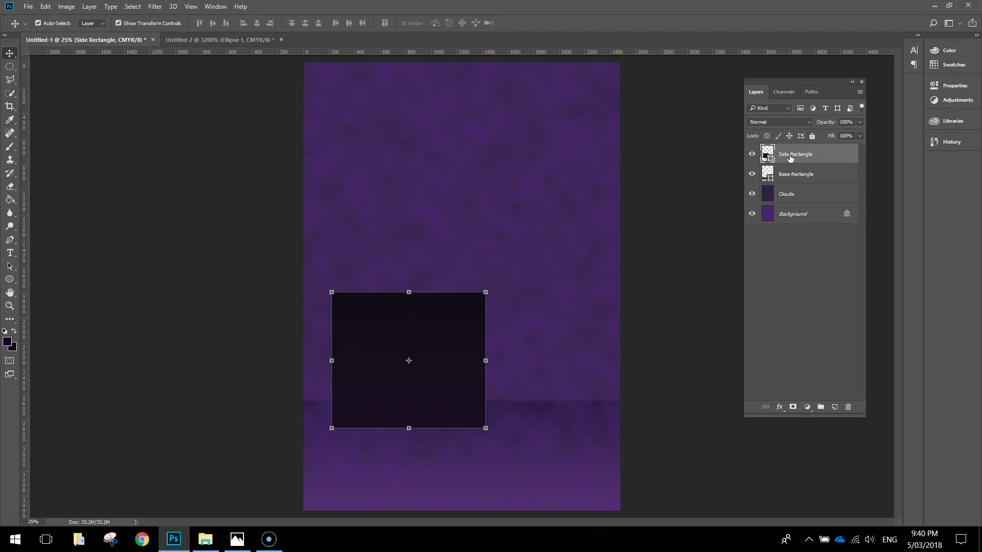
- Add a Pattern Overlay effect to the Side Rectangle layer using the white circle pattern
{"action": "double_click", "coordinate": [840, 156]}
{"action": "left_click_drag", "start_coordinate": [248, 21], "coordinate": [520, 73]}
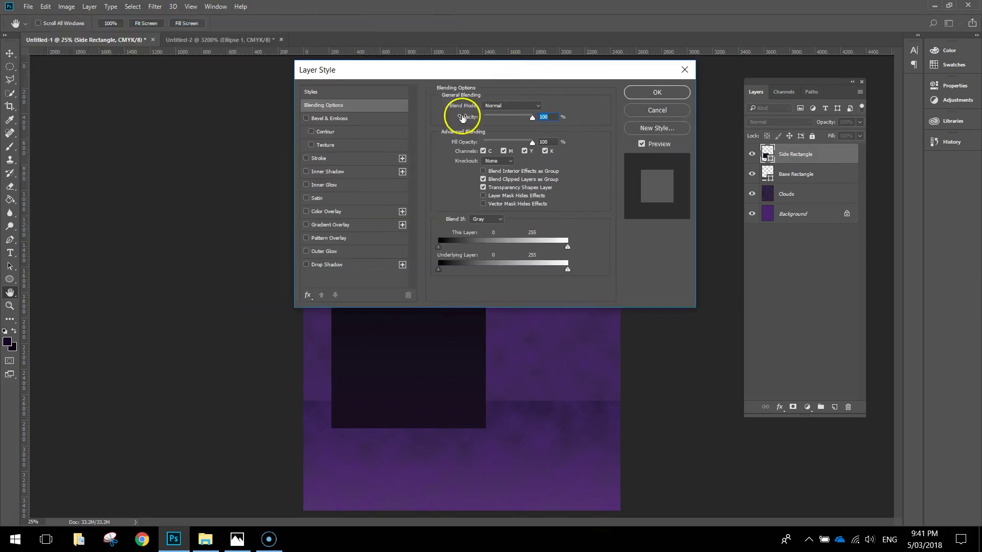
{"action": "left_click", "coordinate": [347, 239]}
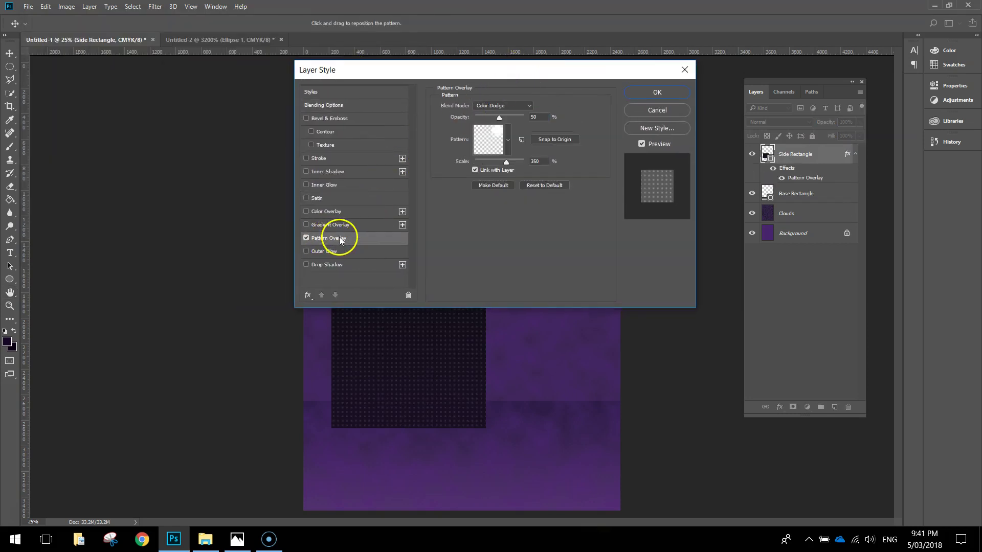
{"action": "left_click", "coordinate": [508, 140]}
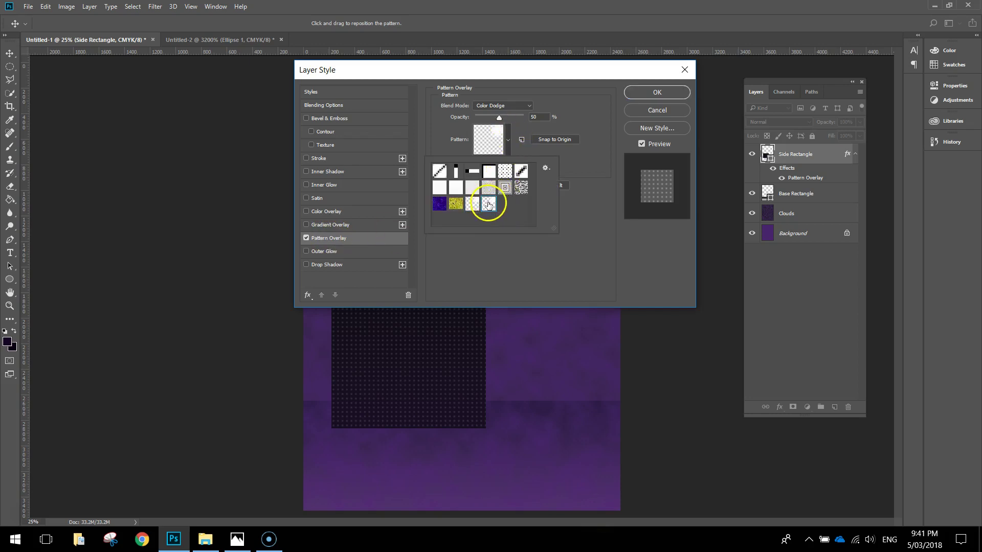
{"action": "left_click", "coordinate": [507, 139]}
- Set the Pattern Overlay to Color Dodge blending, 50% opacity and 350% scale, and apply the layer style
{"action": "left_click_drag", "start_coordinate": [541, 72], "coordinate": [381, 55]}
{"action": "left_click", "coordinate": [328, 88]}
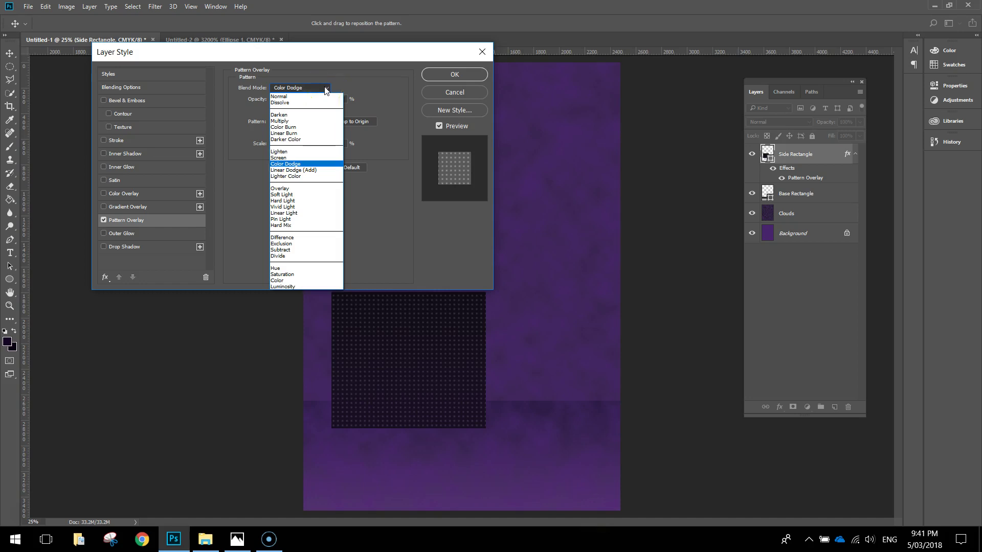
{"action": "left_click", "coordinate": [299, 166]}
{"action": "left_click", "coordinate": [296, 98]}
{"action": "mouse_move", "coordinate": [296, 99]}
{"action": "left_mouse_down"}
{"action": "mouse_move", "coordinate": [329, 96]}
{"action": "mouse_move", "coordinate": [306, 95]}
{"action": "left_mouse_up"}
{"action": "type", "text": "50"}
{"action": "key", "text": "Tab"}
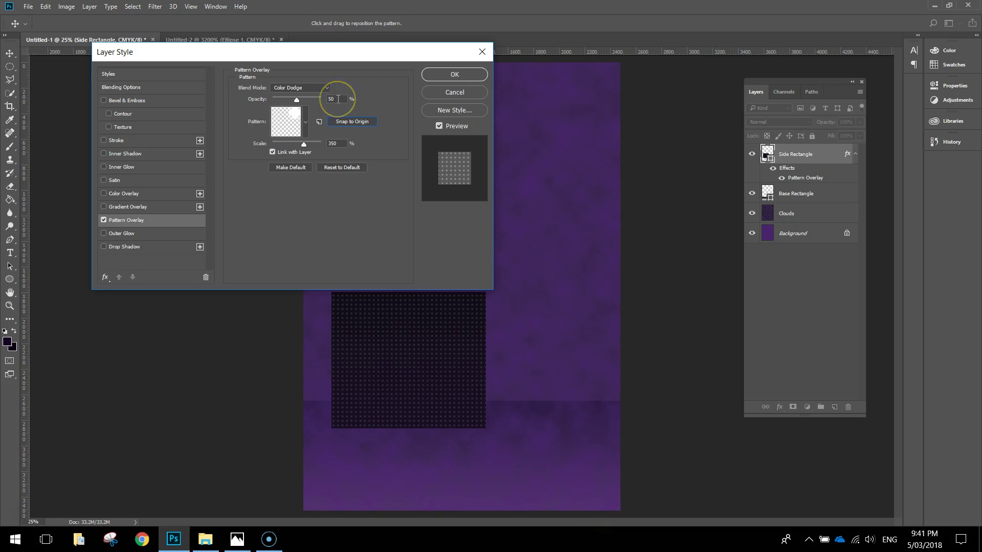
{"action": "mouse_move", "coordinate": [340, 145]}
{"action": "left_mouse_down"}
{"action": "mouse_move", "coordinate": [292, 140]}
{"action": "mouse_move", "coordinate": [353, 142]}
{"action": "left_mouse_up"}
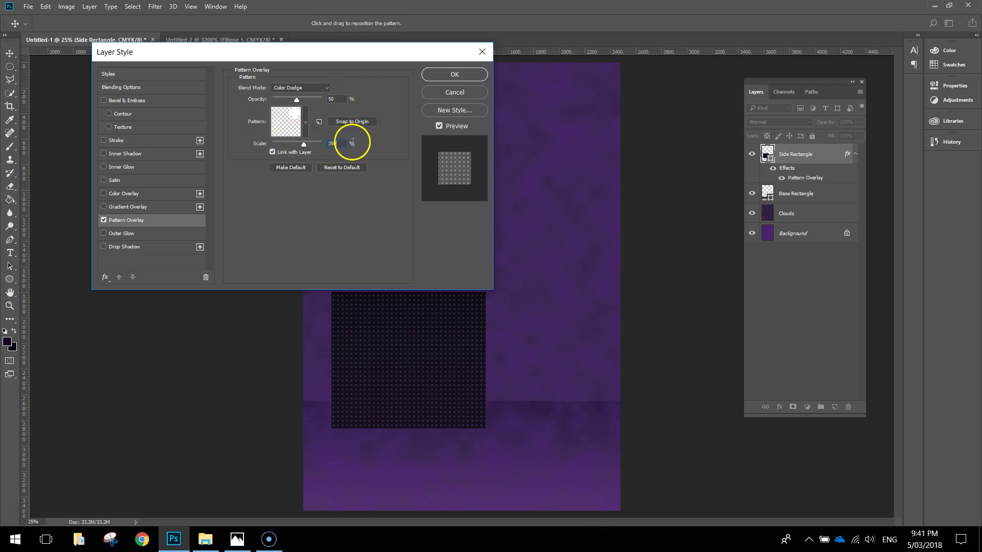
{"action": "left_click_drag", "start_coordinate": [385, 66], "coordinate": [274, 23]}
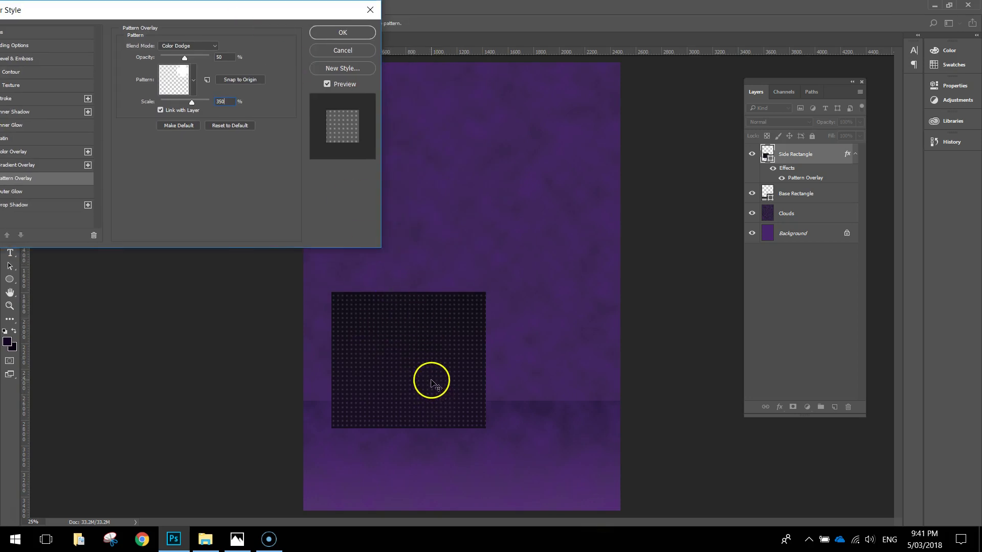
{"action": "left_click_drag", "start_coordinate": [248, 16], "coordinate": [386, 24]}
{"action": "left_click", "coordinate": [471, 42]}
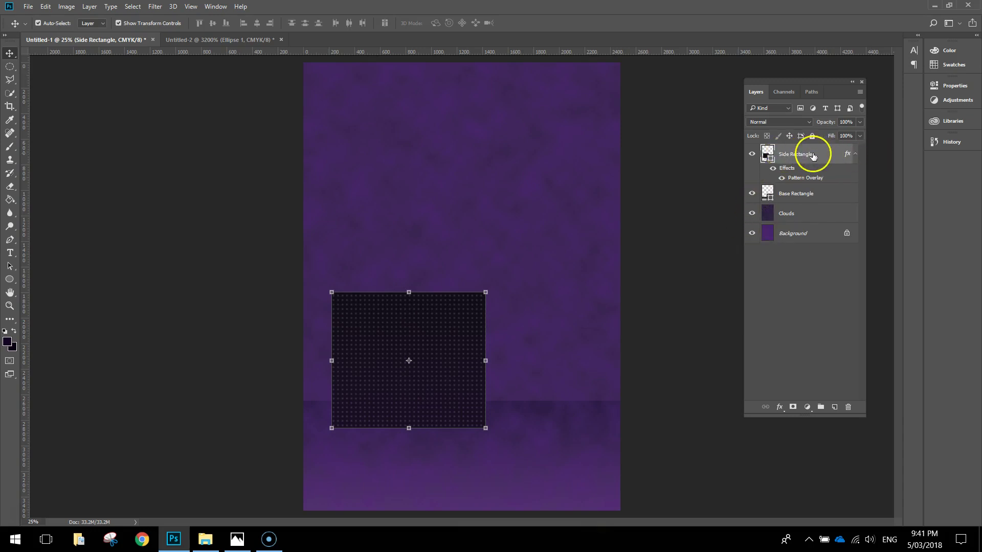
- Collapse the Side Rectangle layer's effects list and rasterize the layer
{"action": "left_click", "coordinate": [854, 152]}
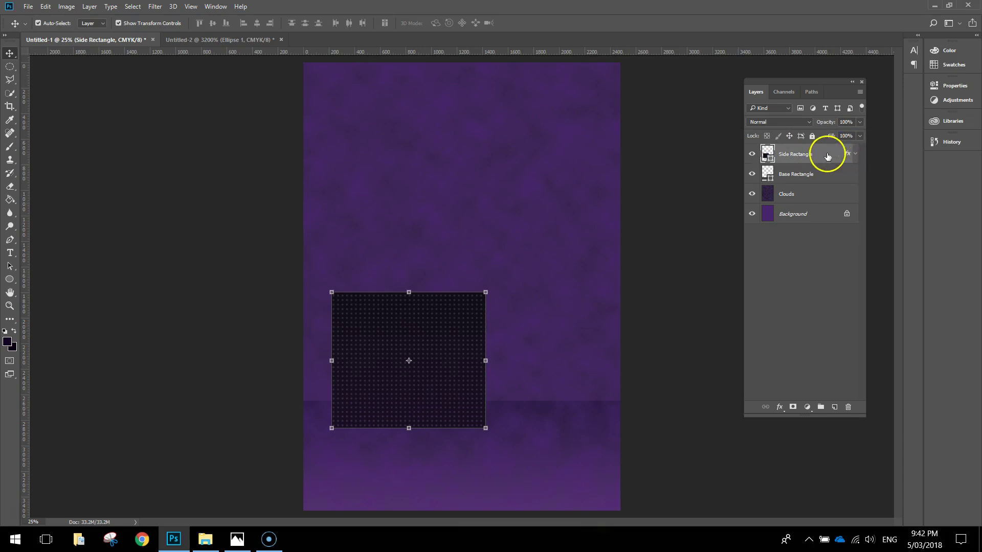
{"action": "right_click", "coordinate": [828, 153]}
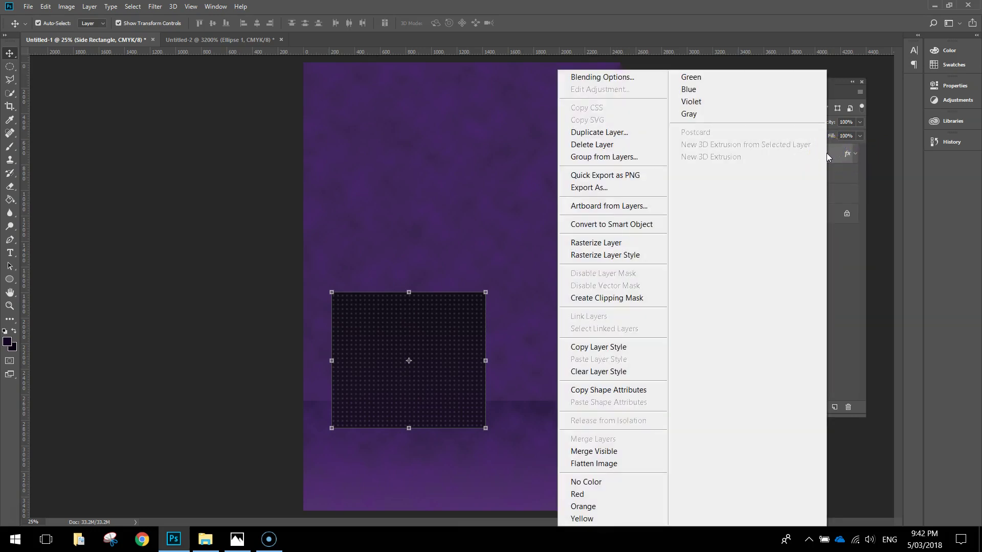
{"action": "left_click", "coordinate": [617, 245]}
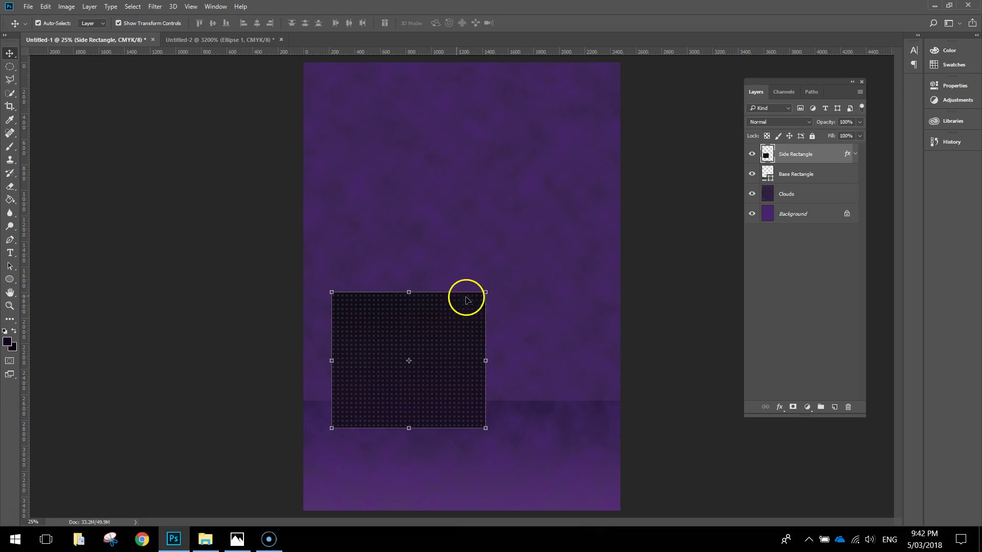
- Distort the Side Rectangle so it tapers toward a shorter left edge, like a sign seen in perspective
{"action": "left_click", "coordinate": [45, 6]}
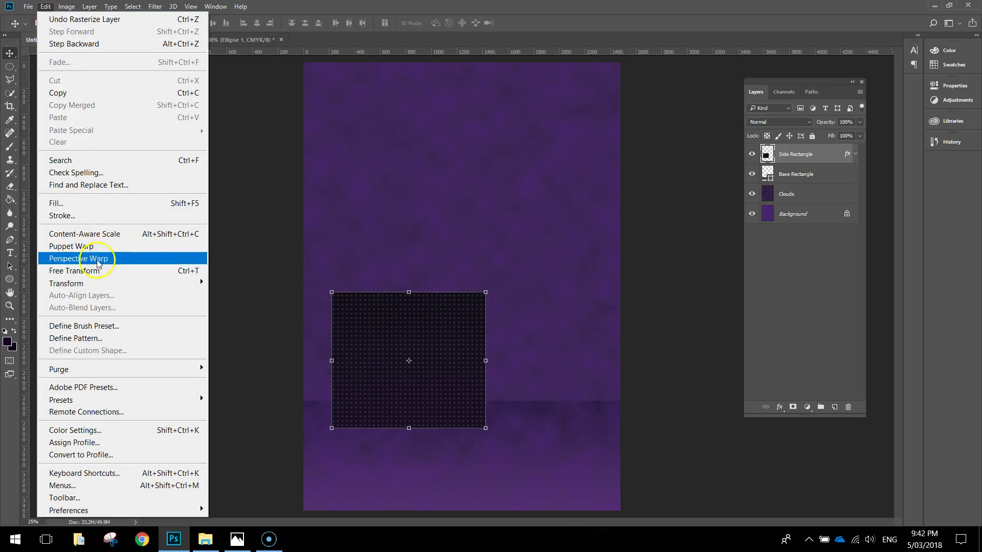
{"action": "mouse_move", "coordinate": [101, 288]}
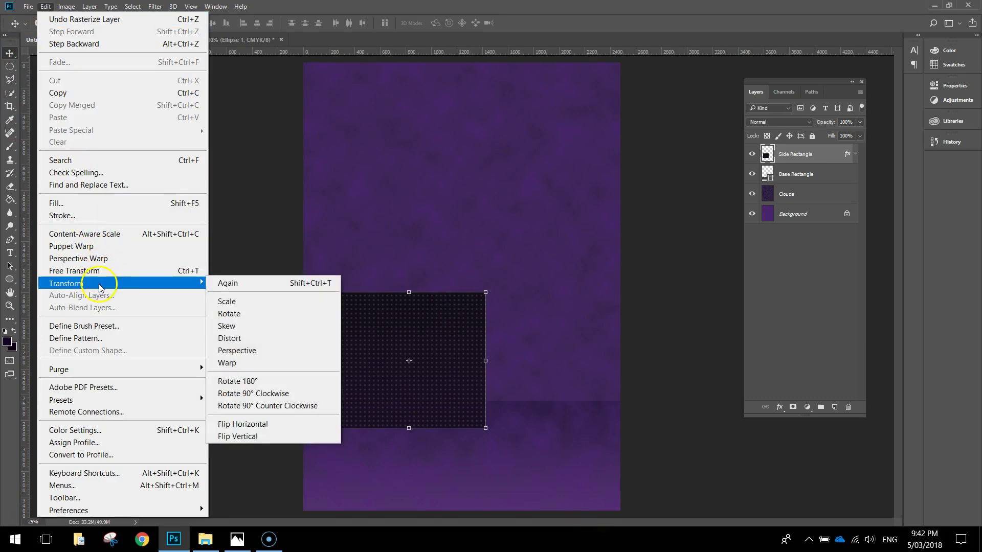
{"action": "left_click", "coordinate": [270, 338]}
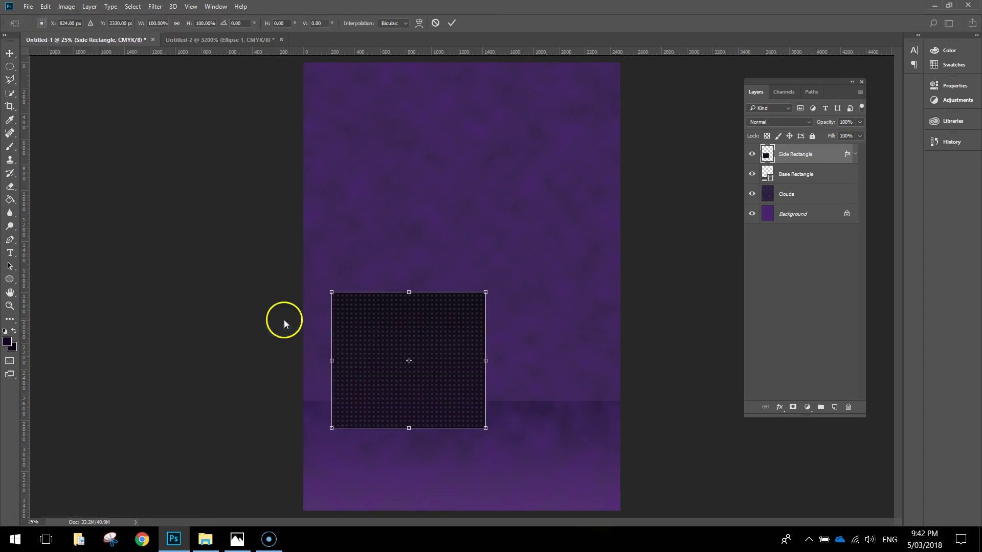
{"action": "left_click_drag", "start_coordinate": [332, 294], "coordinate": [331, 315]}
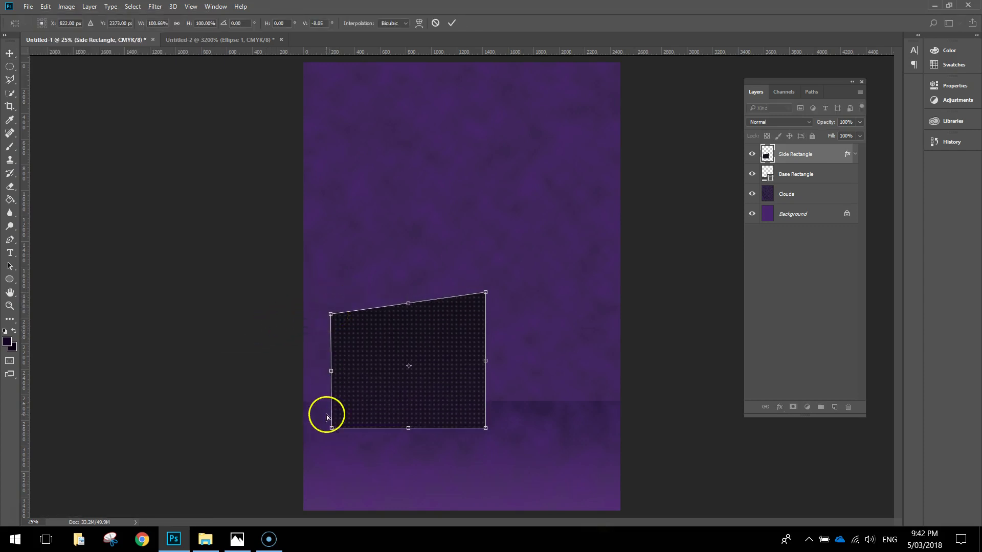
{"action": "left_click_drag", "start_coordinate": [331, 429], "coordinate": [328, 395]}
{"action": "mouse_move", "coordinate": [481, 427]}
{"action": "left_mouse_down"}
{"action": "mouse_move", "coordinate": [473, 414]}
{"action": "mouse_move", "coordinate": [484, 417]}
{"action": "left_mouse_up"}
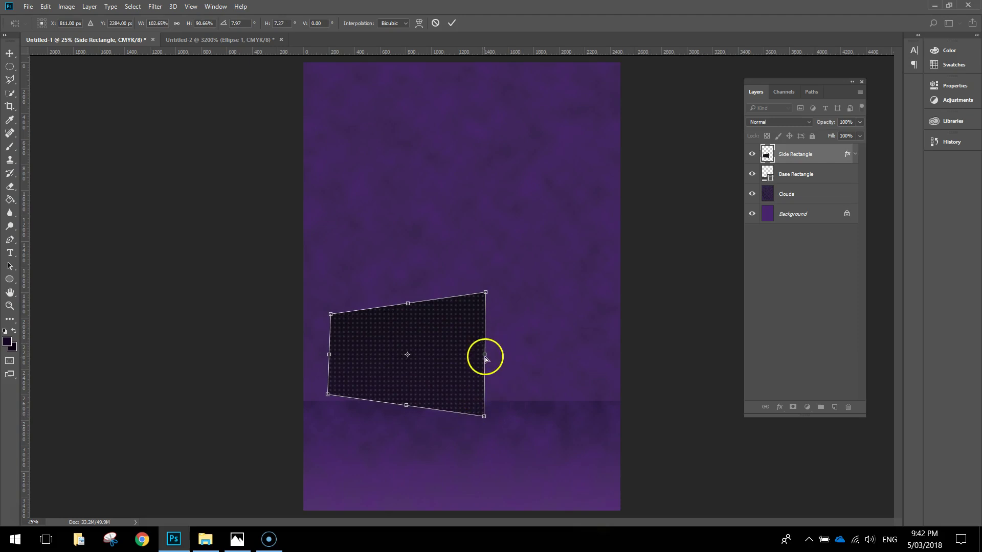
- Narrow the distorted Side Rectangle, fine-tune its corners so the right edge is vertical, and apply the transform
{"action": "left_click_drag", "start_coordinate": [484, 358], "coordinate": [455, 358]}
{"action": "left_click_drag", "start_coordinate": [330, 314], "coordinate": [331, 311]}
{"action": "left_click_drag", "start_coordinate": [454, 411], "coordinate": [455, 418]}
{"action": "left_click_drag", "start_coordinate": [441, 343], "coordinate": [428, 341]}
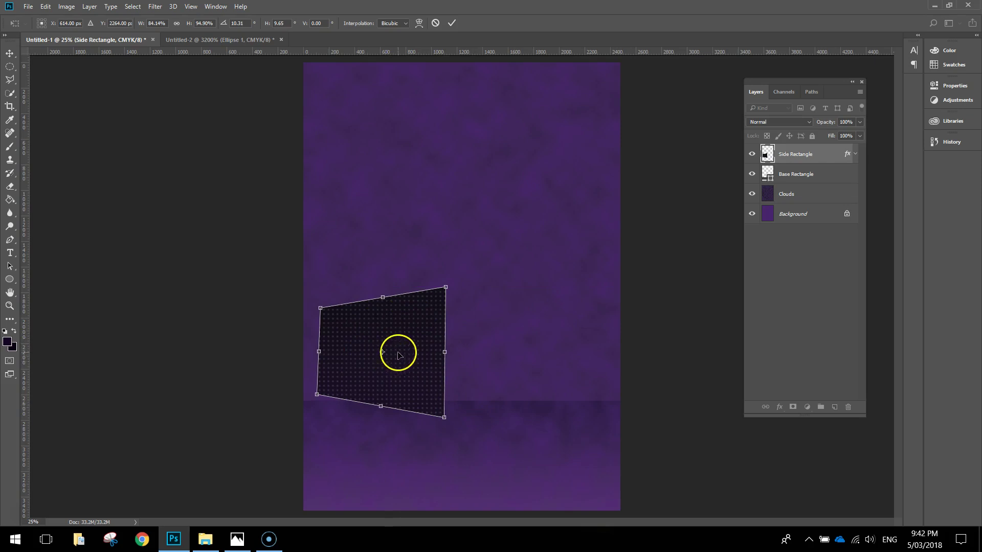
{"action": "left_click_drag", "start_coordinate": [449, 421], "coordinate": [447, 420]}
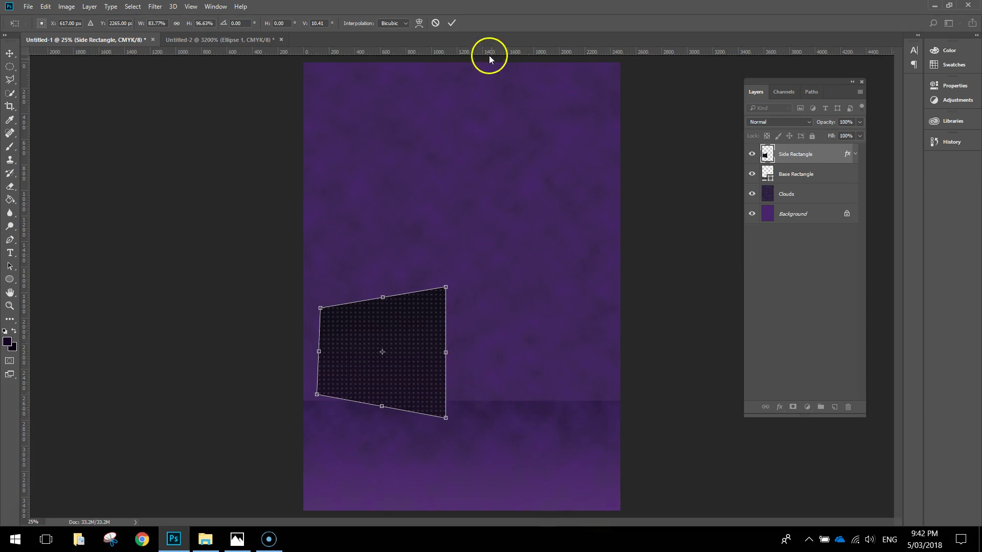
{"action": "left_click", "coordinate": [453, 23]}
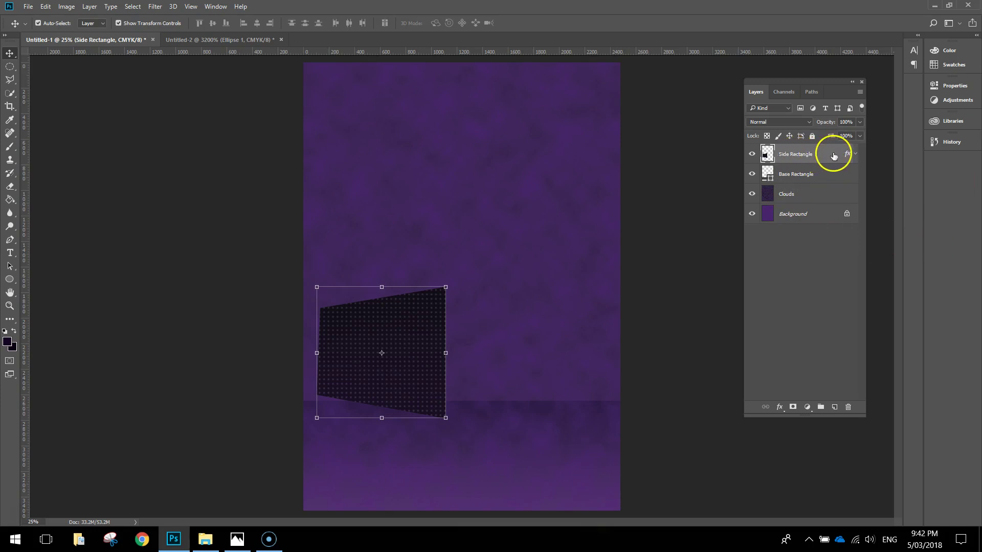
- Duplicate the Side Rectangle layer within the same document as "Side Rectangle copy"
{"action": "right_click", "coordinate": [832, 154]}
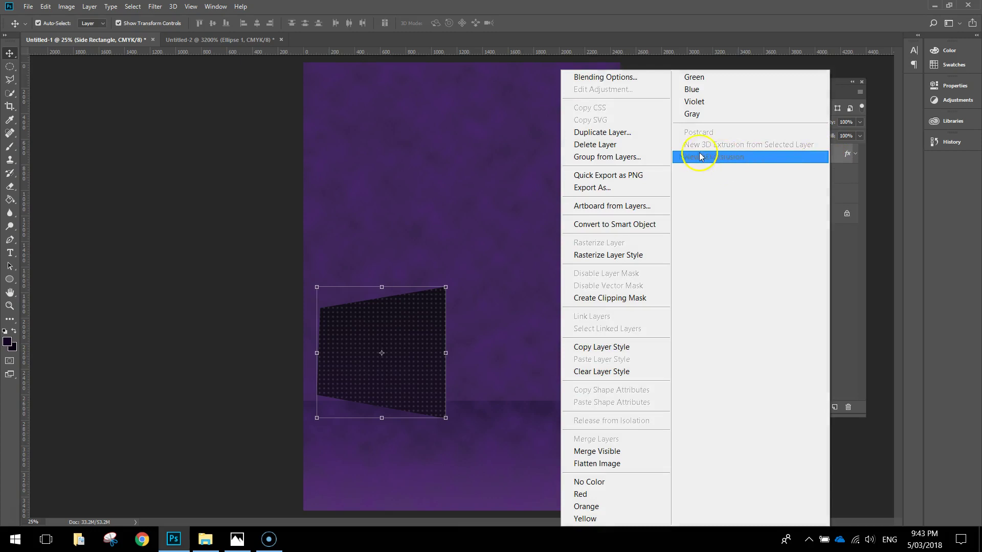
{"action": "left_click", "coordinate": [601, 133]}
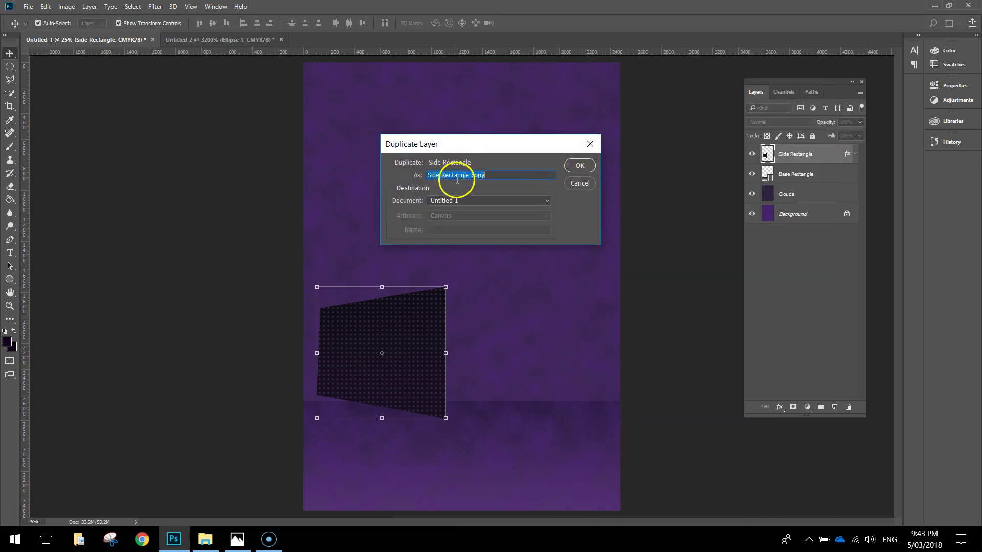
{"action": "left_click", "coordinate": [571, 165]}
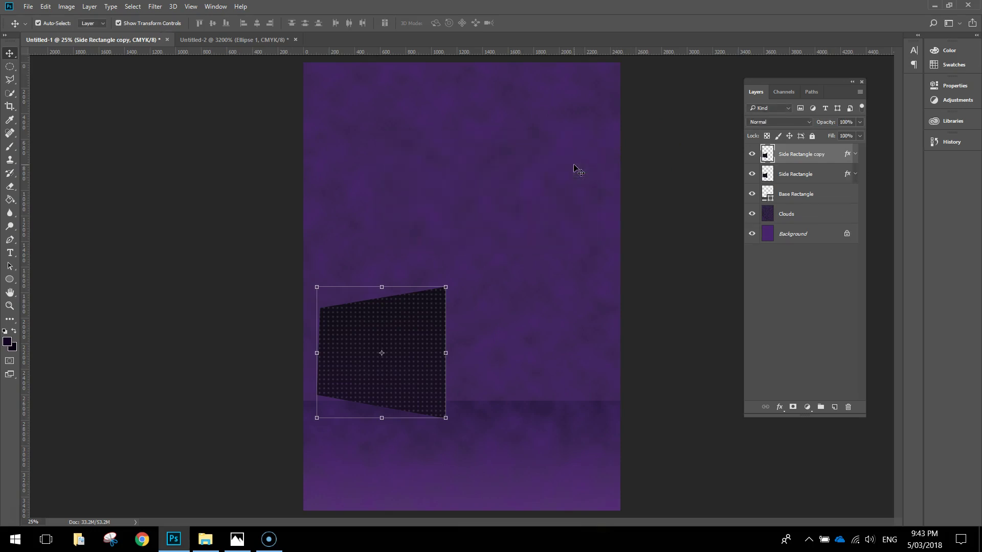
- Flip the Side Rectangle copy horizontally and place it flush against the original's right edge to form a two-sided box
{"action": "left_click", "coordinate": [46, 6]}
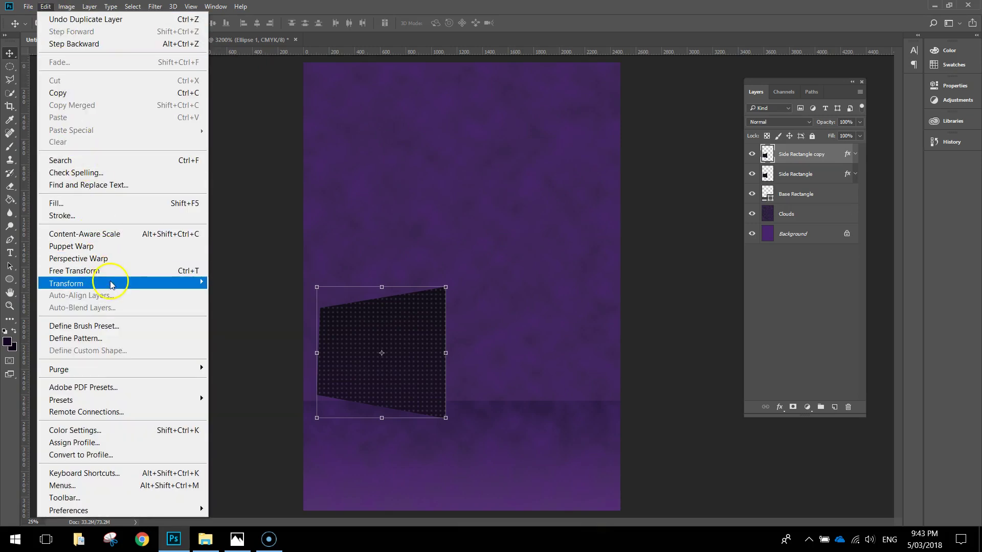
{"action": "mouse_move", "coordinate": [115, 283]}
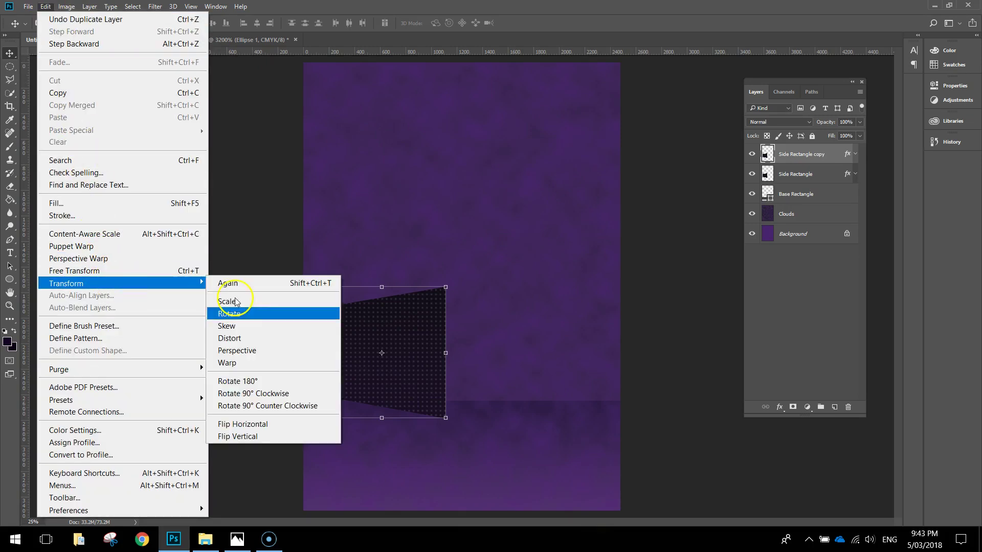
{"action": "left_click", "coordinate": [295, 425]}
{"action": "left_click_drag", "start_coordinate": [351, 340], "coordinate": [469, 325]}
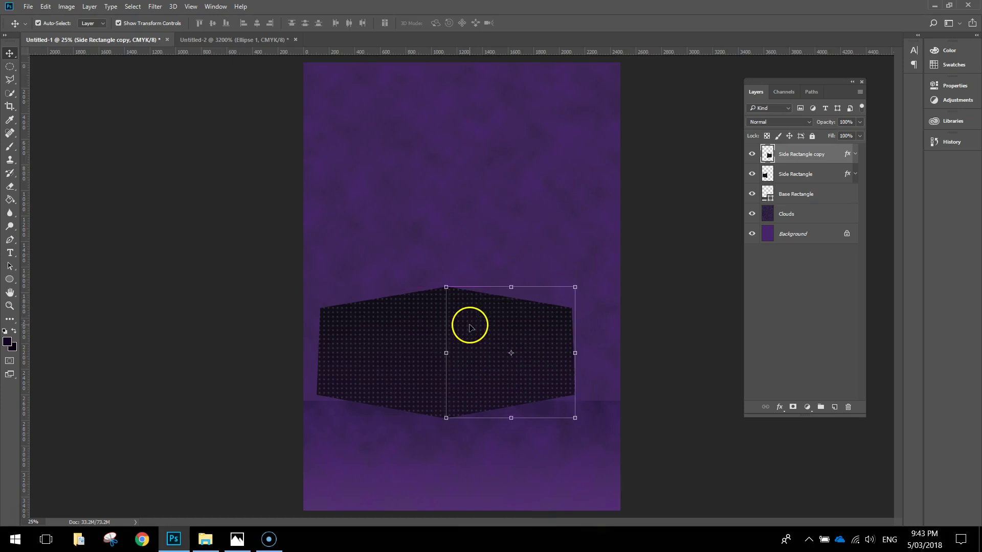
{"action": "left_click", "coordinate": [419, 243]}
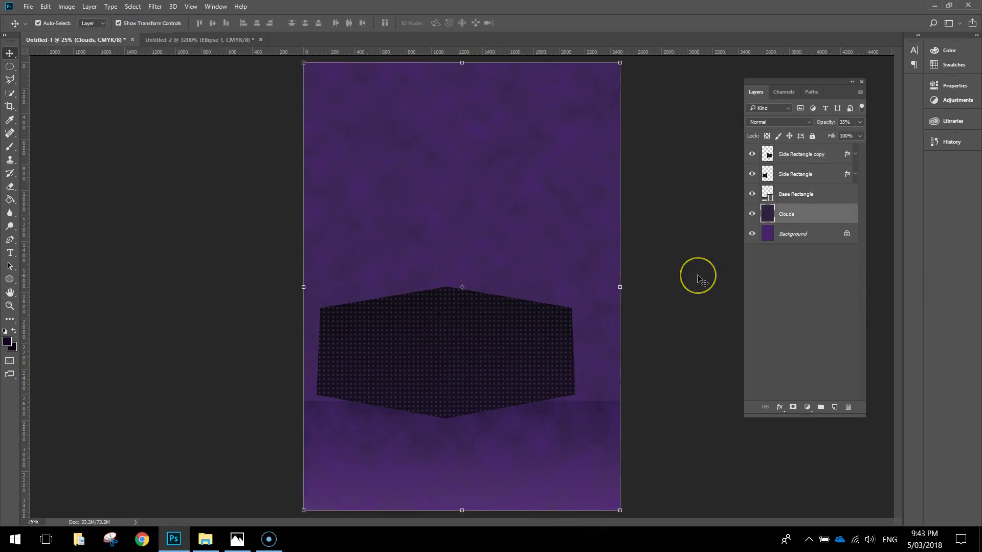
- Add a Brightness/Contrast adjustment layer clipped to the Side Rectangle copy layer
{"action": "left_click", "coordinate": [681, 285]}
{"action": "left_click", "coordinate": [512, 410]}
{"action": "left_click", "coordinate": [513, 335]}
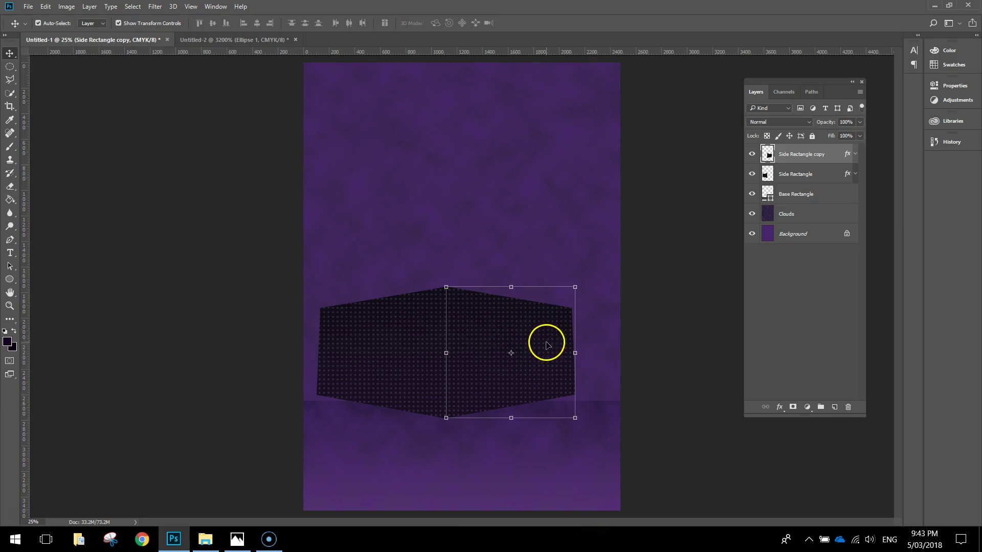
{"action": "left_click", "coordinate": [953, 103]}
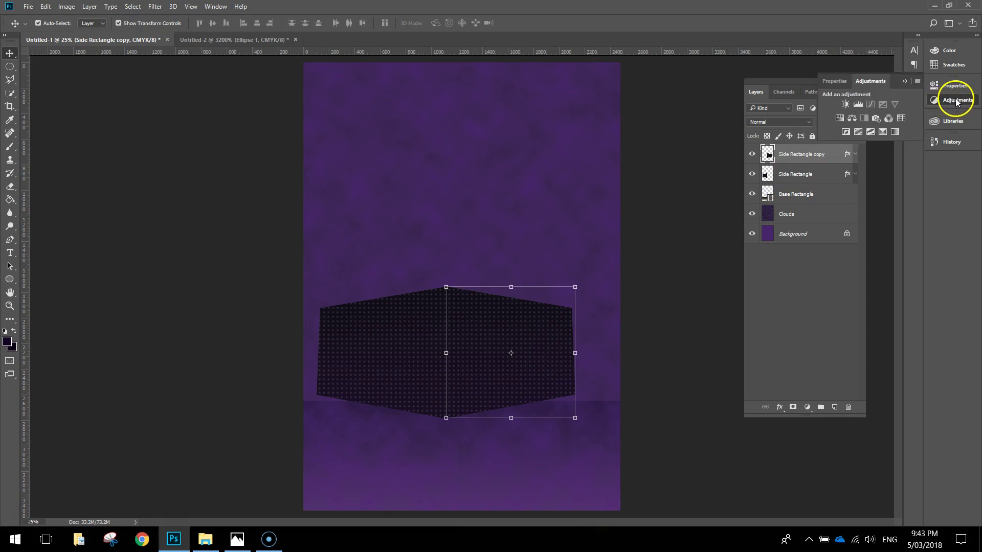
{"action": "left_click", "coordinate": [846, 104]}
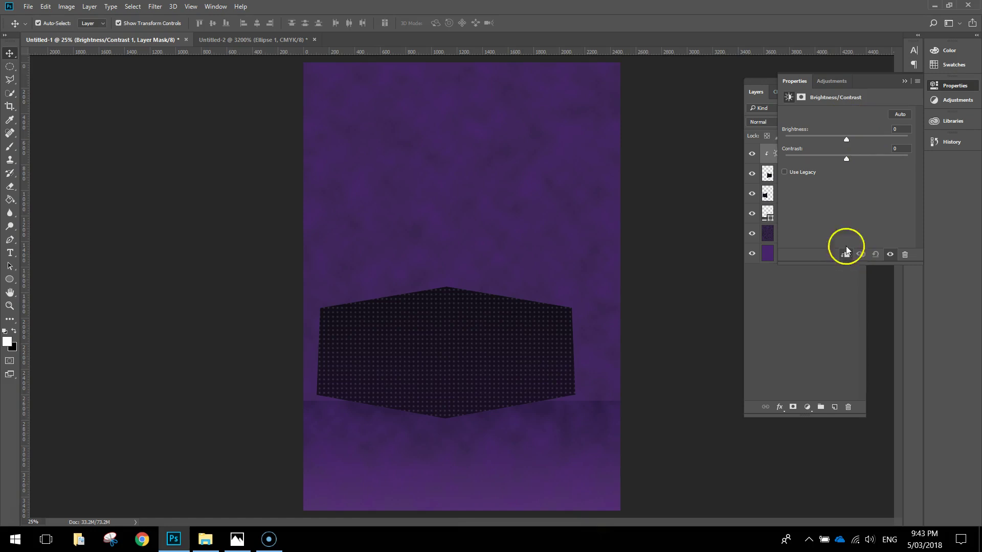
- Move the Layers panel clear of the adjustment settings and set the Brightness/Contrast layer's brightness to -35
{"action": "left_click", "coordinate": [634, 70]}
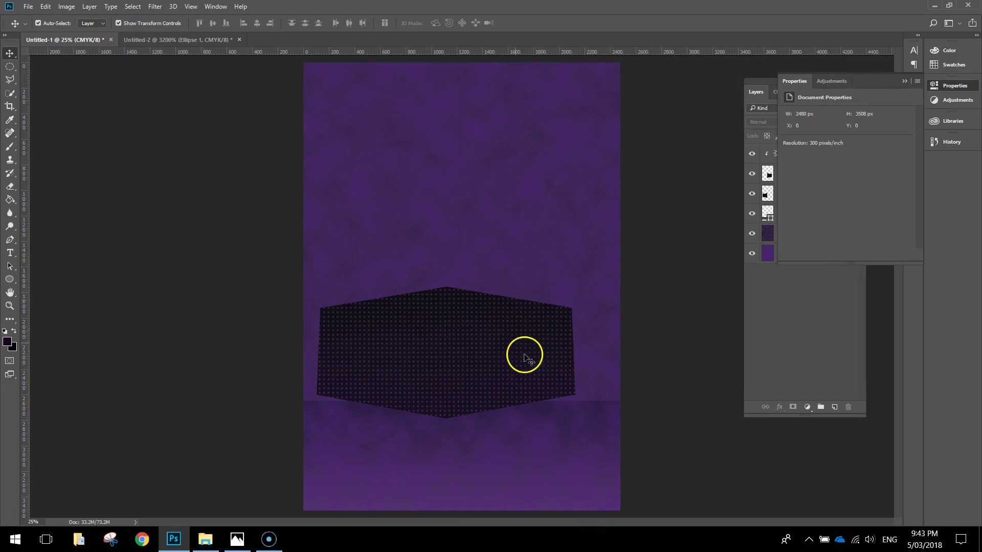
{"action": "left_click_drag", "start_coordinate": [767, 80], "coordinate": [124, 72]}
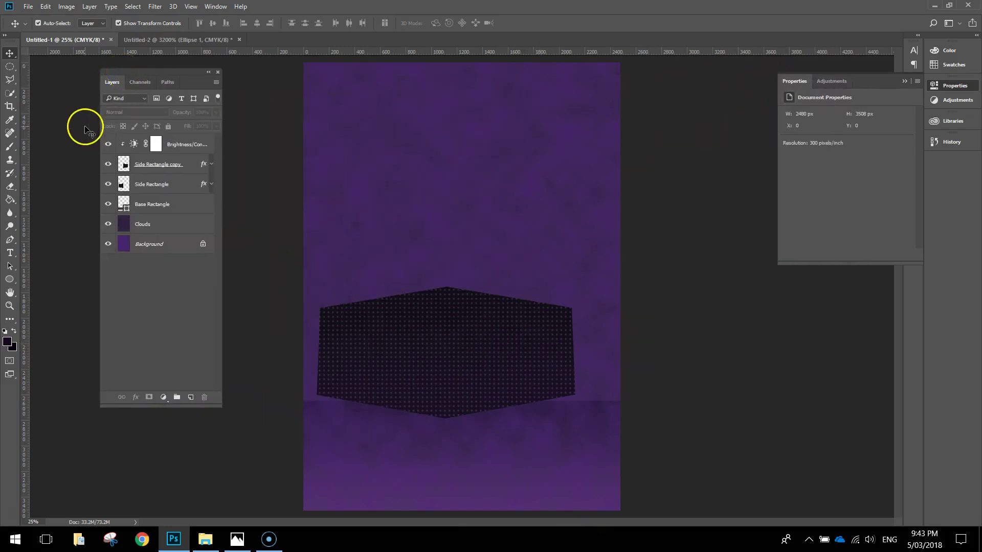
{"action": "left_click", "coordinate": [193, 145]}
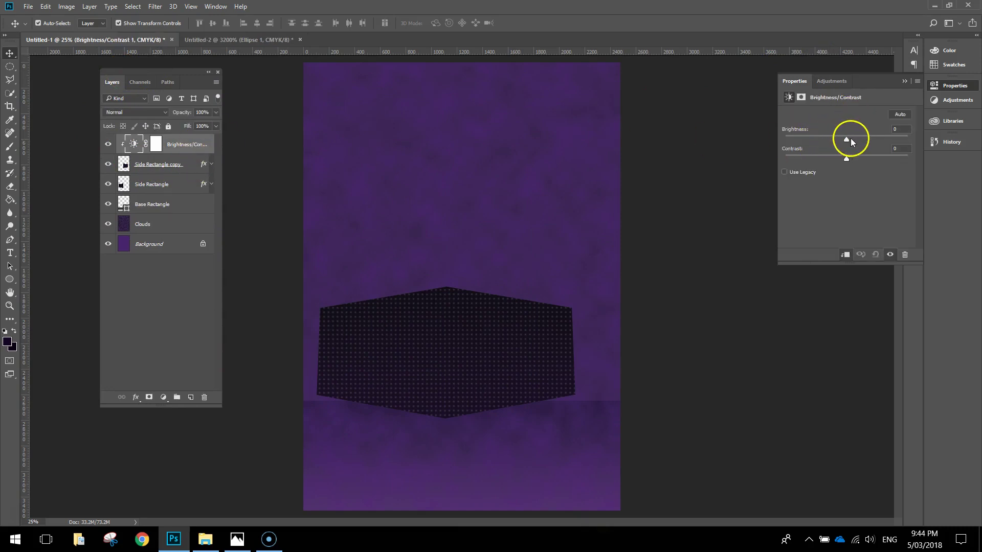
{"action": "left_click_drag", "start_coordinate": [839, 139], "coordinate": [827, 140]}
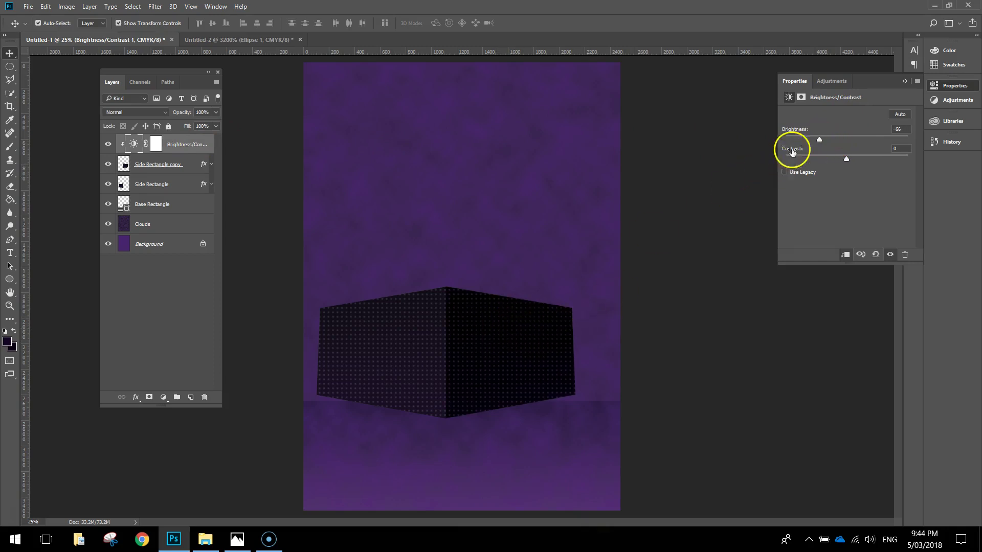
{"action": "left_click_drag", "start_coordinate": [823, 138], "coordinate": [832, 143]}
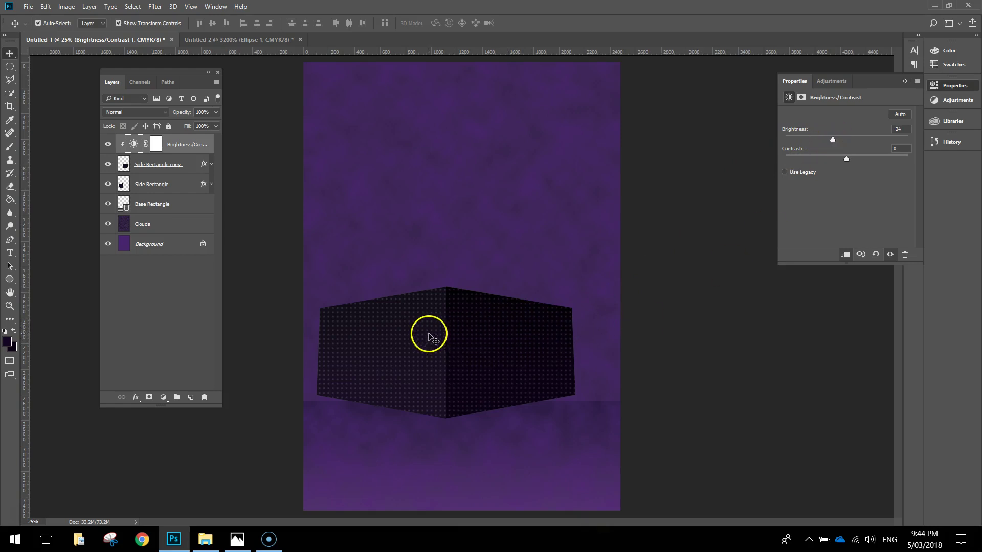
{"action": "left_click", "coordinate": [896, 129]}
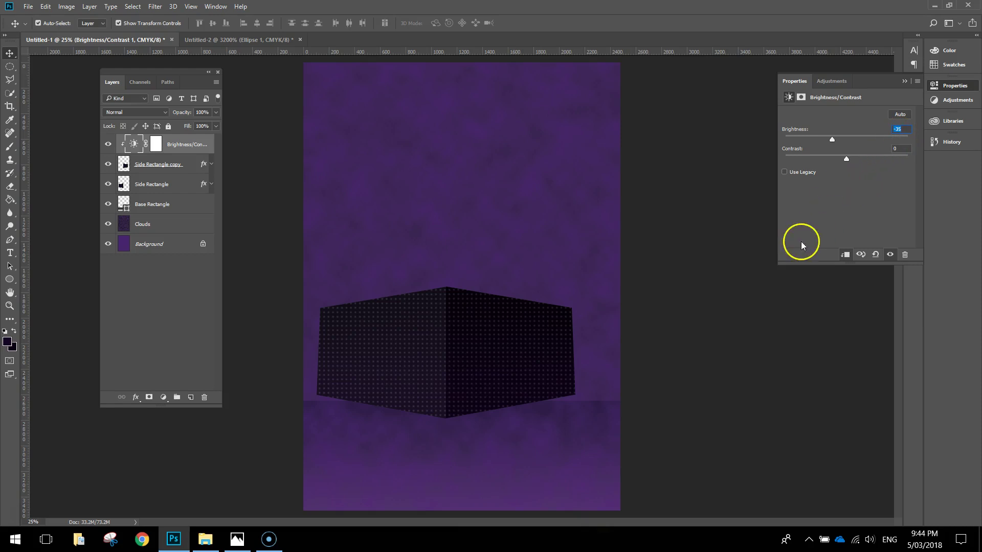
{"action": "left_click", "coordinate": [743, 213]}
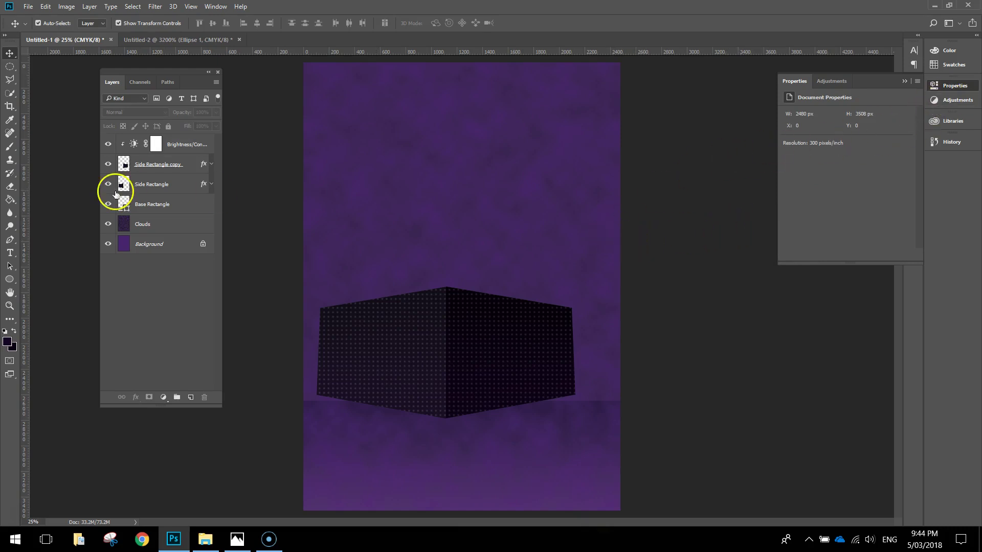
- Stretch both side rectangles together upward to about 145% height, centre them horizontally on the page, and apply the transform
{"action": "left_click", "coordinate": [190, 166]}
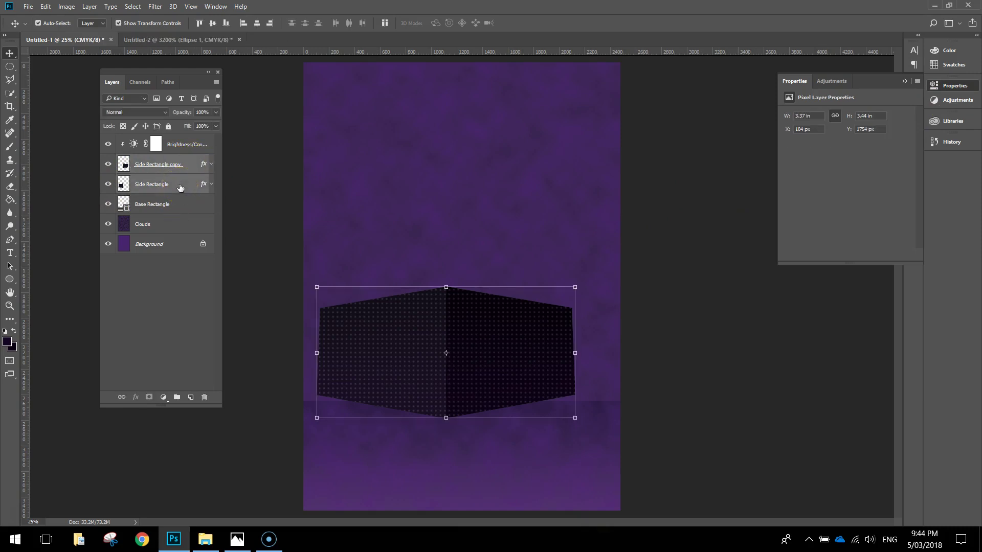
{"action": "left_click_drag", "start_coordinate": [446, 287], "coordinate": [441, 231]}
{"action": "left_click_drag", "start_coordinate": [507, 302], "coordinate": [513, 296]}
{"action": "left_click_drag", "start_coordinate": [453, 232], "coordinate": [454, 228]}
{"action": "left_click_drag", "start_coordinate": [504, 296], "coordinate": [513, 298]}
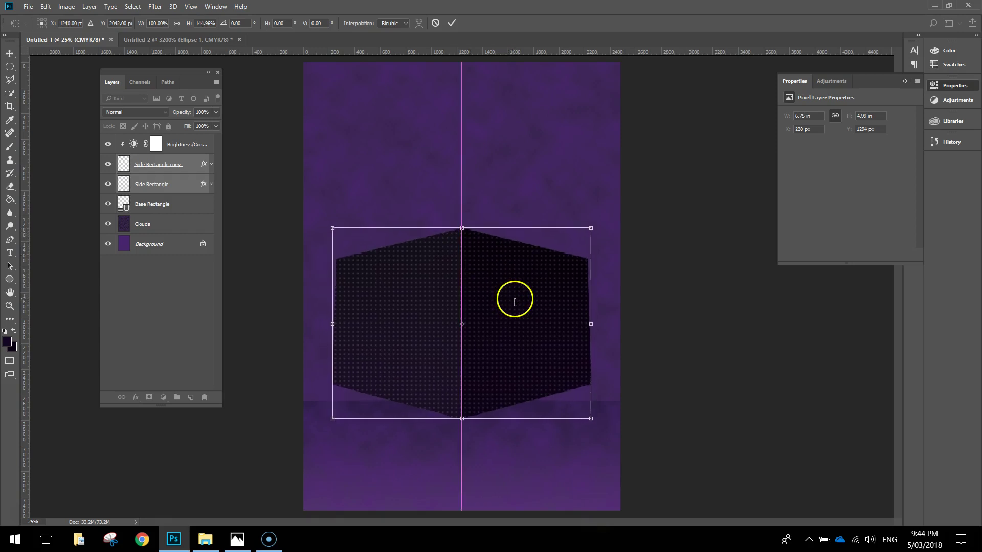
{"action": "left_click", "coordinate": [451, 23]}
{"action": "left_click", "coordinate": [657, 285]}
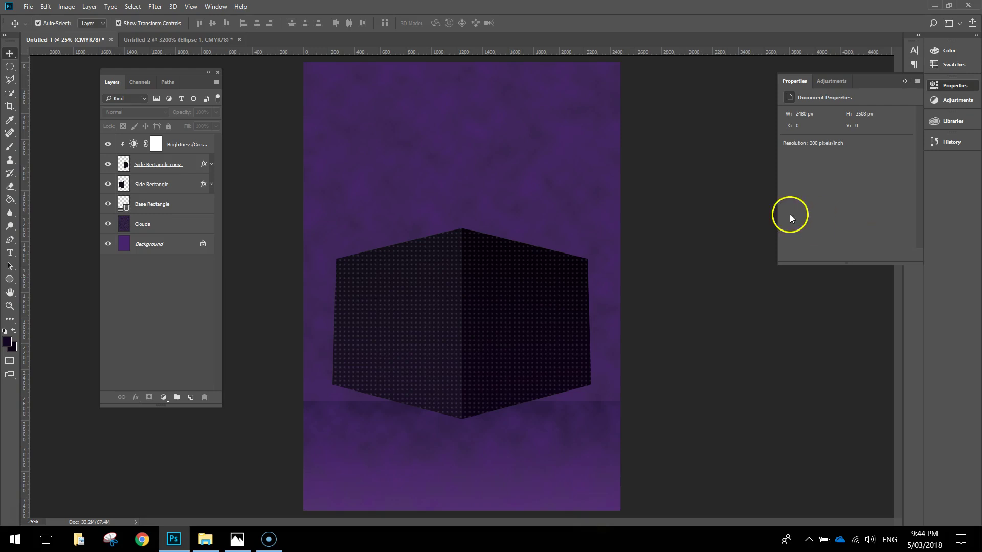
- Set up the Type tool with white (ffffff) text in Arial Black at 48 pt
{"action": "left_click", "coordinate": [8, 255]}
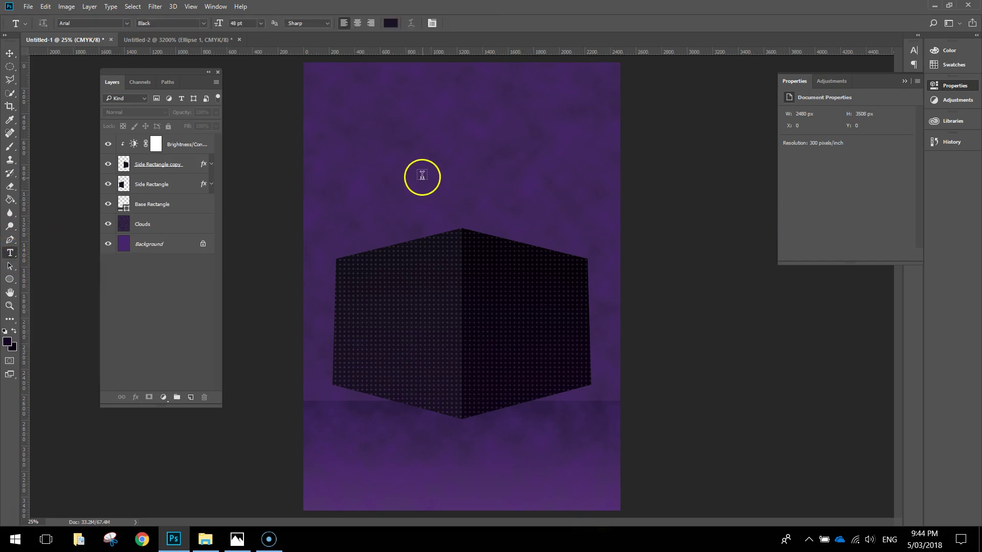
{"action": "left_click", "coordinate": [392, 23]}
{"action": "left_click_drag", "start_coordinate": [311, 149], "coordinate": [252, 122]}
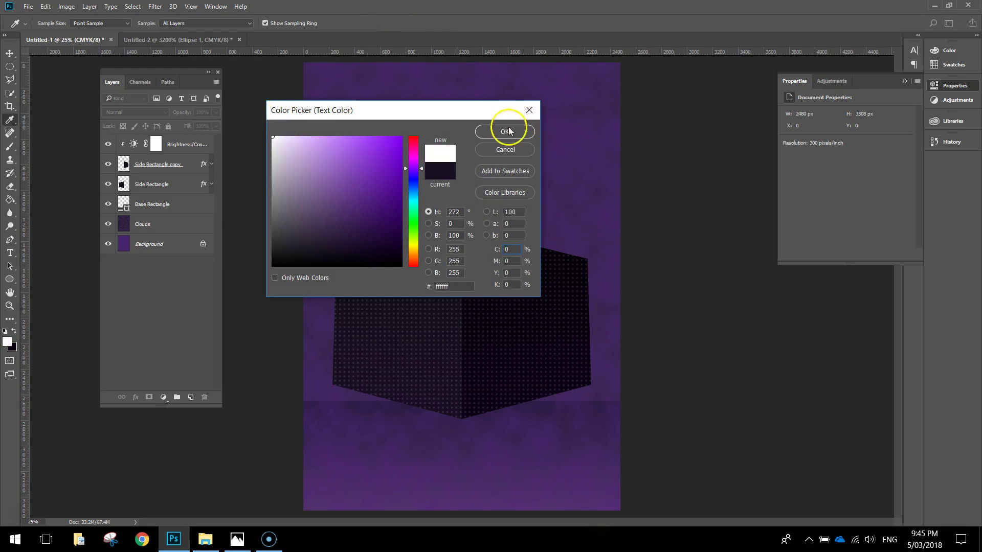
{"action": "left_click", "coordinate": [508, 131]}
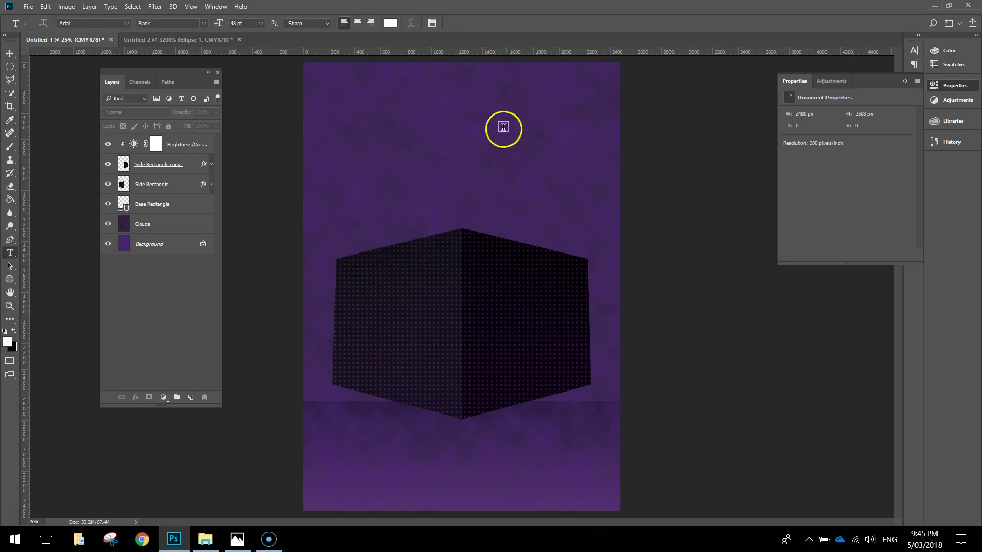
{"action": "left_click", "coordinate": [126, 23]}
{"action": "left_click", "coordinate": [126, 23]}
{"action": "left_click", "coordinate": [203, 23]}
{"action": "left_click", "coordinate": [203, 24]}
{"action": "left_click", "coordinate": [237, 25]}
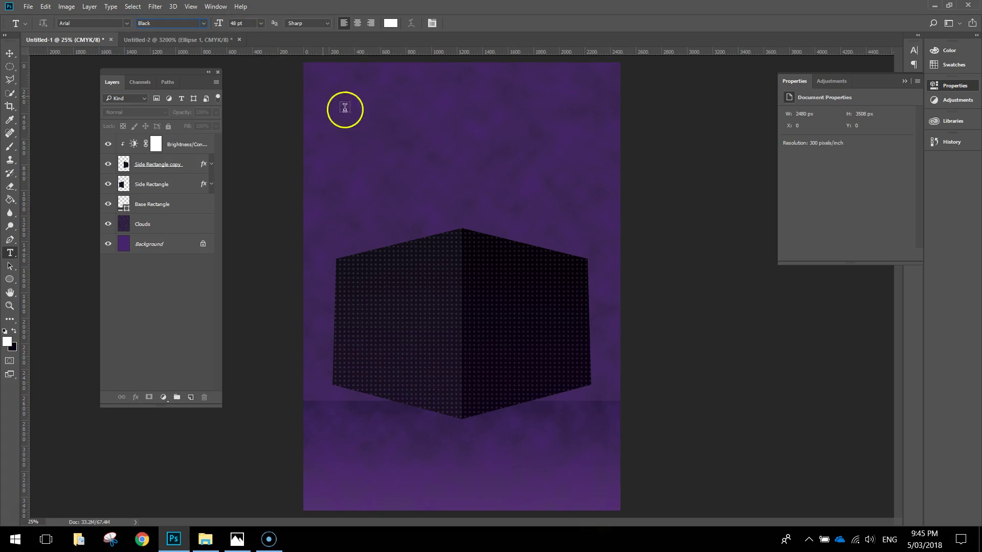
- Add the two-line text "ALISON WONDERLAND" above the box and move it onto the box's right face
{"action": "left_click", "coordinate": [336, 161]}
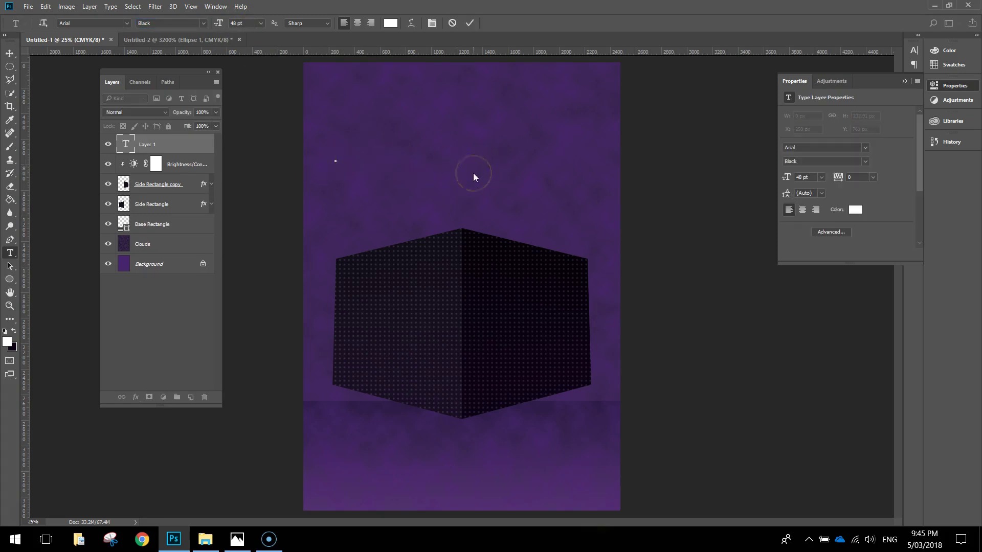
{"action": "type", "text": "ALISON"}
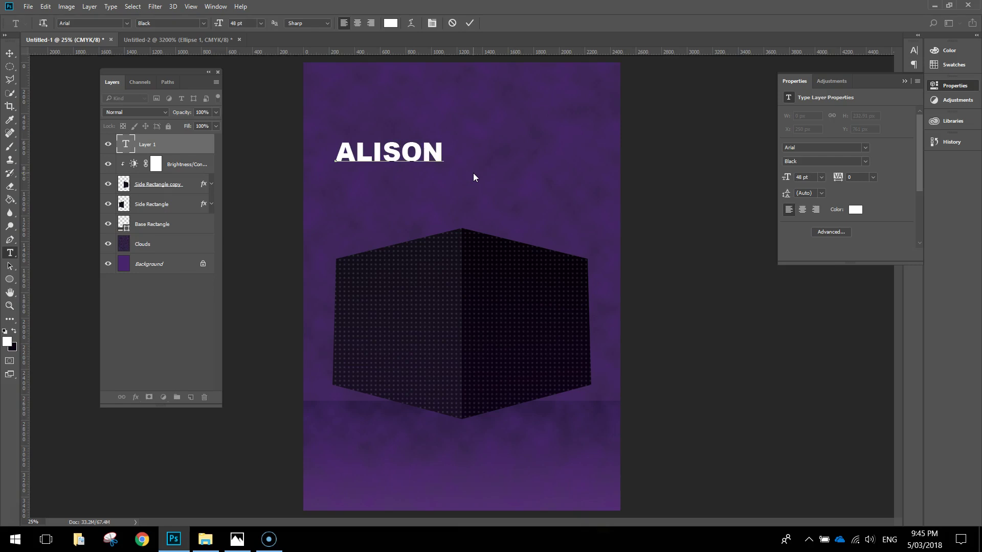
{"action": "key", "text": "Return"}
{"action": "type", "text": "WONE"}
{"action": "key", "text": "BackSpace"}
{"action": "type", "text": "DERLAMD"}
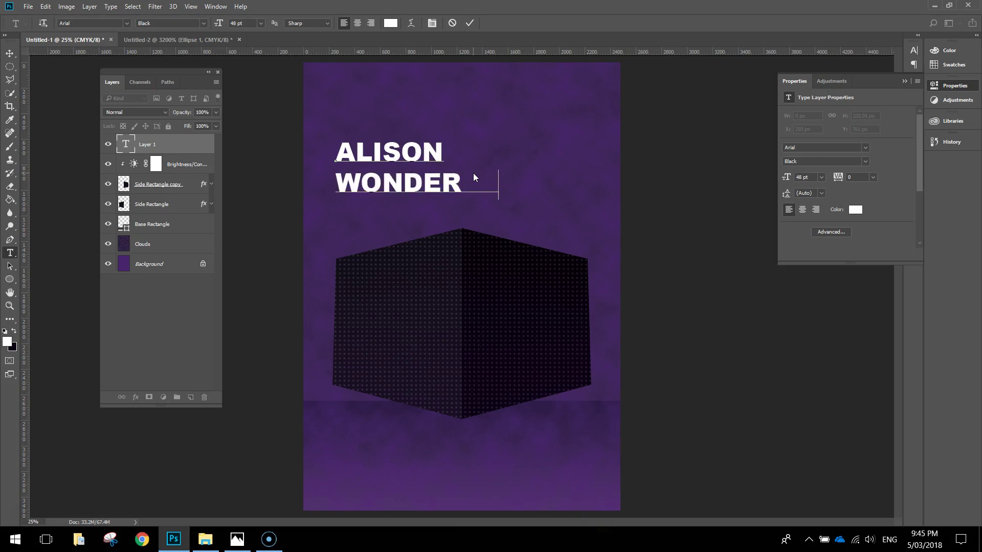
{"action": "key", "text": "BackSpace"}
{"action": "key", "text": "BackSpace"}
{"action": "type", "text": "ND"}
{"action": "left_click", "coordinate": [483, 174]}
{"action": "left_click", "coordinate": [129, 125]}
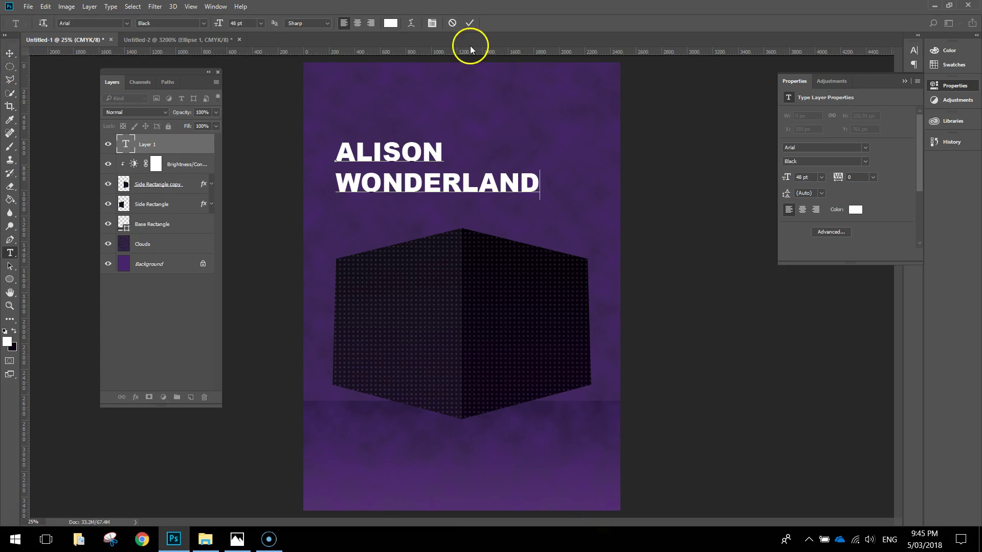
{"action": "left_click", "coordinate": [469, 24]}
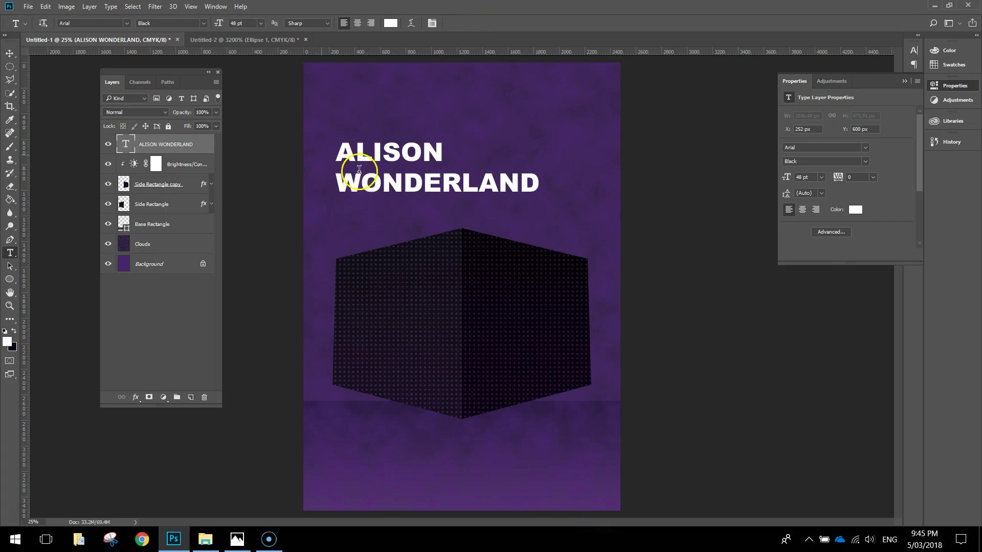
{"action": "left_click", "coordinate": [10, 53]}
{"action": "left_click_drag", "start_coordinate": [393, 176], "coordinate": [521, 306]}
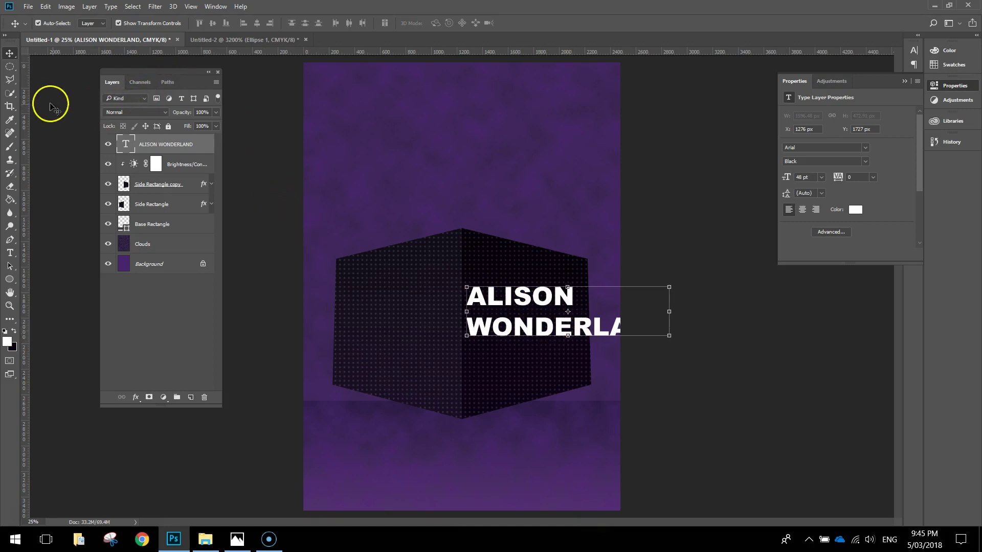
- Add the two-line text "ROYAL HOTEL" above the box and move it onto the box's left face
{"action": "left_click", "coordinate": [10, 253]}
{"action": "left_click", "coordinate": [364, 138]}
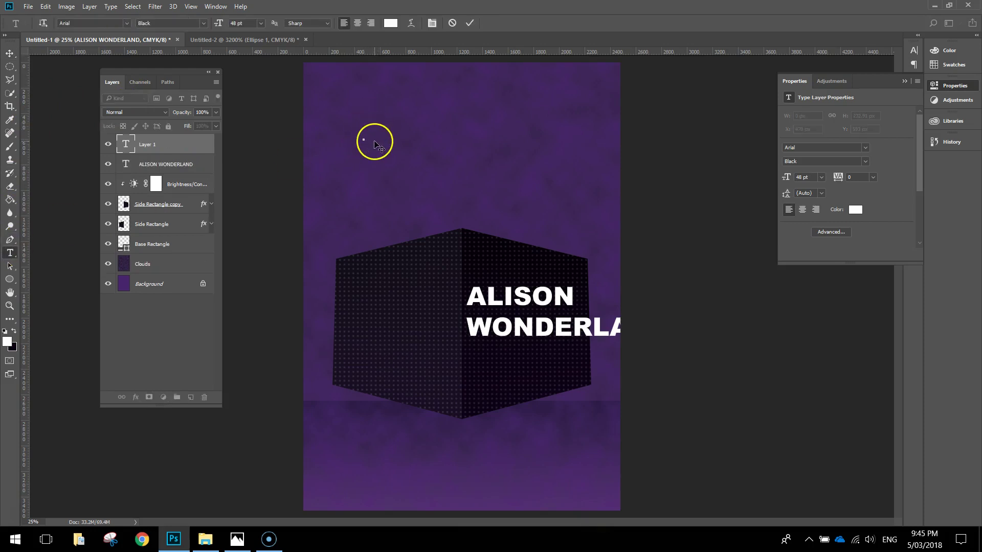
{"action": "type", "text": "rOY"}
{"action": "key", "text": "BackSpace"}
{"action": "key", "text": "BackSpace"}
{"action": "type", "text": "OYAL H"}
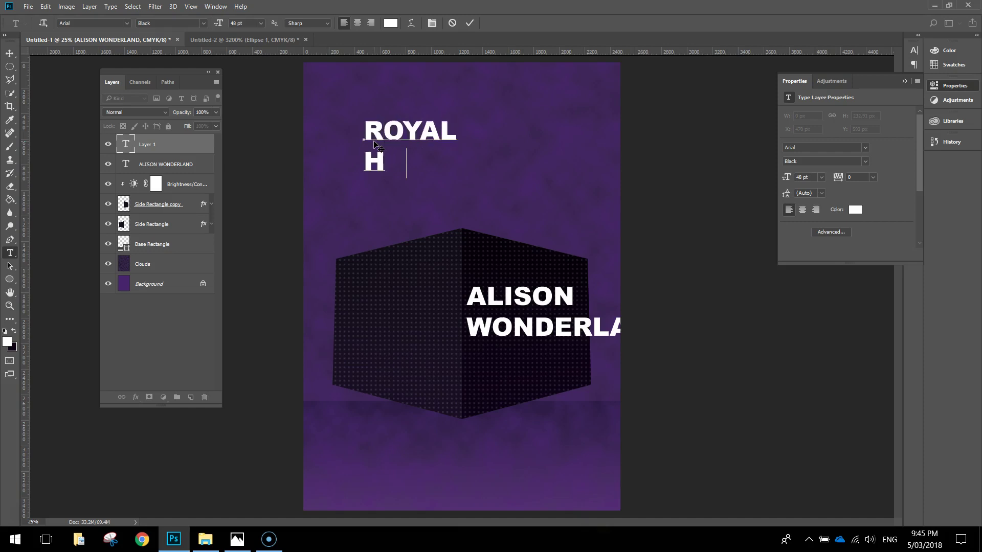
{"action": "type", "text": "OTEL"}
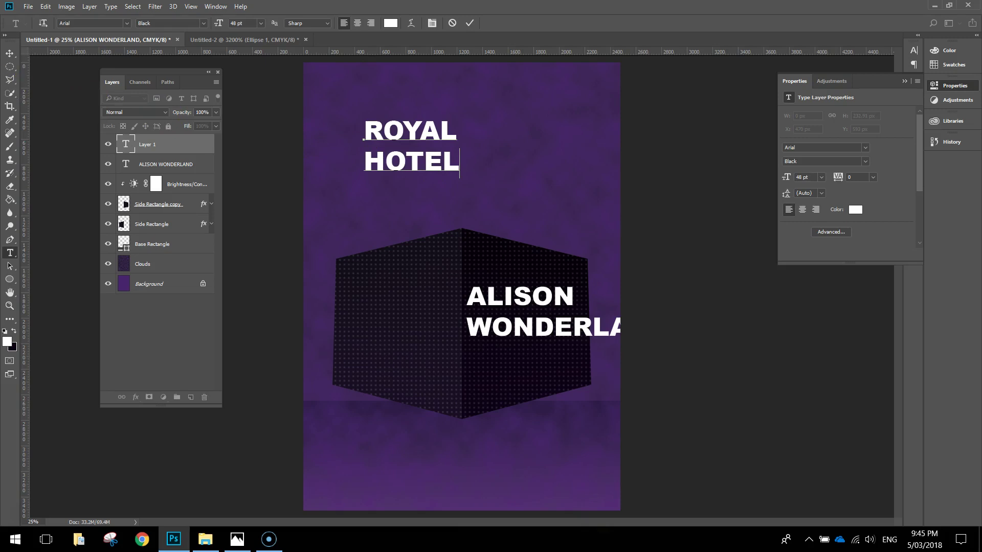
{"action": "left_click", "coordinate": [9, 53]}
{"action": "left_click_drag", "start_coordinate": [392, 162], "coordinate": [377, 335]}
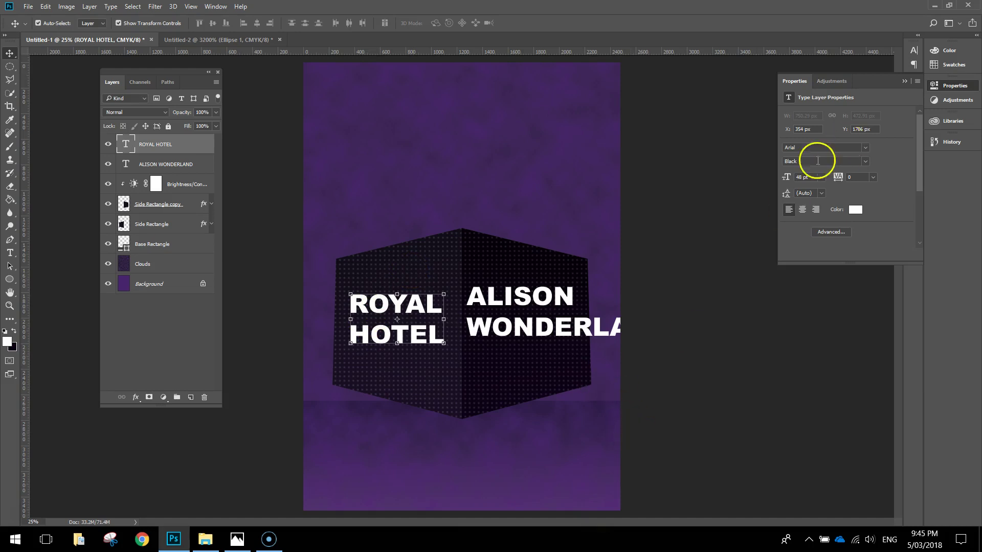
- Move the Layers panel beside the page, collapse the Properties panel, and rasterize the ROYAL HOTEL and ALISON WONDERLAND text layers
{"action": "left_click_drag", "start_coordinate": [121, 74], "coordinate": [801, 76]}
{"action": "left_click", "coordinate": [955, 85]}
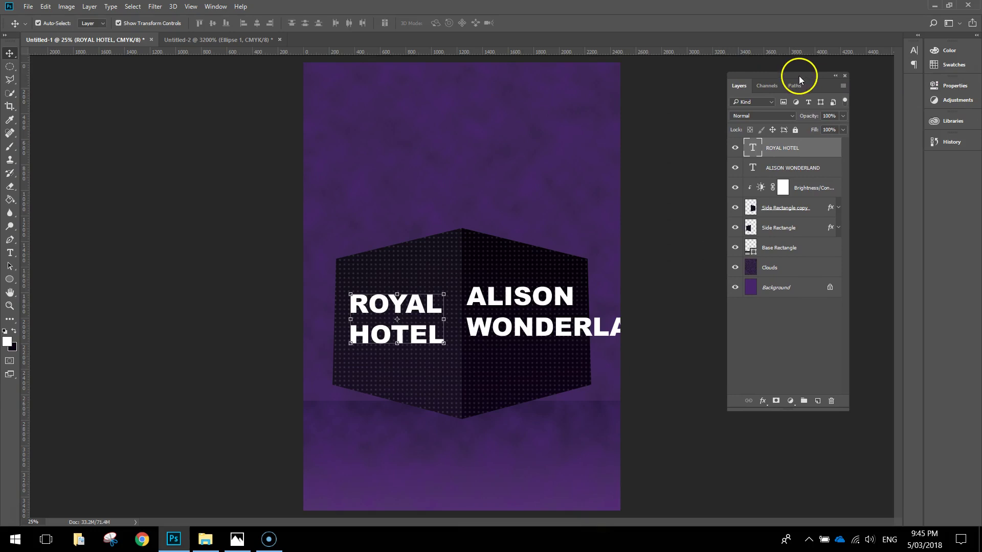
{"action": "left_click", "coordinate": [824, 172], "text": "shift"}
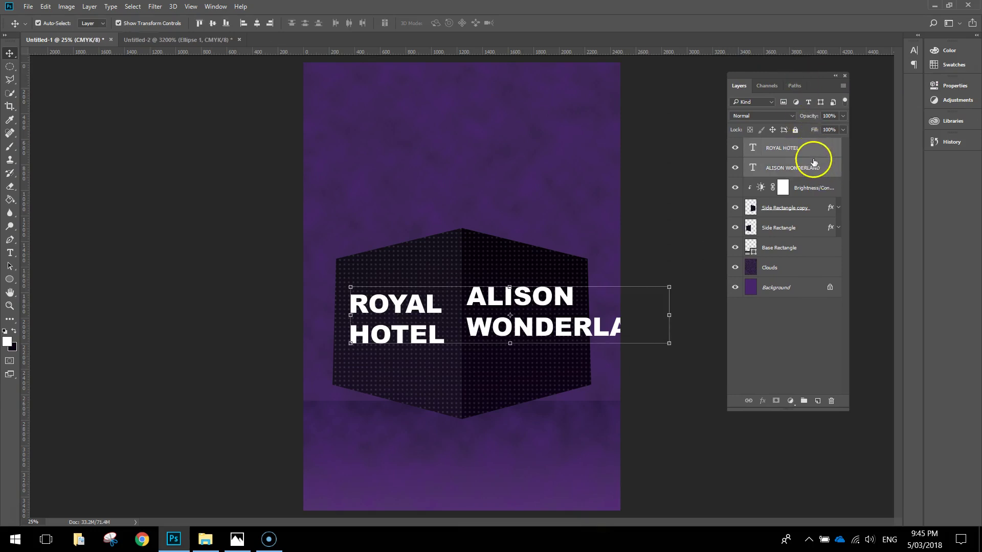
{"action": "left_click", "coordinate": [830, 169]}
{"action": "left_click", "coordinate": [824, 149]}
{"action": "right_click", "coordinate": [824, 148]}
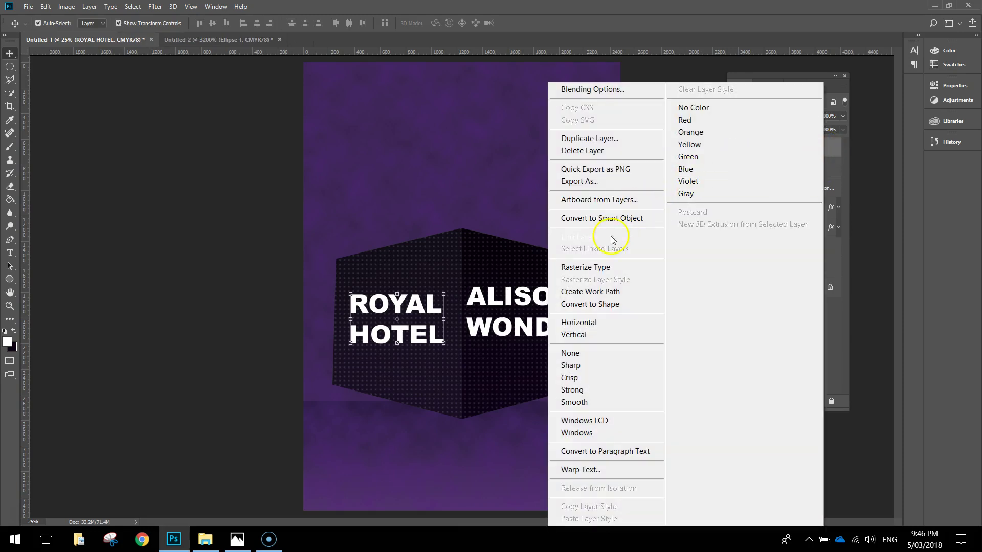
{"action": "left_click", "coordinate": [588, 270]}
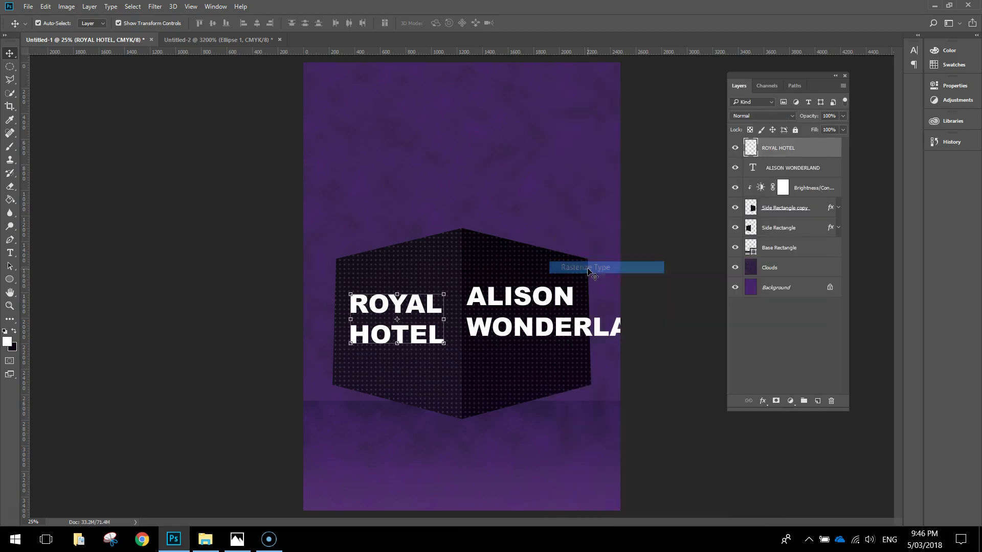
{"action": "left_click", "coordinate": [833, 171]}
{"action": "right_click", "coordinate": [832, 173]}
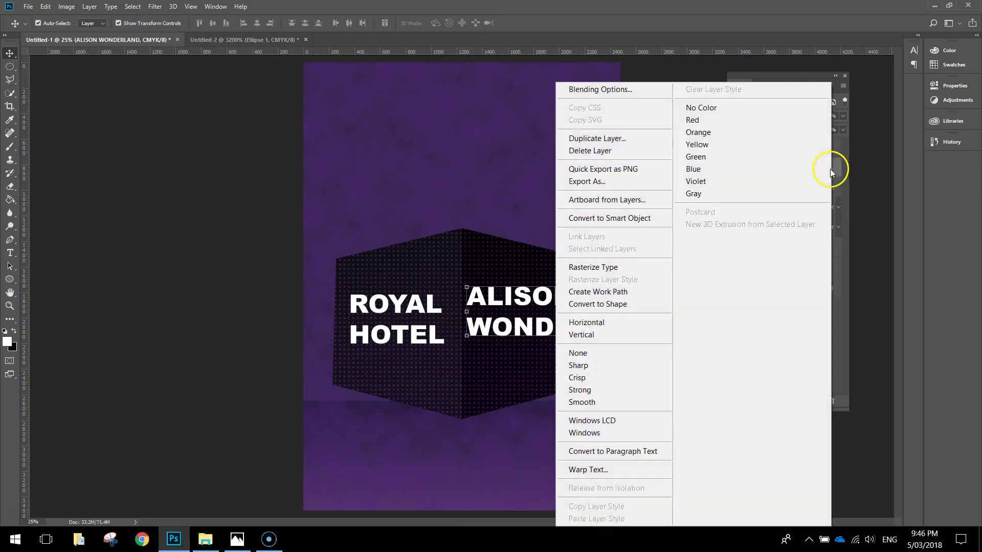
{"action": "left_click", "coordinate": [636, 264]}
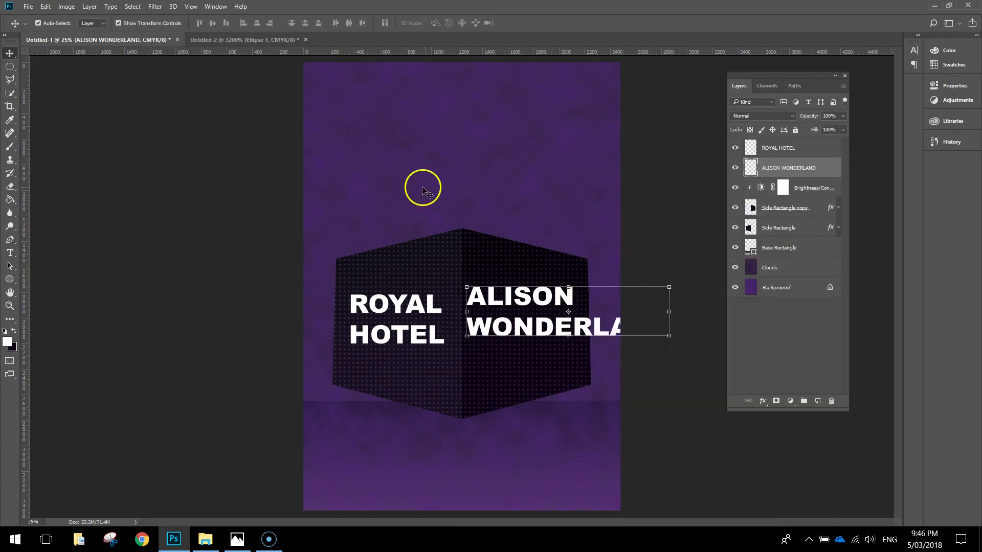
- Distort the ALISON WONDERLAND text corner by corner to fill the box's right face in perspective, and apply the transform
{"action": "left_click", "coordinate": [46, 7]}
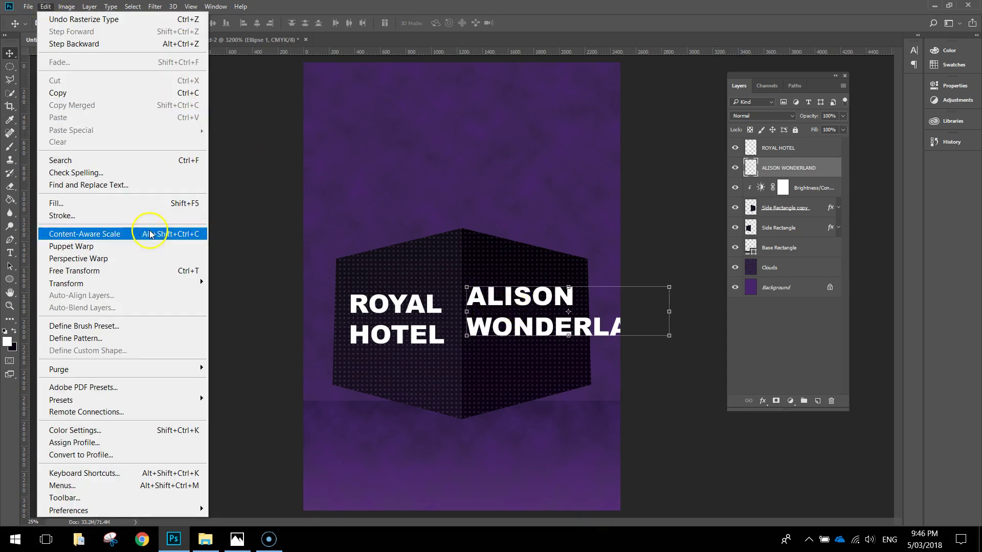
{"action": "mouse_move", "coordinate": [110, 283]}
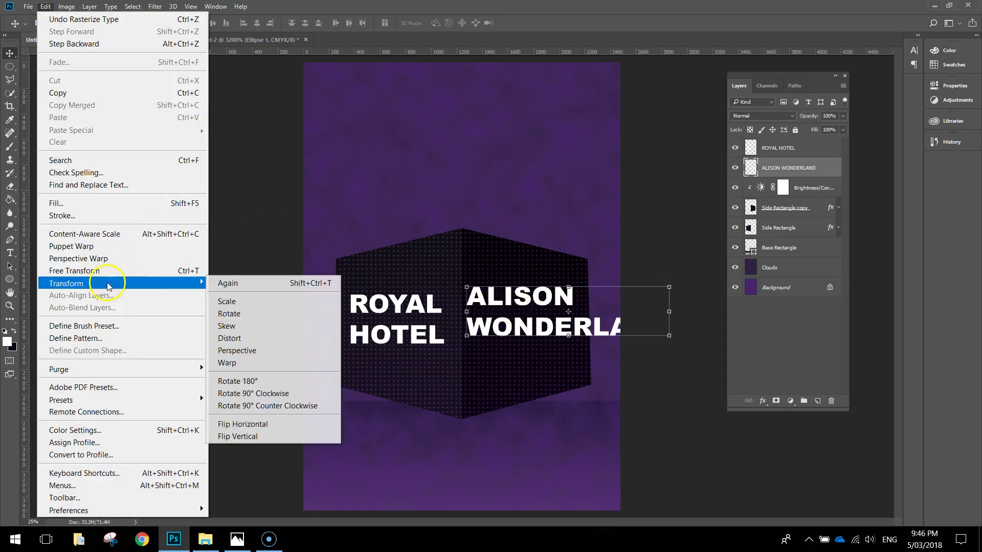
{"action": "left_click", "coordinate": [247, 338]}
{"action": "left_click_drag", "start_coordinate": [467, 289], "coordinate": [467, 241]}
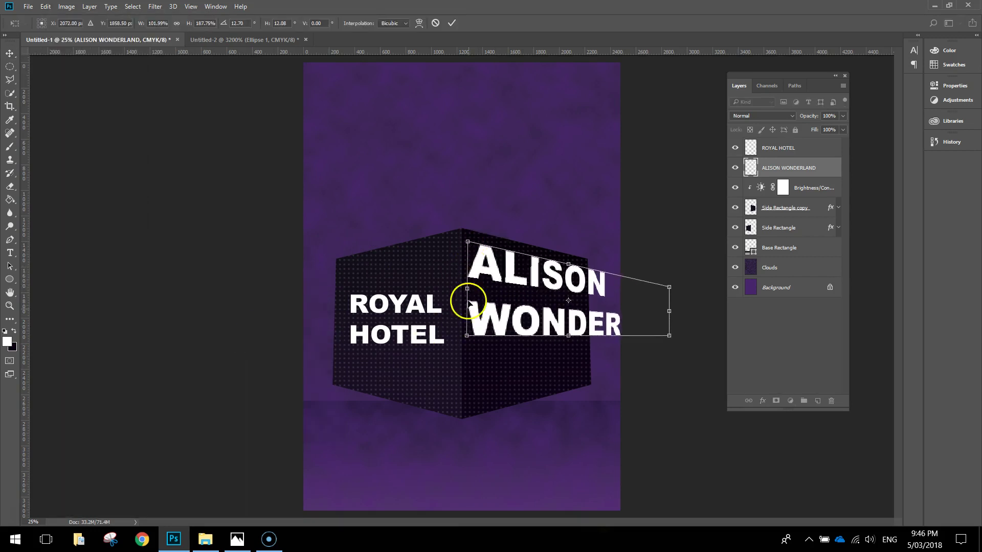
{"action": "left_click_drag", "start_coordinate": [467, 336], "coordinate": [470, 400]}
{"action": "left_click_drag", "start_coordinate": [671, 336], "coordinate": [586, 369]}
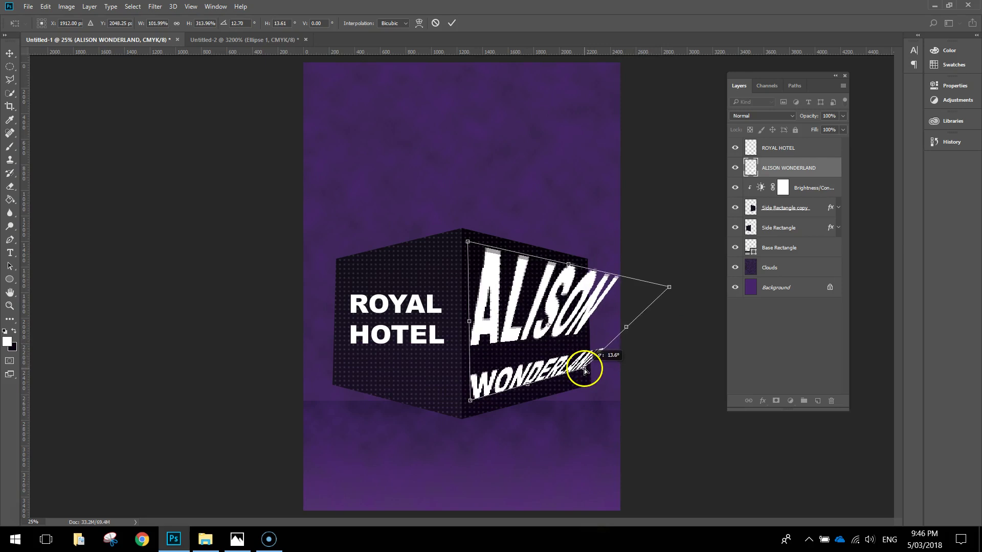
{"action": "left_click_drag", "start_coordinate": [668, 286], "coordinate": [584, 269]}
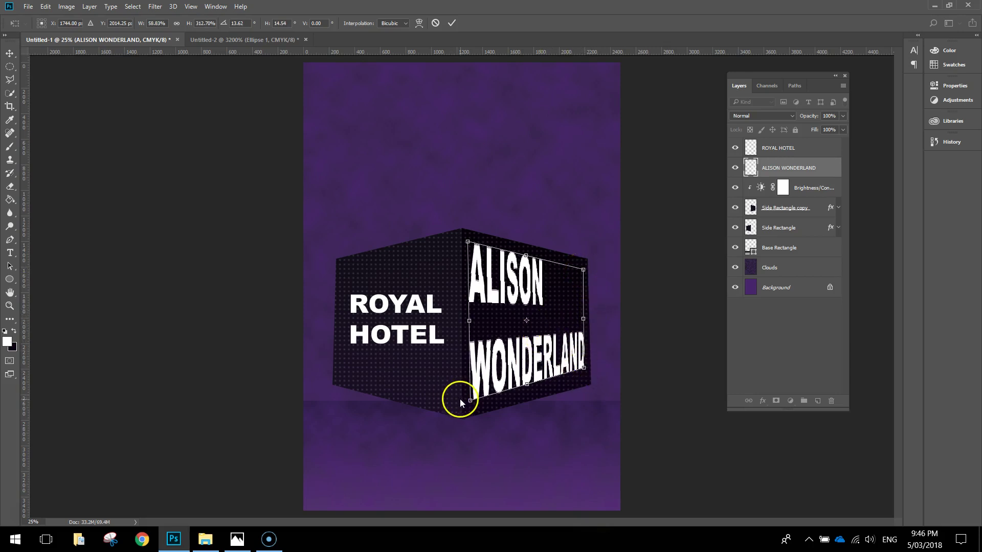
{"action": "left_click_drag", "start_coordinate": [469, 402], "coordinate": [471, 407]}
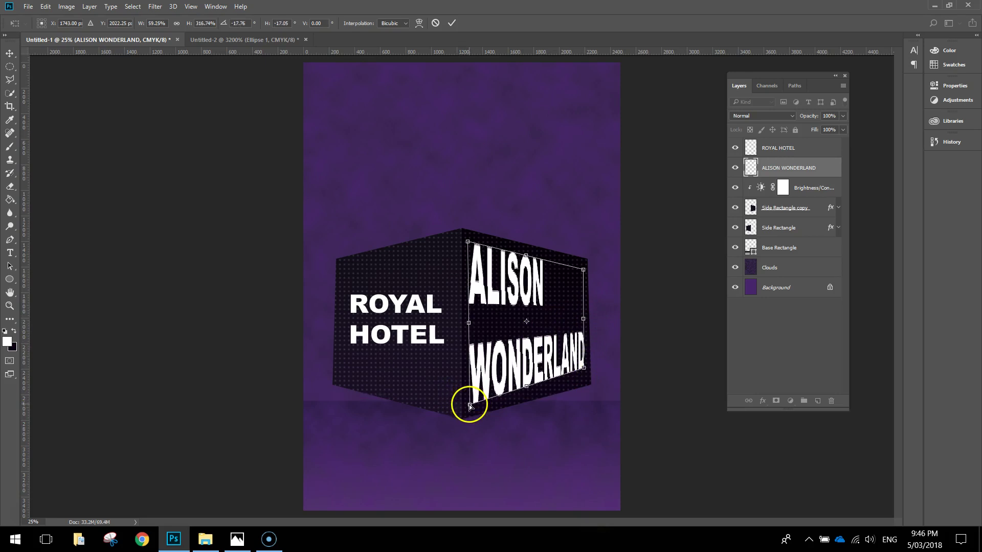
{"action": "left_click", "coordinate": [452, 22]}
{"action": "left_click", "coordinate": [665, 346]}
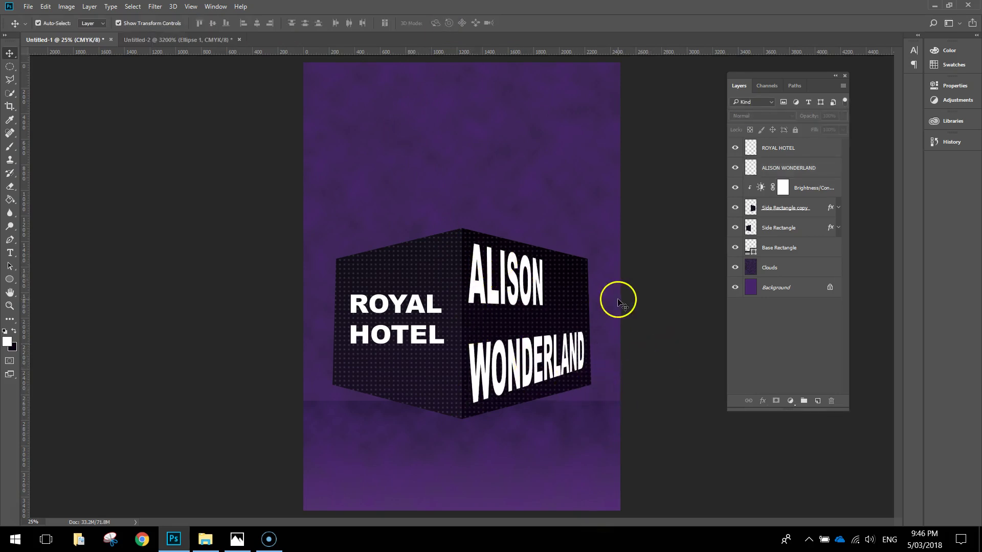
{"action": "left_click", "coordinate": [401, 307]}
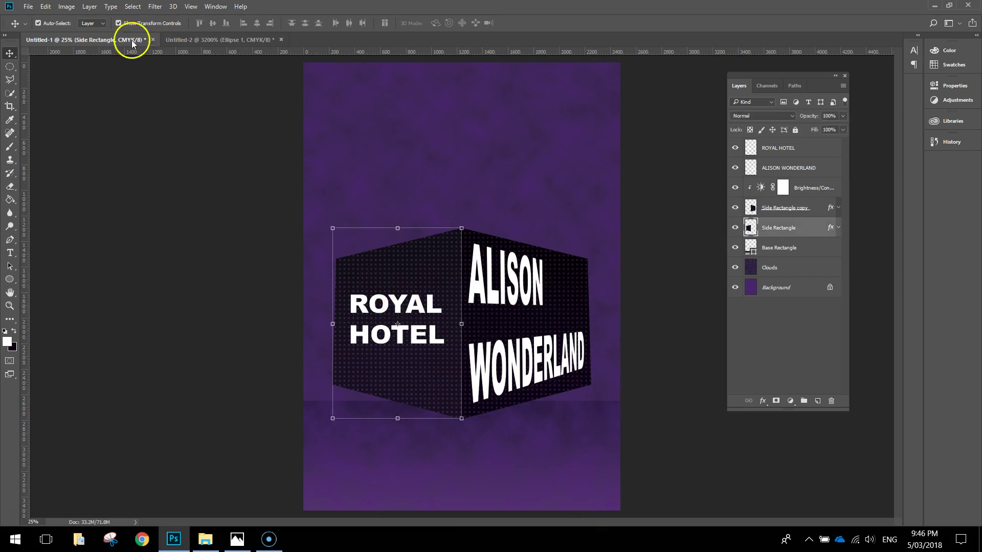
{"action": "left_click", "coordinate": [46, 6]}
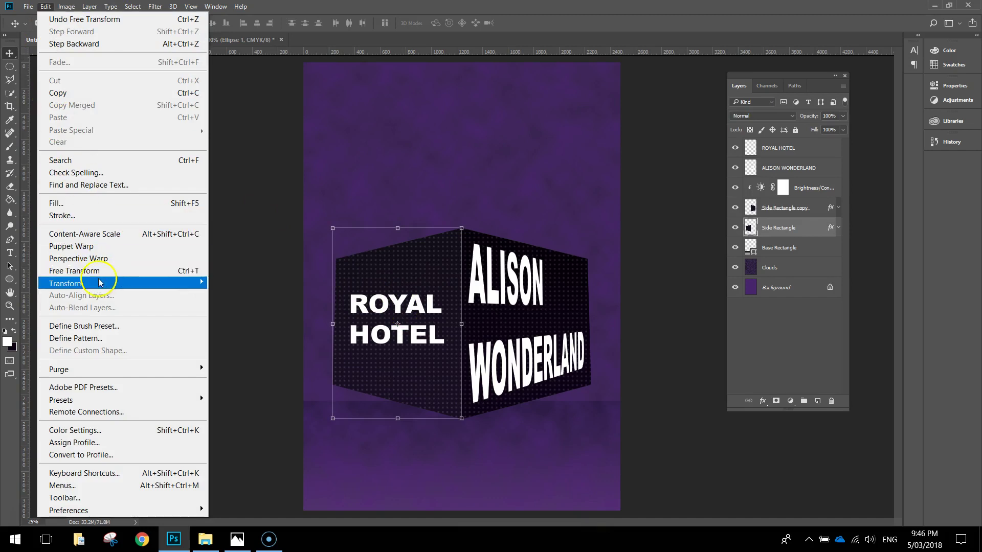
{"action": "mouse_move", "coordinate": [101, 288]}
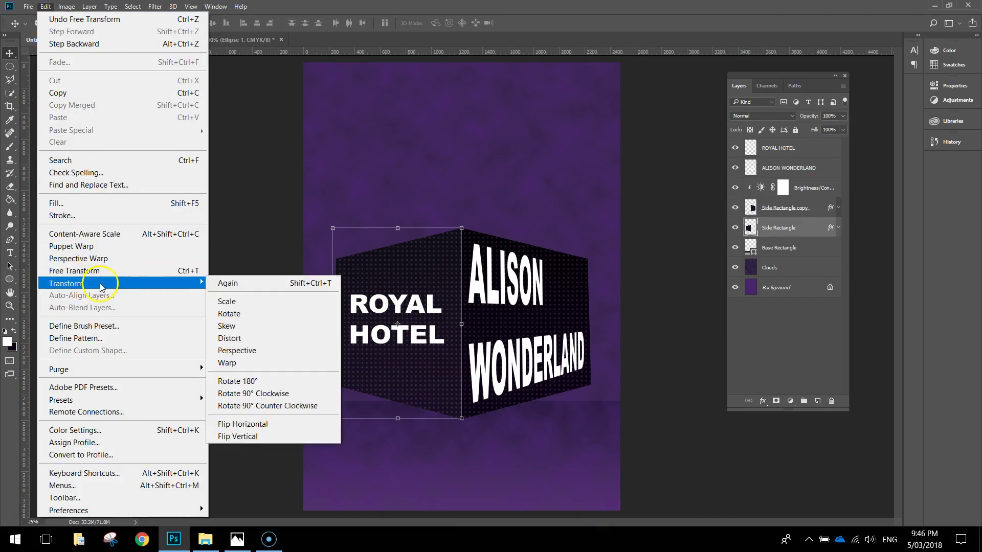
{"action": "left_click", "coordinate": [248, 338]}
{"action": "left_click_drag", "start_coordinate": [461, 228], "coordinate": [455, 174]}
{"action": "key", "text": "ctrl+z"}
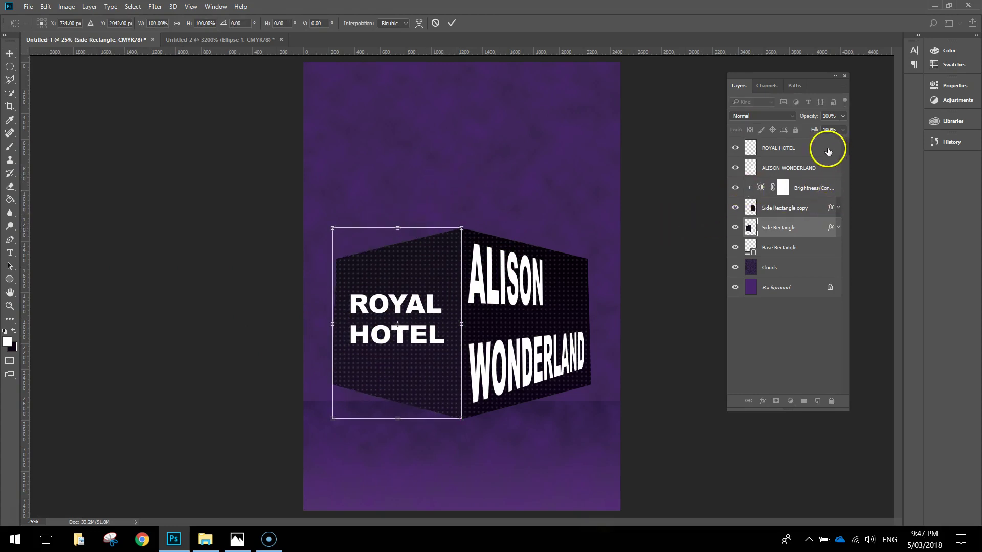
{"action": "left_click", "coordinate": [435, 23]}
- Distort the ROYAL HOTEL text corner by corner to fill the box's left face in perspective, and apply the transform
{"action": "left_click", "coordinate": [782, 147]}
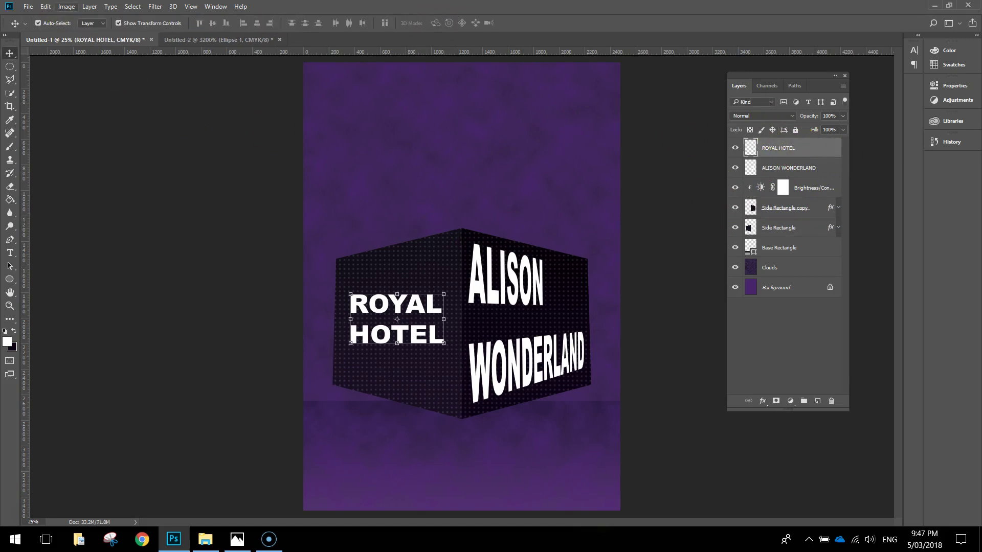
{"action": "left_click", "coordinate": [45, 6]}
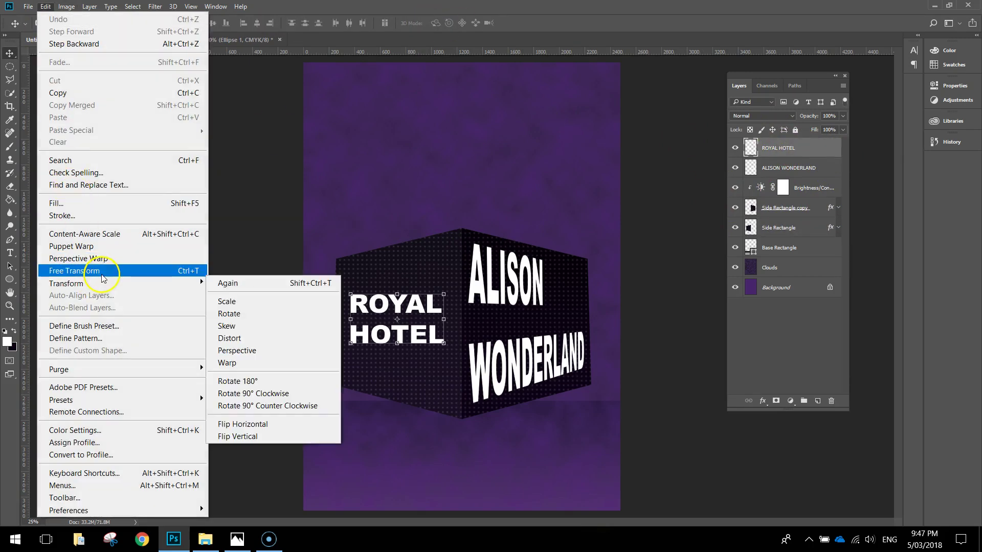
{"action": "mouse_move", "coordinate": [105, 283]}
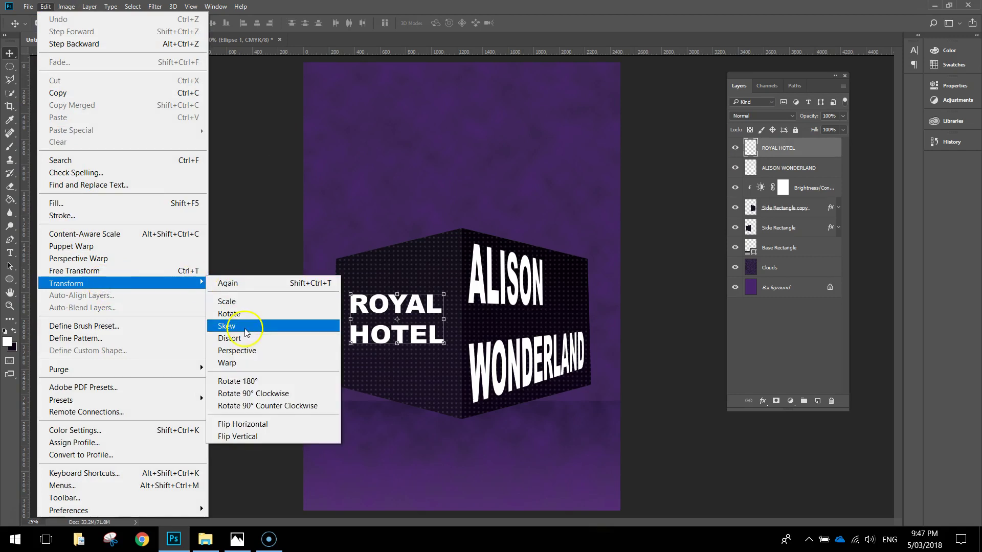
{"action": "left_click", "coordinate": [229, 338]}
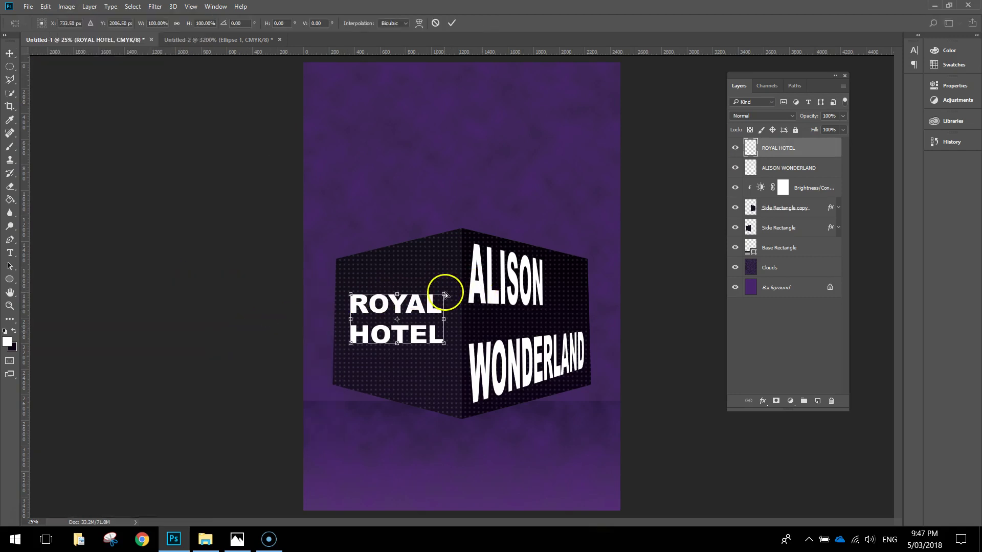
{"action": "left_click_drag", "start_coordinate": [443, 293], "coordinate": [456, 238]}
{"action": "left_click_drag", "start_coordinate": [351, 295], "coordinate": [343, 265]}
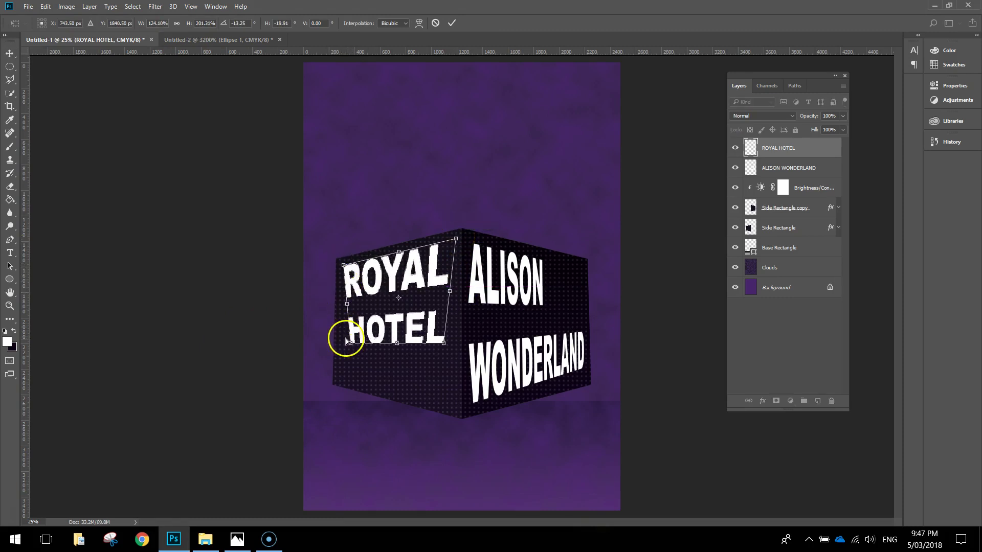
{"action": "left_click_drag", "start_coordinate": [350, 343], "coordinate": [342, 377]}
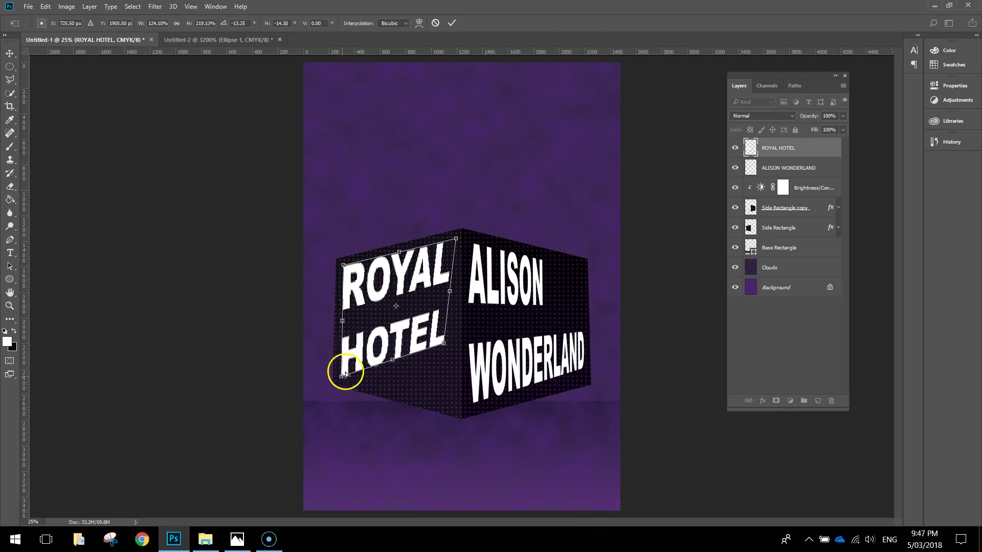
{"action": "left_click_drag", "start_coordinate": [444, 343], "coordinate": [455, 405]}
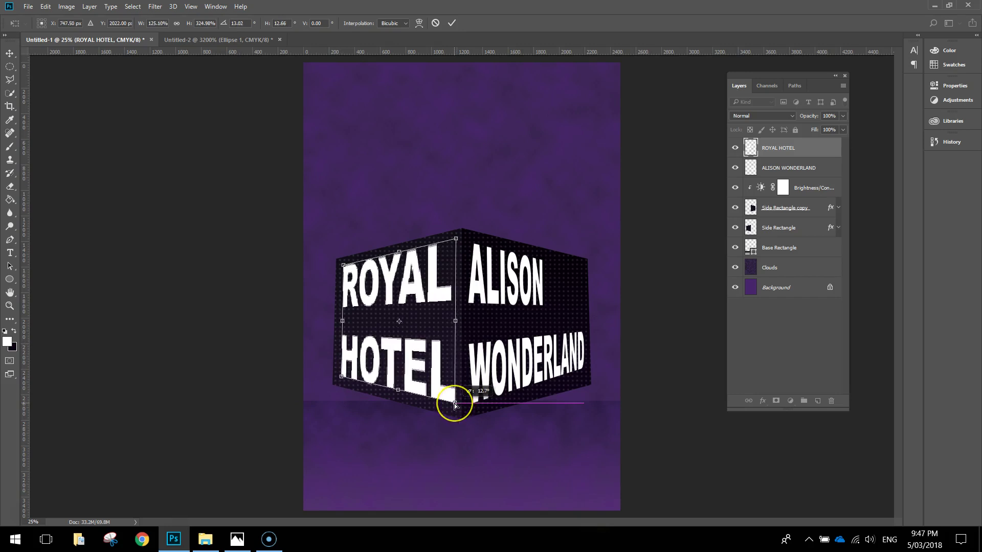
{"action": "mouse_move", "coordinate": [456, 239]}
{"action": "left_mouse_down"}
{"action": "mouse_move", "coordinate": [464, 241]}
{"action": "mouse_move", "coordinate": [451, 232]}
{"action": "mouse_move", "coordinate": [458, 246]}
{"action": "left_mouse_up"}
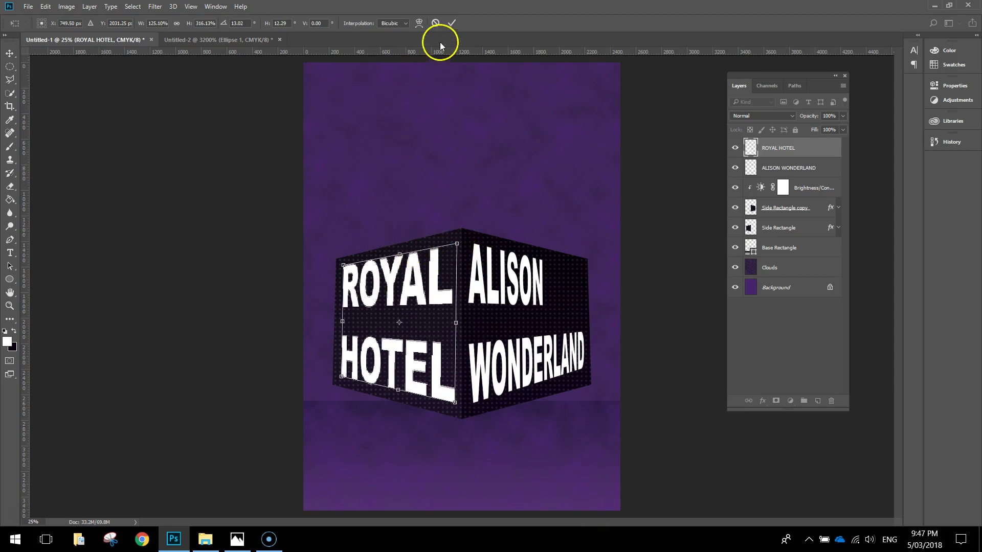
{"action": "left_click", "coordinate": [452, 24]}
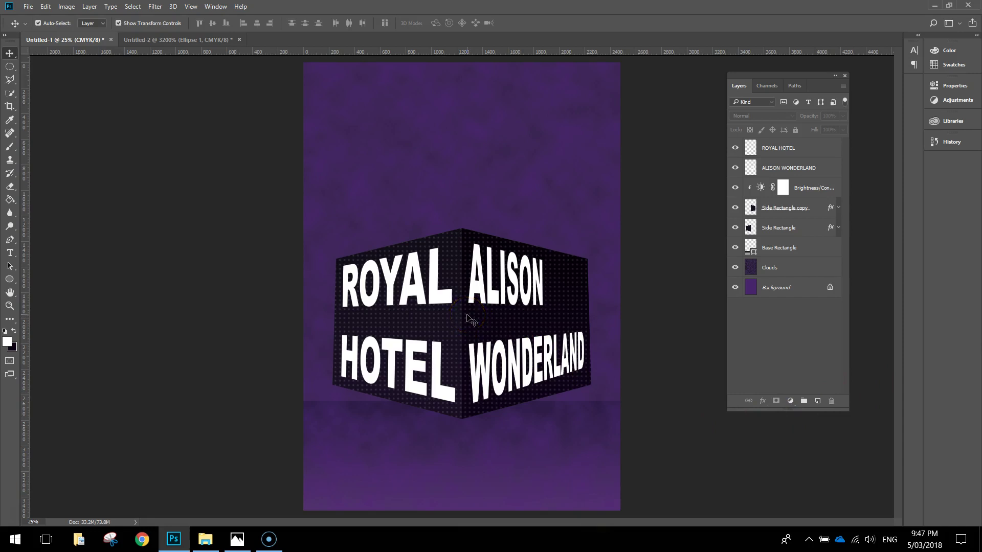
- Hide both text layers and define the visible poster with the dotted box as a pattern named "Text Dots"
{"action": "left_click", "coordinate": [735, 148]}
{"action": "left_click", "coordinate": [735, 168]}
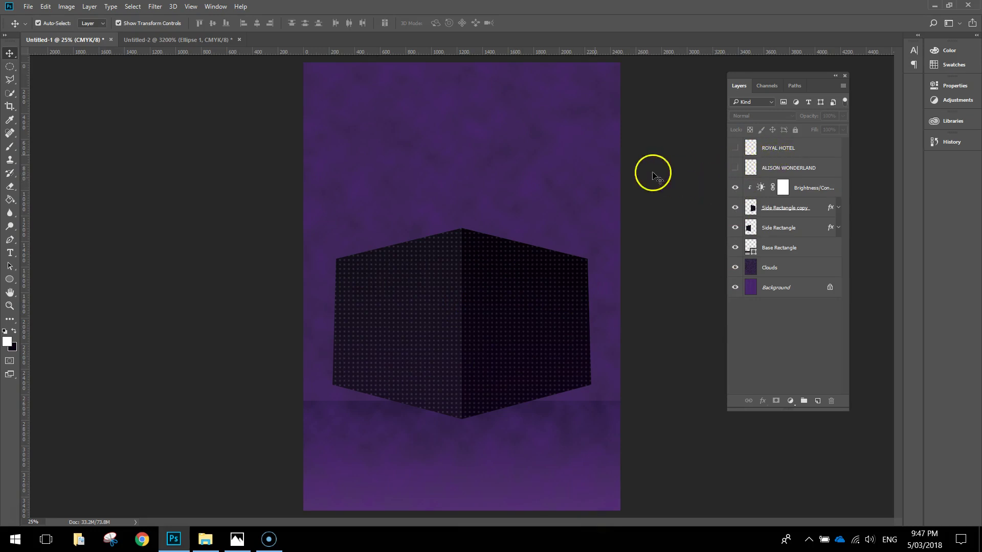
{"action": "left_click", "coordinate": [46, 6]}
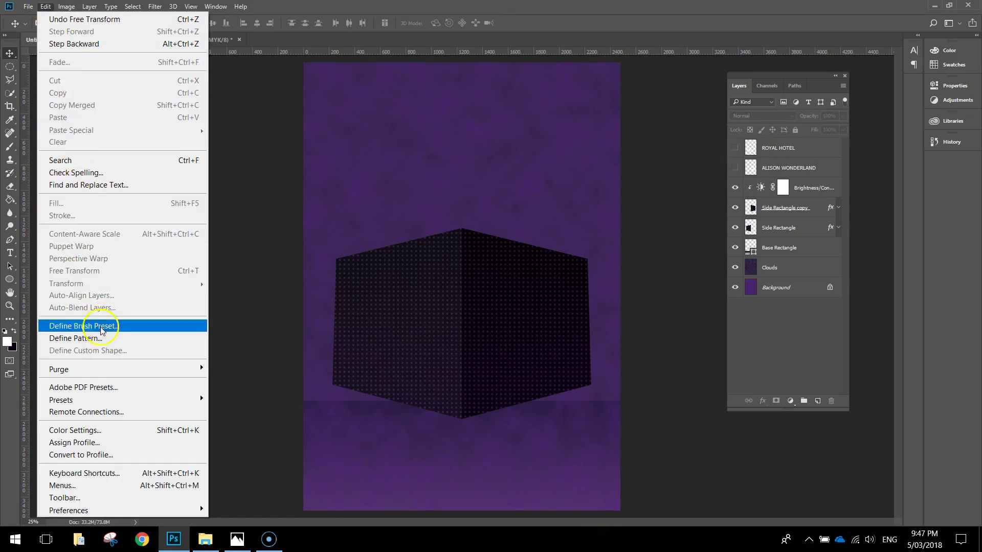
{"action": "left_click", "coordinate": [105, 340]}
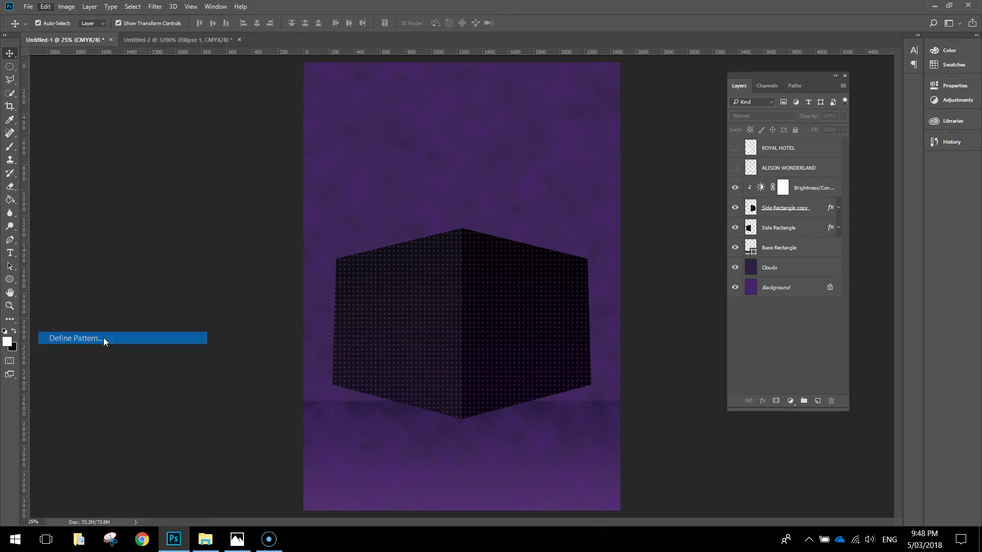
{"action": "type", "text": "tEX"}
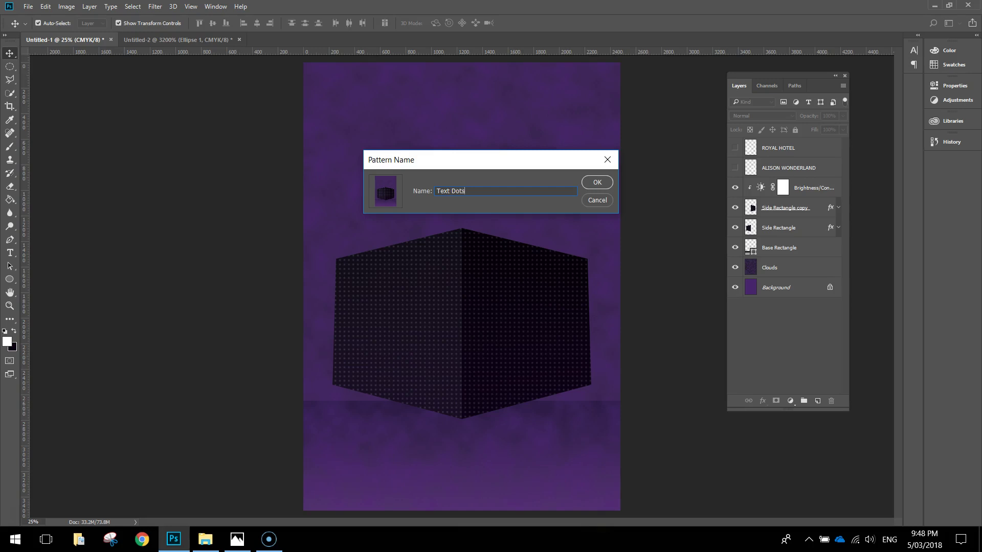
{"action": "left_click", "coordinate": [599, 183]}
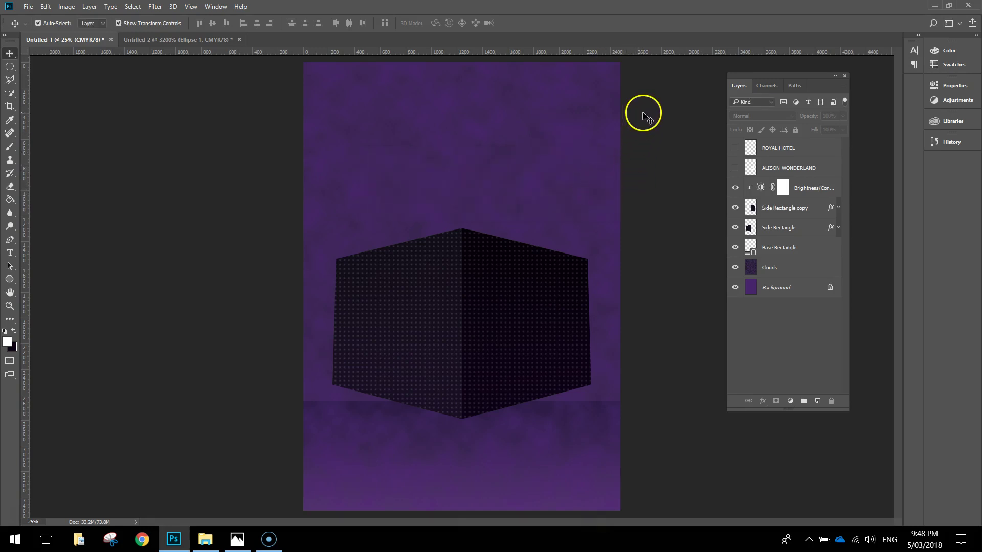
- Show the ROYAL HOTEL layer and reduce its fill to 0%
{"action": "left_click", "coordinate": [819, 145]}
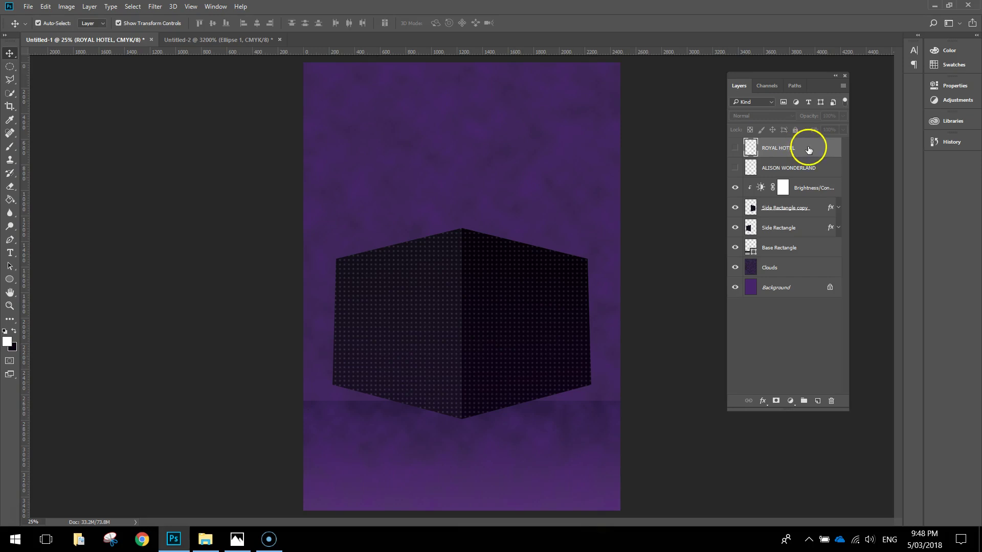
{"action": "left_click", "coordinate": [736, 148]}
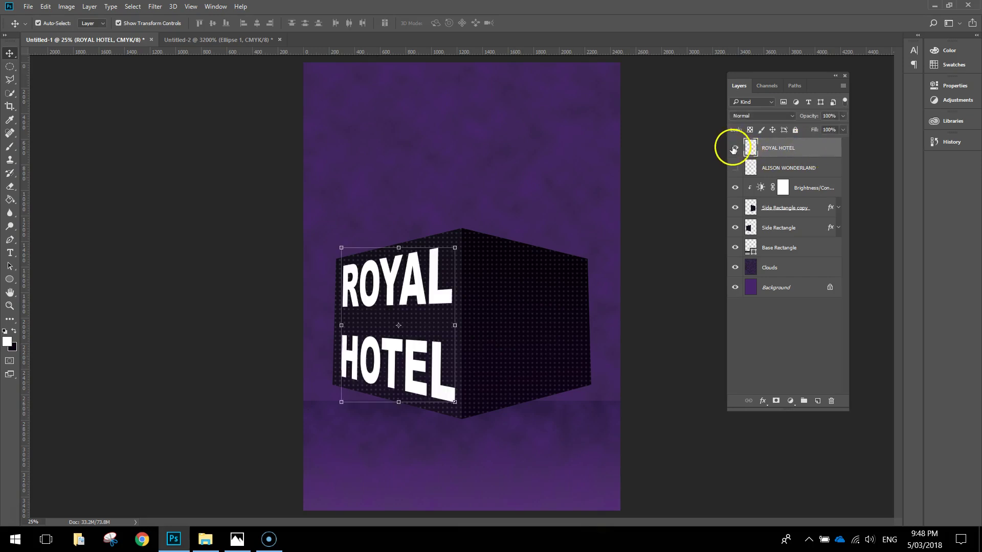
{"action": "left_click", "coordinate": [843, 130]}
{"action": "left_click_drag", "start_coordinate": [840, 143], "coordinate": [742, 144]}
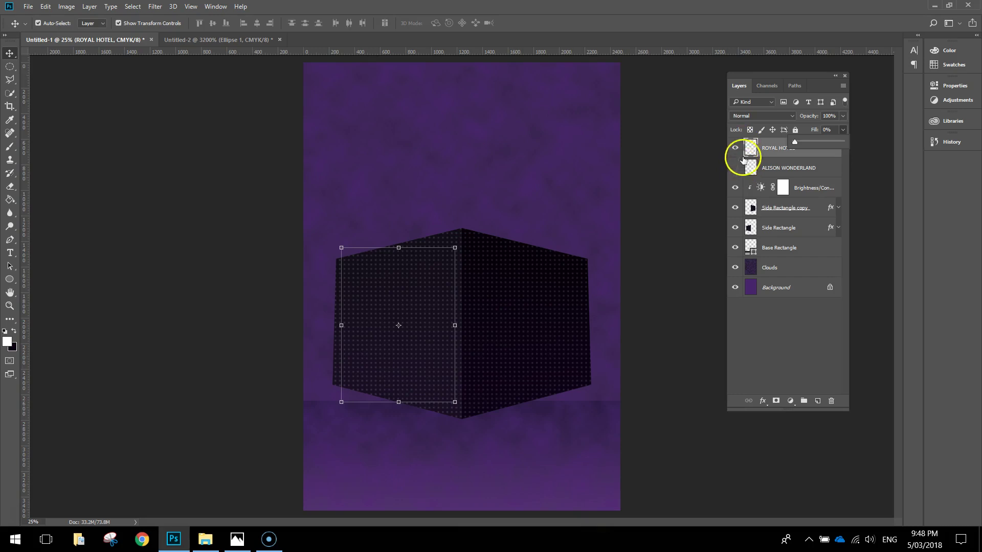
{"action": "left_click", "coordinate": [822, 154]}
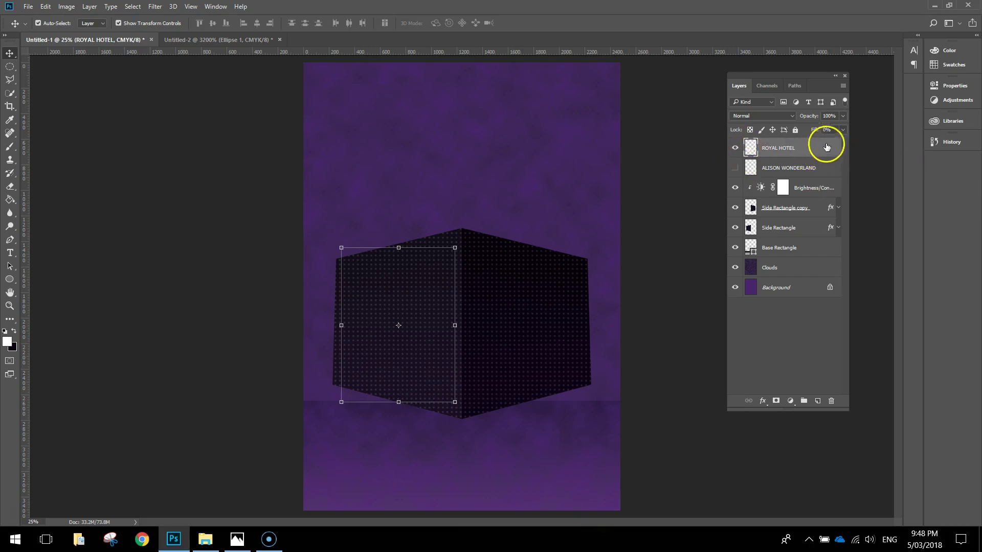
- Add a Pattern Overlay to the ROYAL HOTEL layer with Linear Dodge (Add) blending at 100% opacity
{"action": "double_click", "coordinate": [825, 150]}
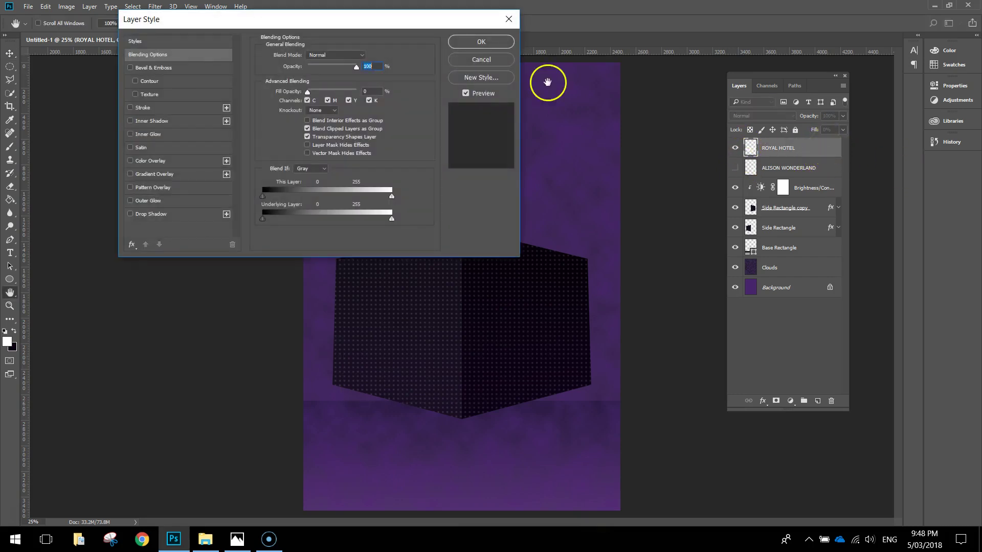
{"action": "left_click_drag", "start_coordinate": [411, 30], "coordinate": [474, 79]}
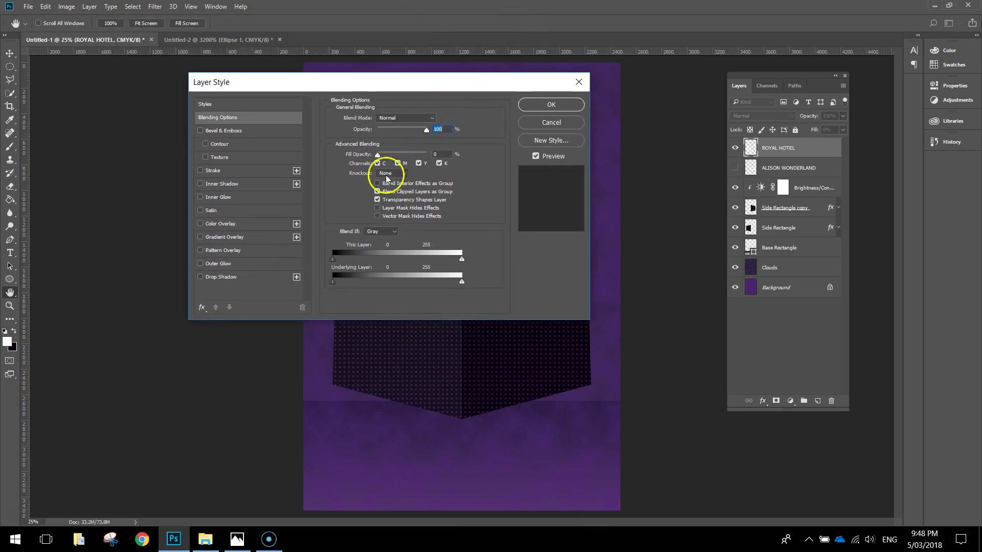
{"action": "left_click", "coordinate": [237, 250]}
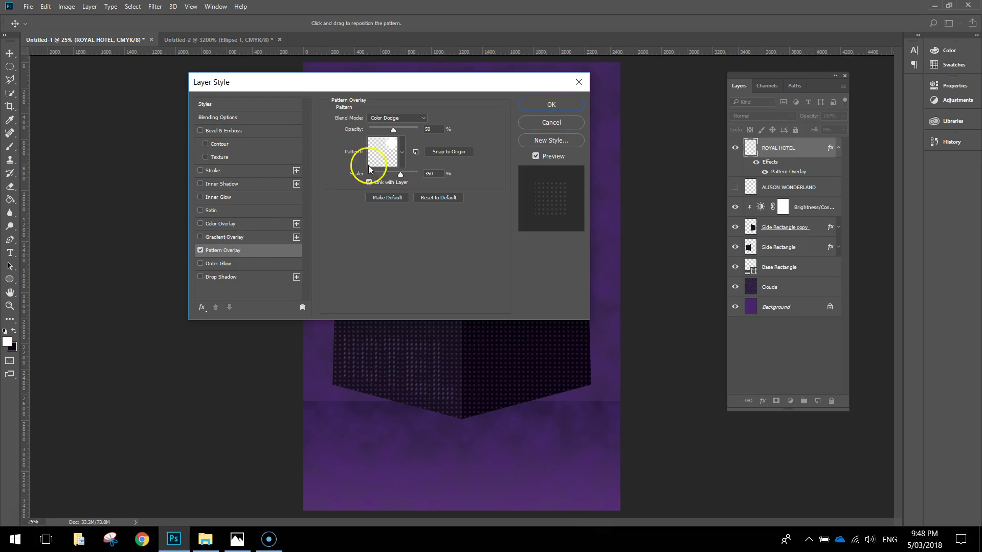
{"action": "left_click", "coordinate": [421, 117]}
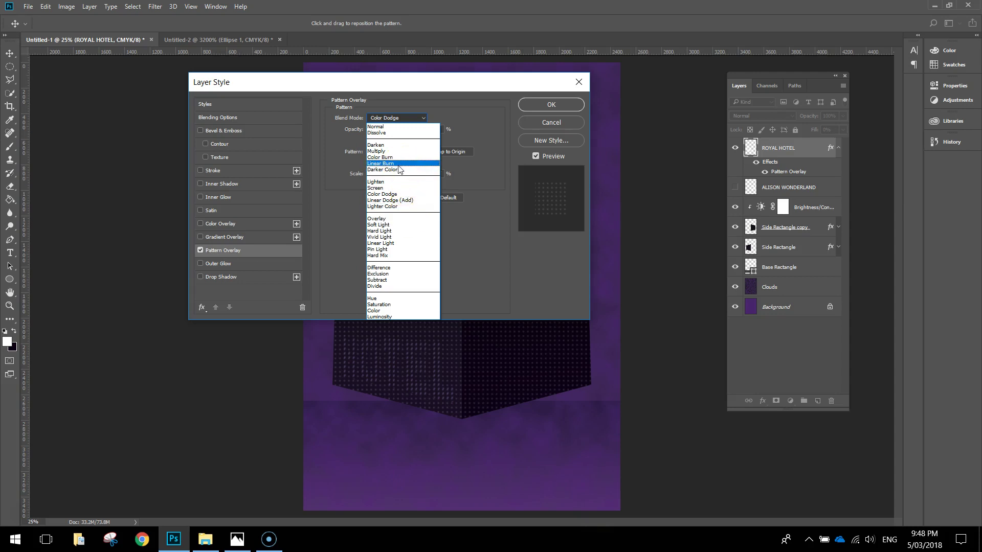
{"action": "left_click", "coordinate": [401, 201]}
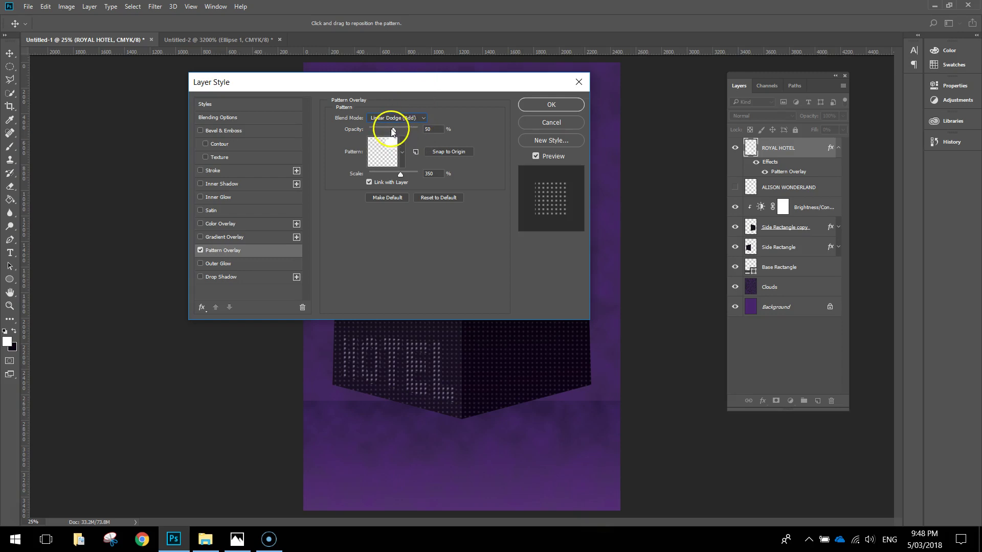
{"action": "left_click_drag", "start_coordinate": [492, 83], "coordinate": [309, 11]}
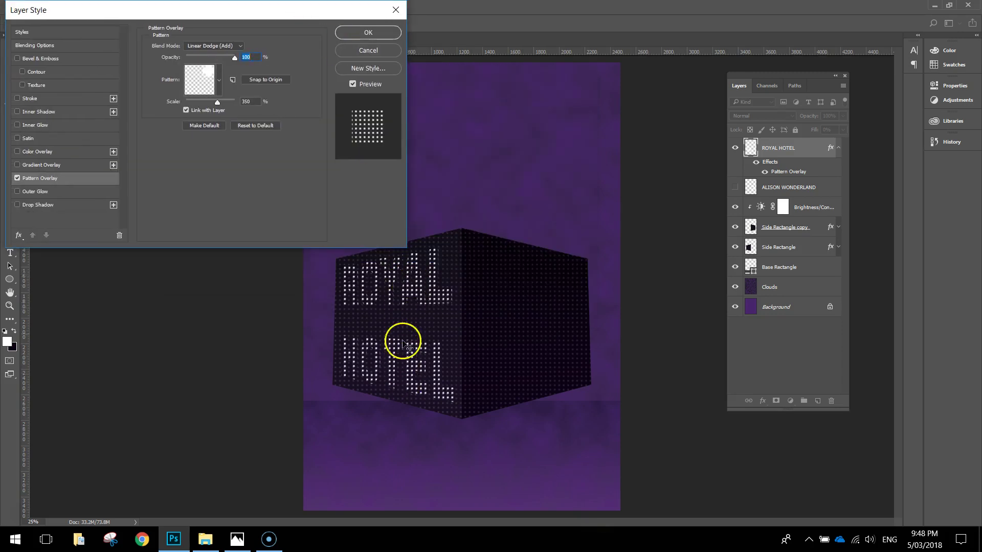
- Use the purple poster pattern with the dotted box for ROYAL HOTEL's overlay at 200% scale, and apply the layer style
{"action": "left_click", "coordinate": [219, 79]}
{"action": "left_click", "coordinate": [218, 145]}
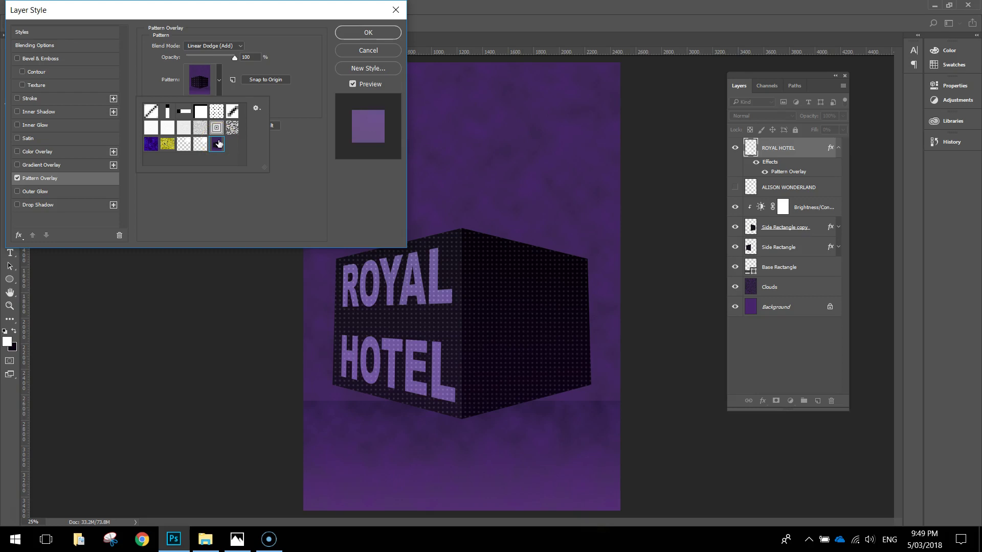
{"action": "left_click", "coordinate": [300, 85]}
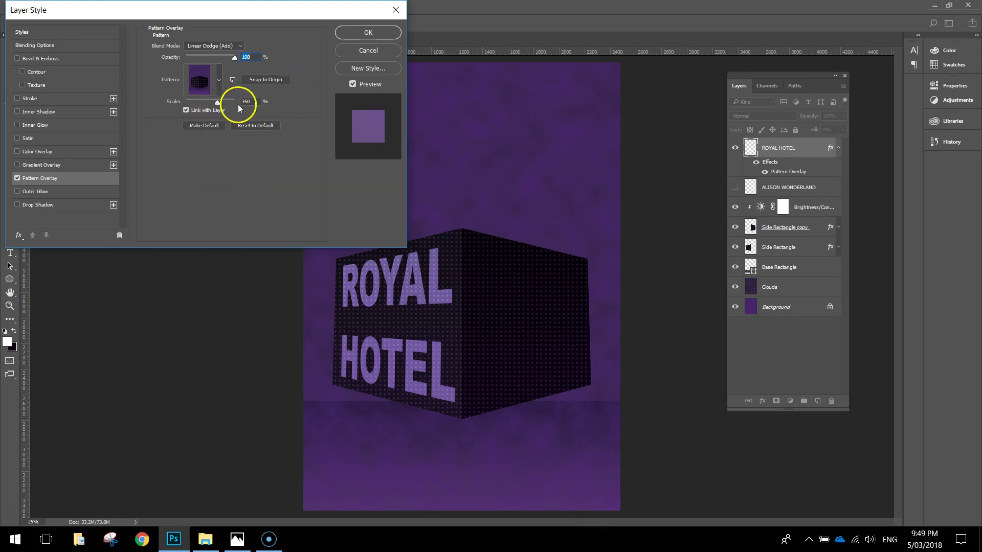
{"action": "mouse_move", "coordinate": [216, 102]}
{"action": "left_mouse_down"}
{"action": "mouse_move", "coordinate": [230, 105]}
{"action": "mouse_move", "coordinate": [213, 107]}
{"action": "left_mouse_up"}
{"action": "type", "text": "200"}
{"action": "left_click", "coordinate": [360, 33]}
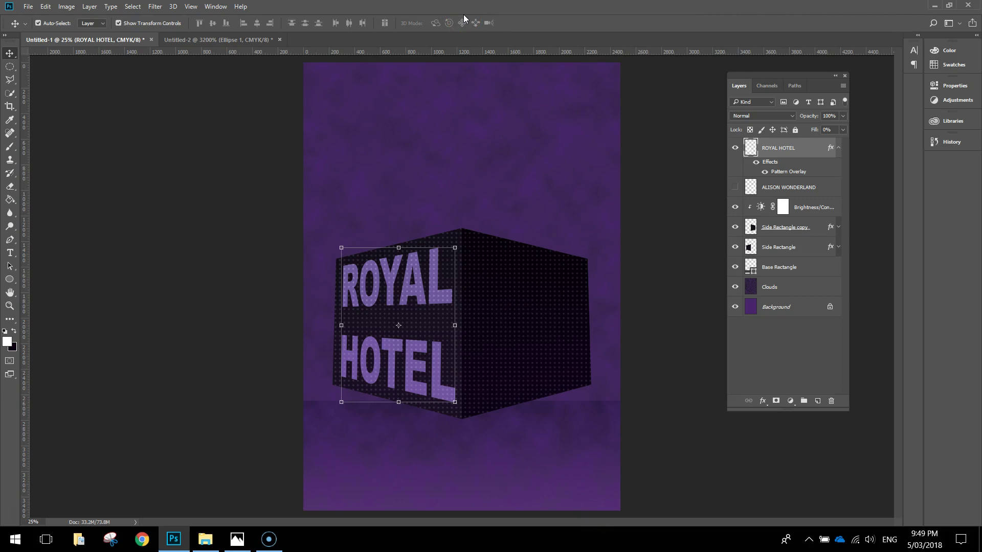
- Show the ALISON WONDERLAND layer and reduce its fill to 0%
{"action": "left_click", "coordinate": [735, 187]}
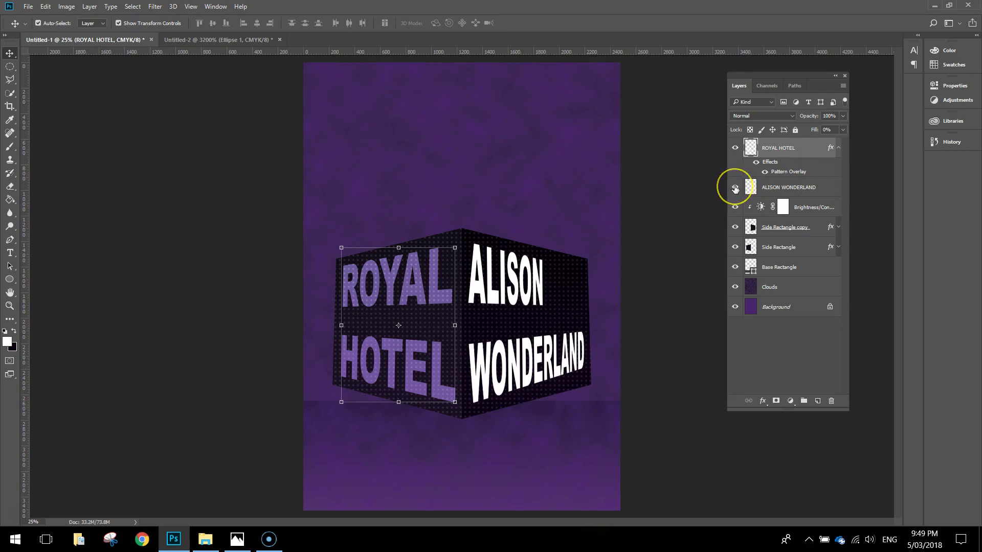
{"action": "left_click", "coordinate": [821, 190]}
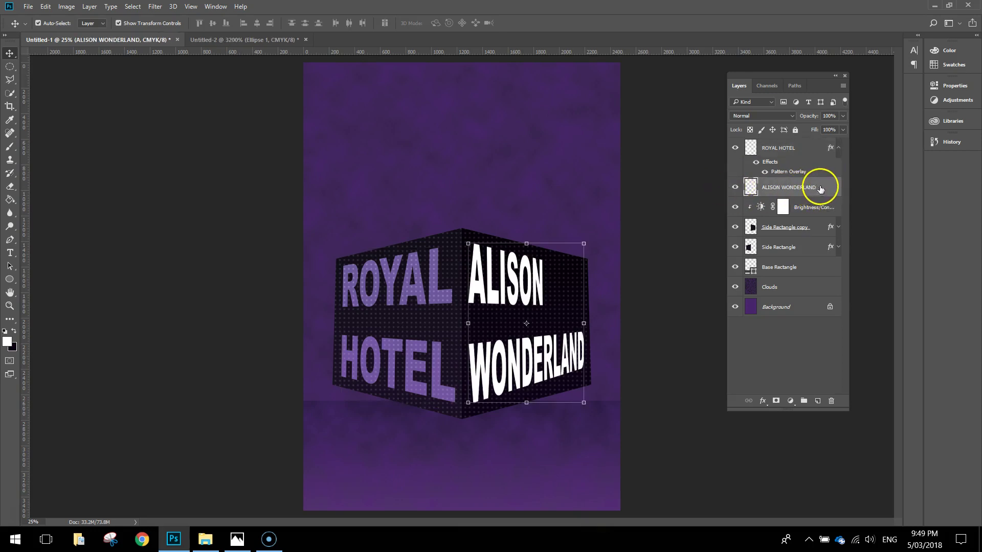
{"action": "left_click", "coordinate": [842, 129]}
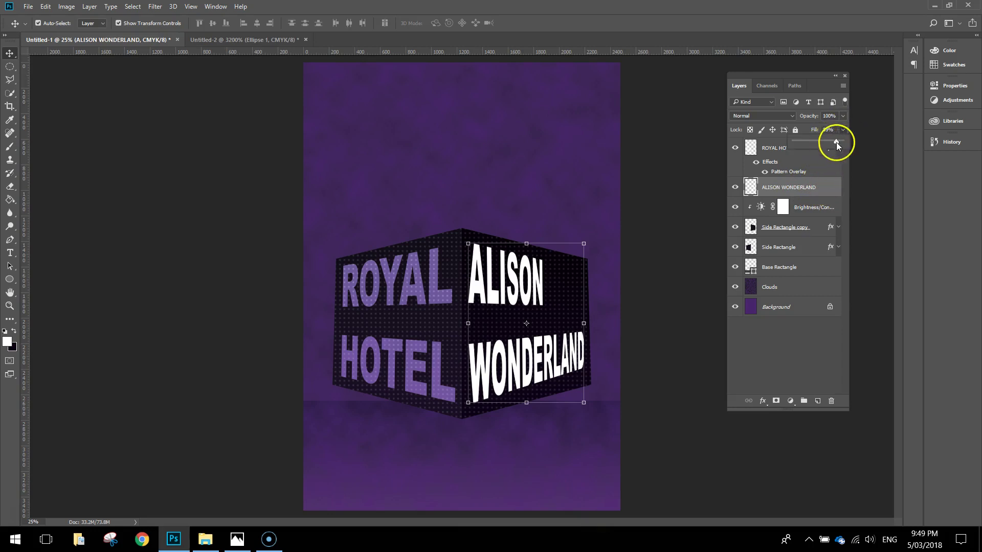
{"action": "left_click_drag", "start_coordinate": [844, 141], "coordinate": [732, 144]}
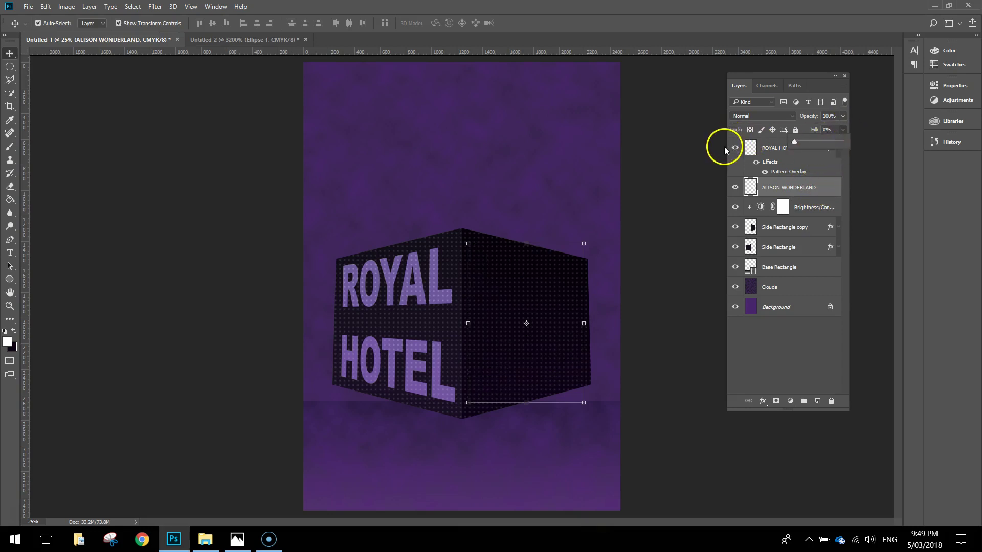
- Define the visible poster with the ROYAL HOTEL text as a pattern, keeping the default name "Pattern 1"
{"action": "left_click", "coordinate": [45, 6]}
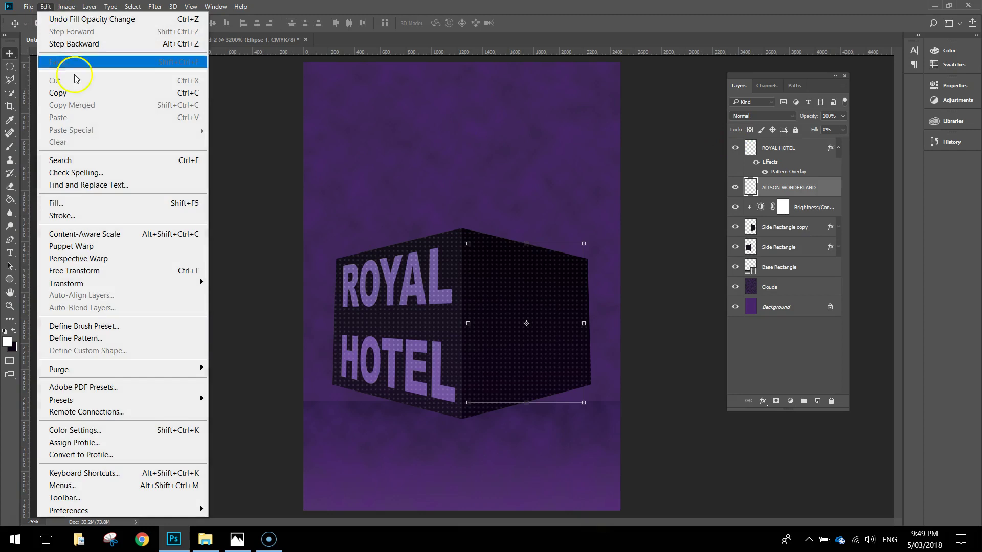
{"action": "left_click", "coordinate": [127, 339]}
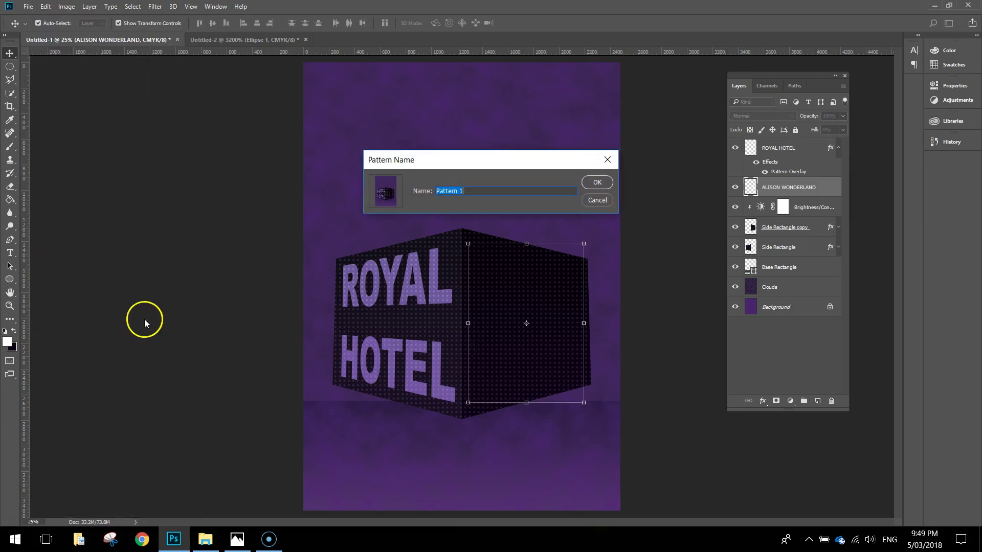
{"action": "left_click", "coordinate": [596, 183]}
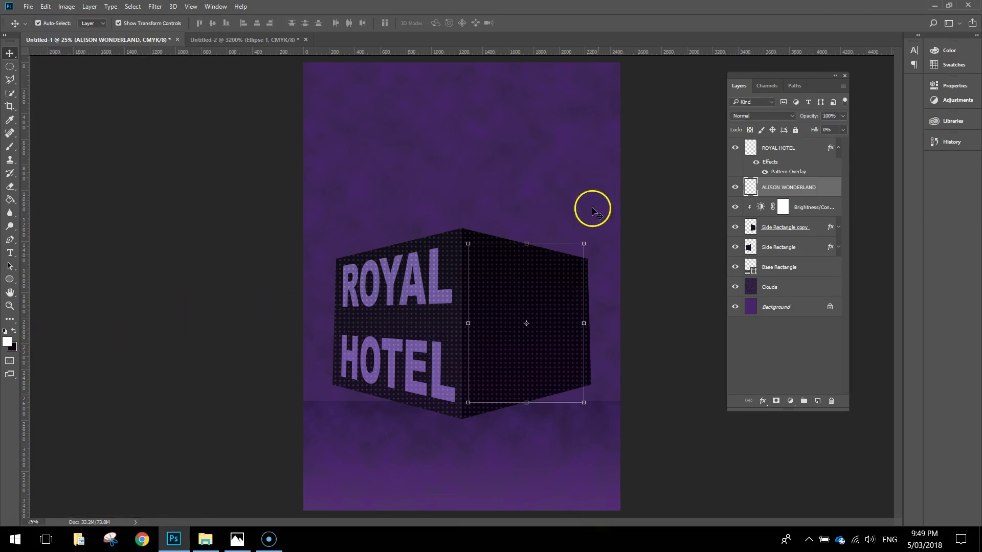
- Add a Linear Dodge (Add) Pattern Overlay to ALISON WONDERLAND using the poster pattern at 100% opacity and 300% scale, and apply it
{"action": "double_click", "coordinate": [832, 188]}
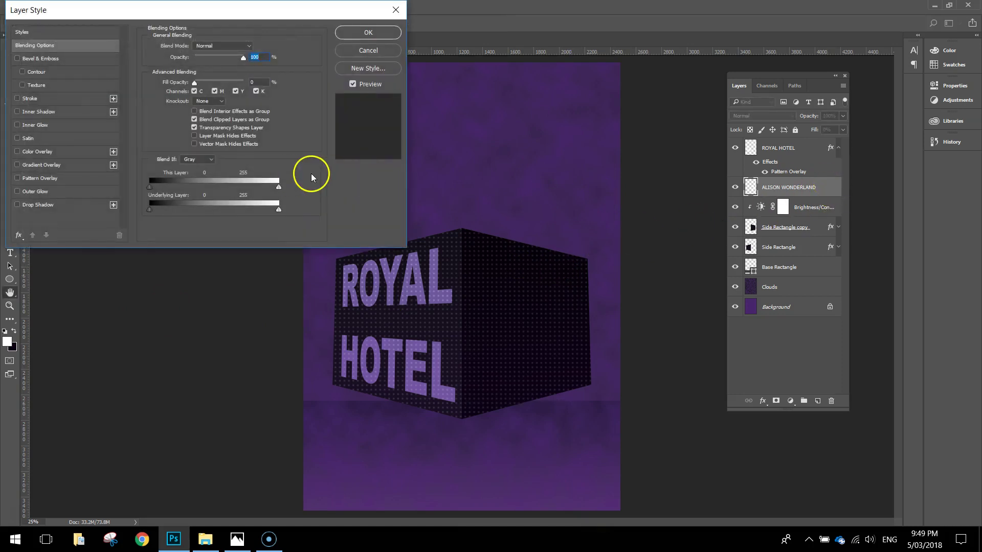
{"action": "left_click", "coordinate": [84, 179]}
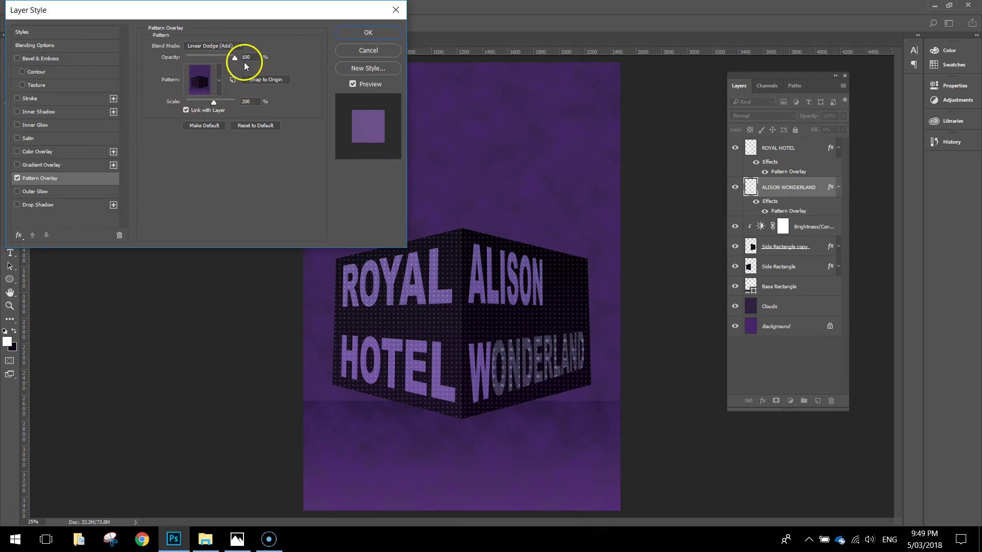
{"action": "left_click", "coordinate": [215, 79]}
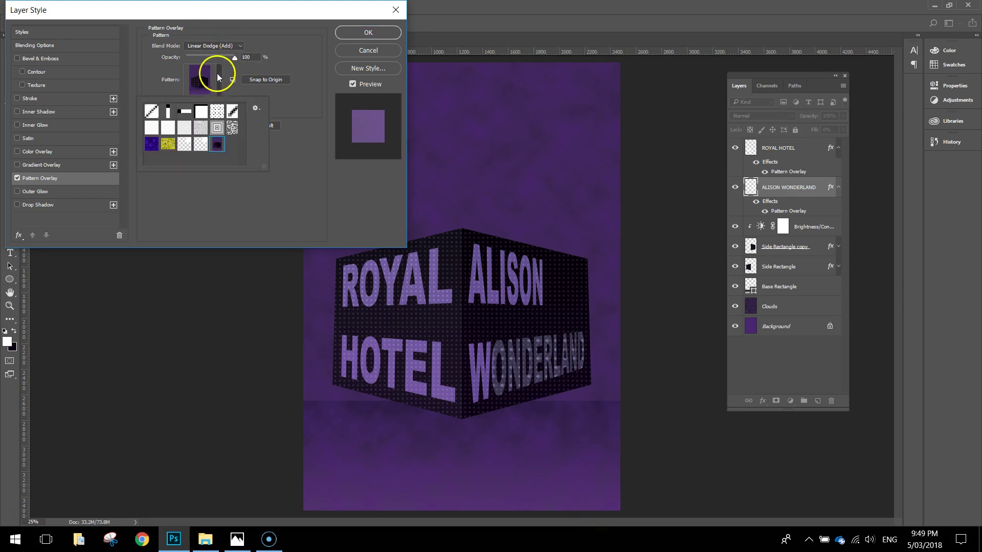
{"action": "left_click", "coordinate": [294, 63]}
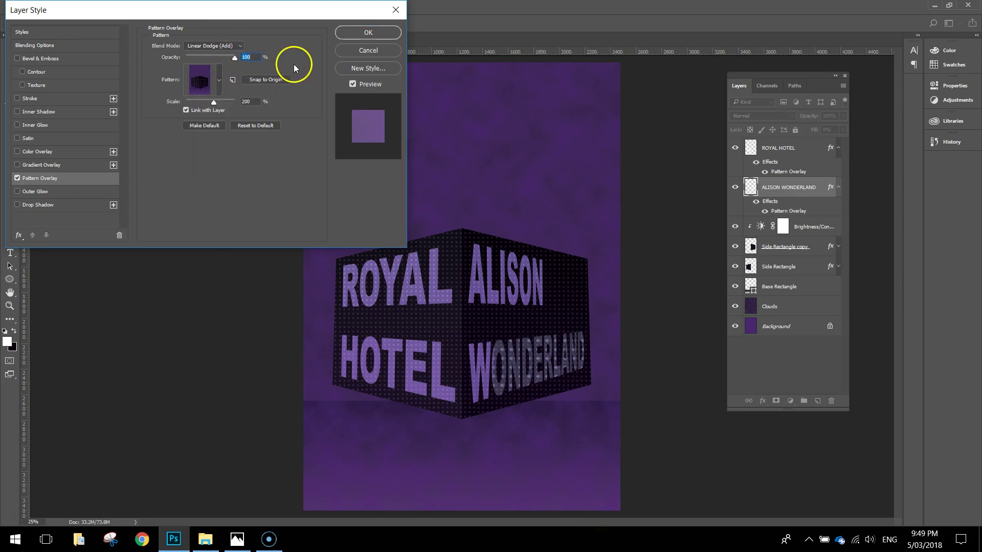
{"action": "left_click", "coordinate": [216, 101]}
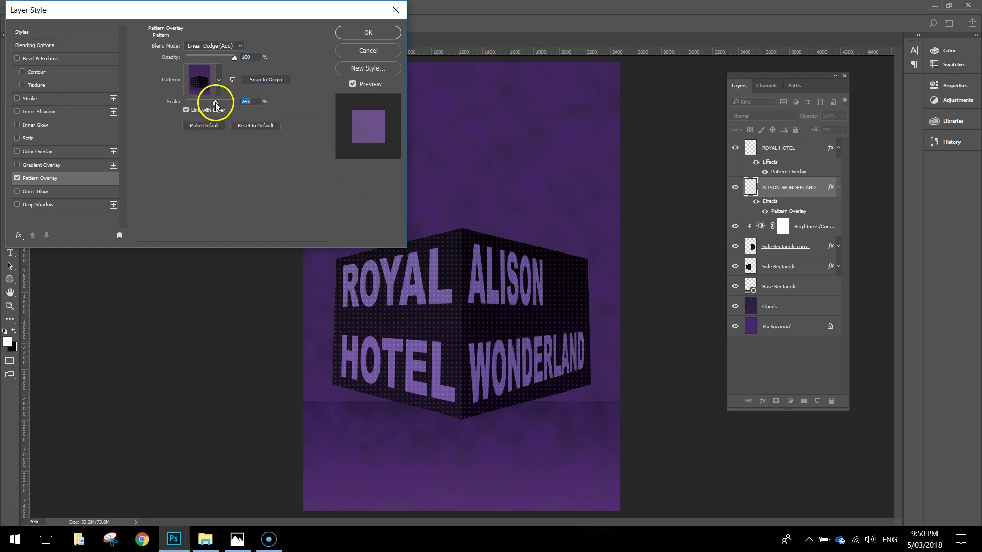
{"action": "left_click", "coordinate": [217, 102]}
{"action": "left_click", "coordinate": [246, 102]}
{"action": "type", "text": "300"}
{"action": "left_click", "coordinate": [366, 33]}
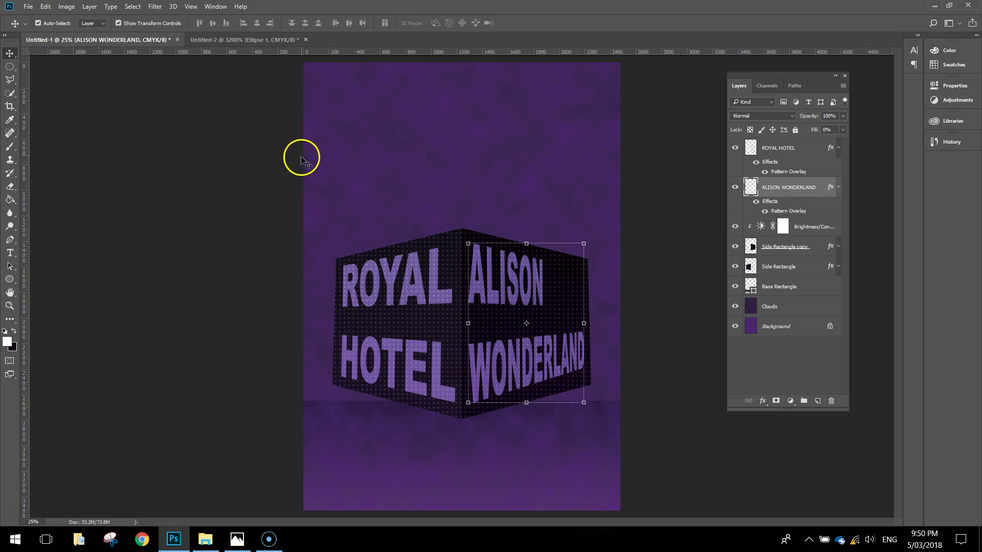
- Duplicate the ROYAL HOTEL layer as "ROYAL HOTEL copy" and collapse the effects lists of all three text layers
{"action": "left_click", "coordinate": [395, 276]}
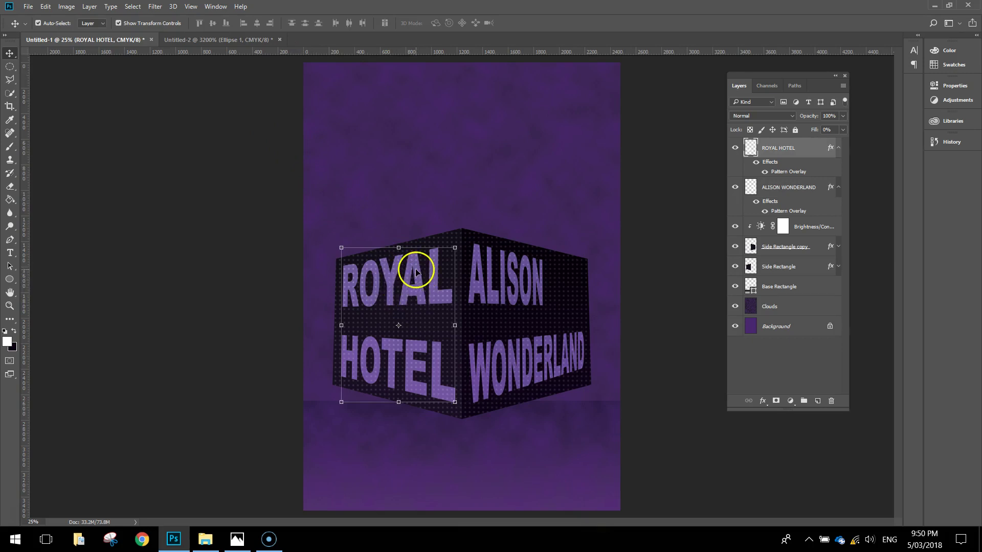
{"action": "right_click", "coordinate": [813, 153]}
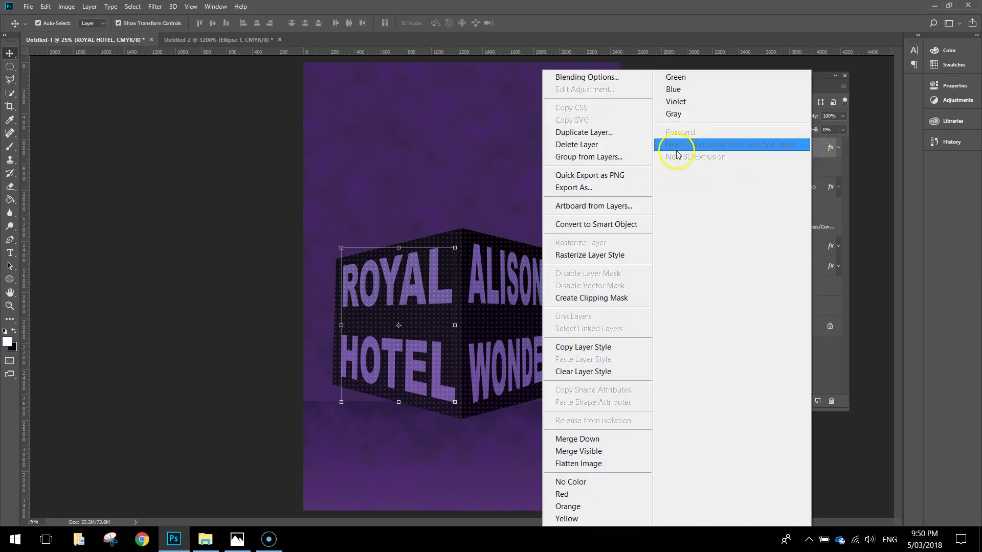
{"action": "left_click", "coordinate": [595, 133]}
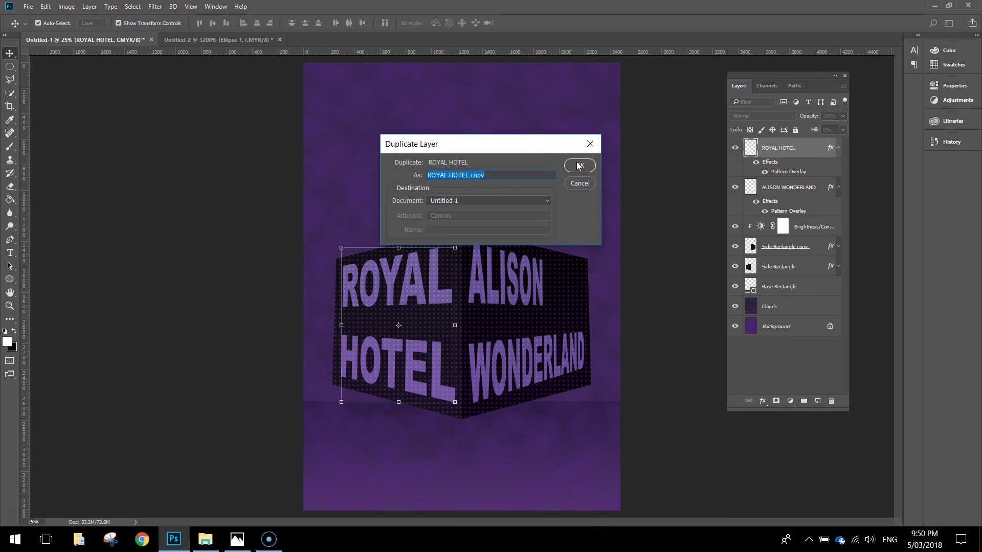
{"action": "left_click", "coordinate": [578, 165]}
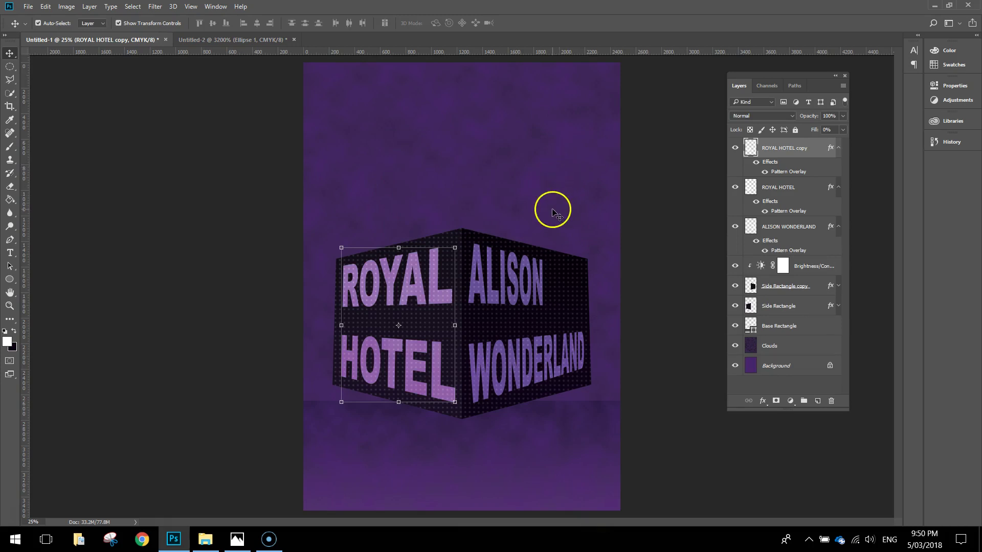
{"action": "left_click", "coordinate": [839, 148]}
{"action": "left_click", "coordinate": [839, 168]}
{"action": "left_click", "coordinate": [839, 188]}
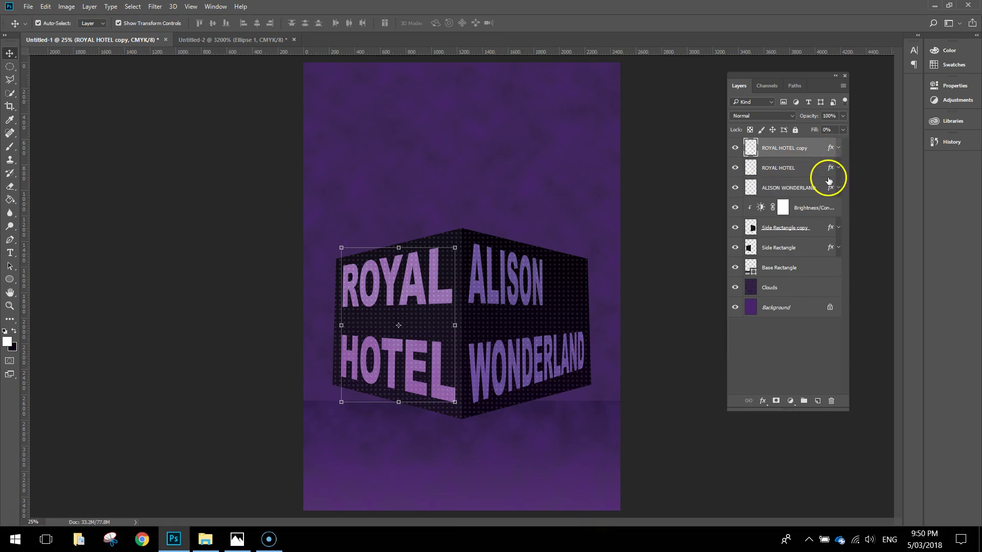
- Apply a Motion Blur with a 0° angle and 200-pixel distance to the original ROYAL HOTEL layer
{"action": "left_click", "coordinate": [806, 169]}
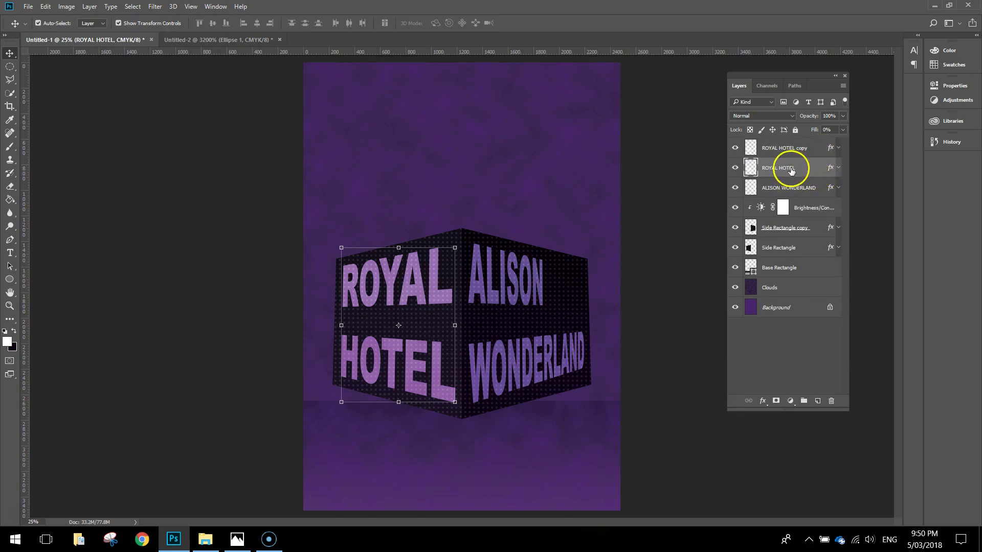
{"action": "left_click", "coordinate": [150, 6]}
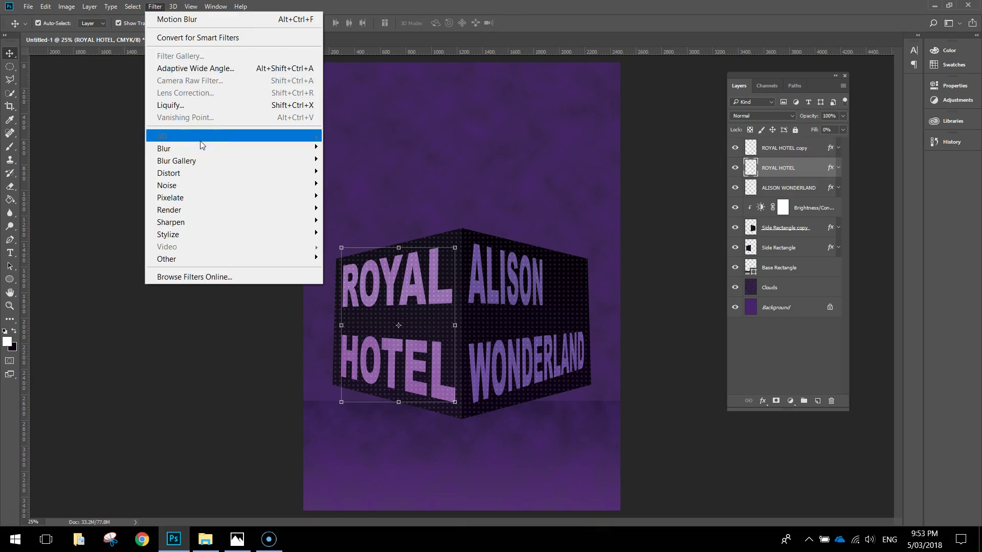
{"action": "mouse_move", "coordinate": [201, 154]}
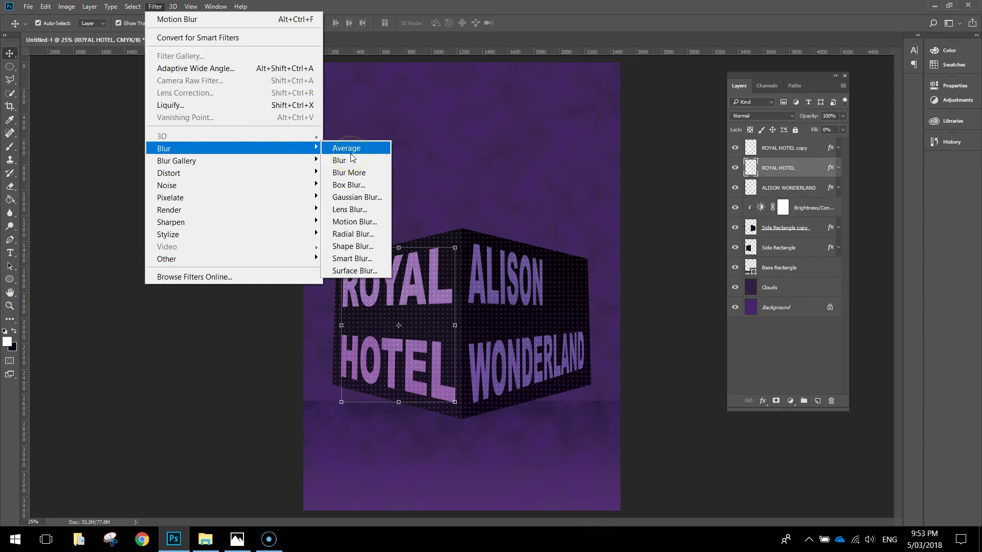
{"action": "left_click", "coordinate": [354, 222]}
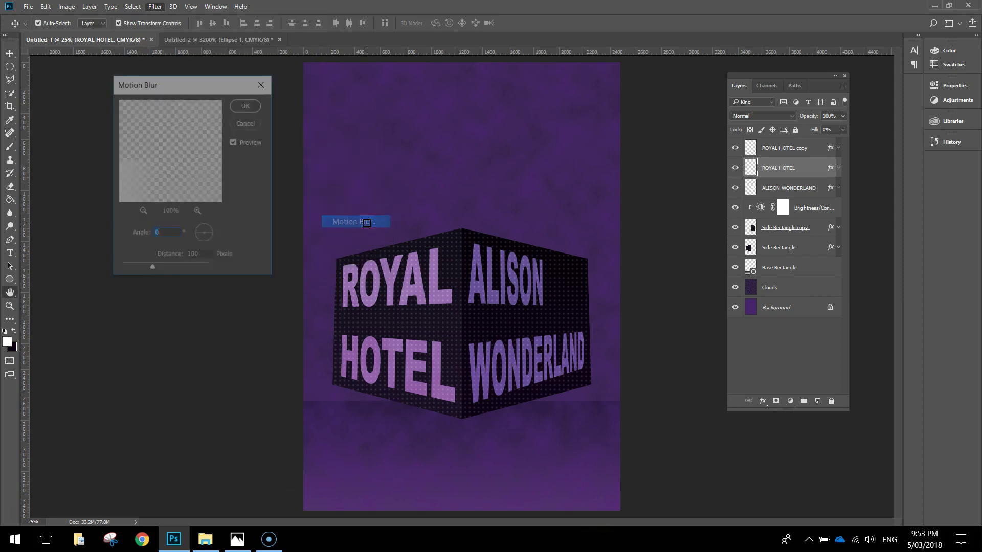
{"action": "left_click_drag", "start_coordinate": [204, 257], "coordinate": [160, 269]}
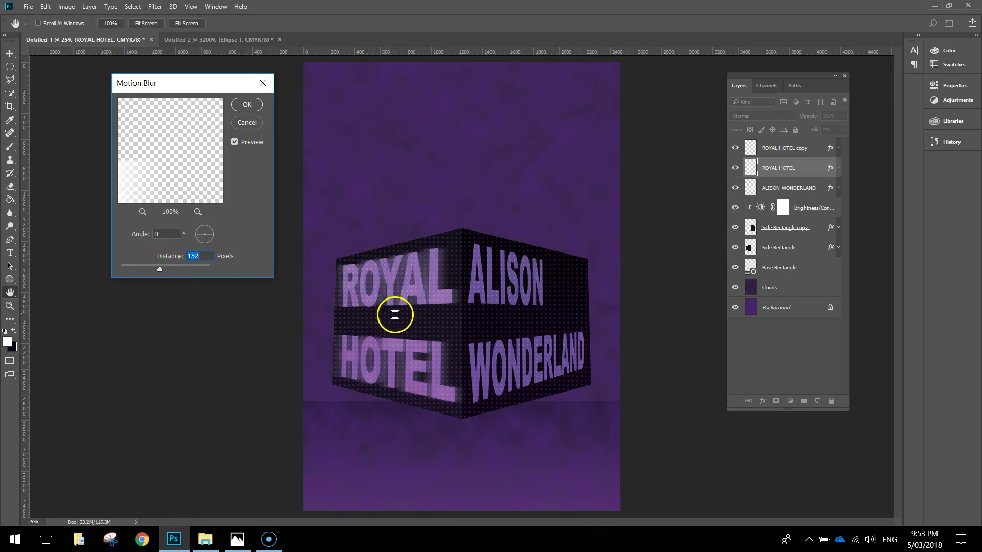
{"action": "left_click", "coordinate": [157, 268]}
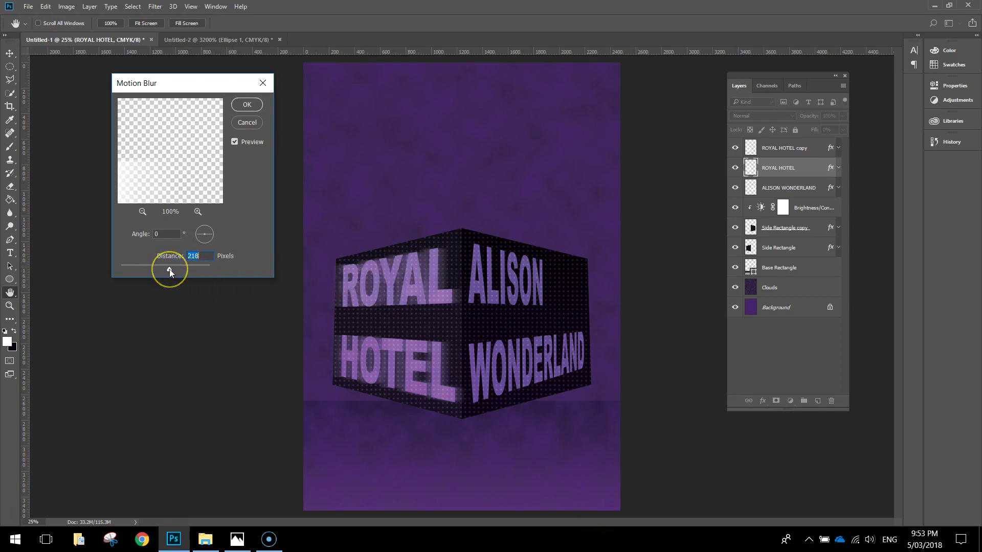
{"action": "double_click", "coordinate": [197, 256]}
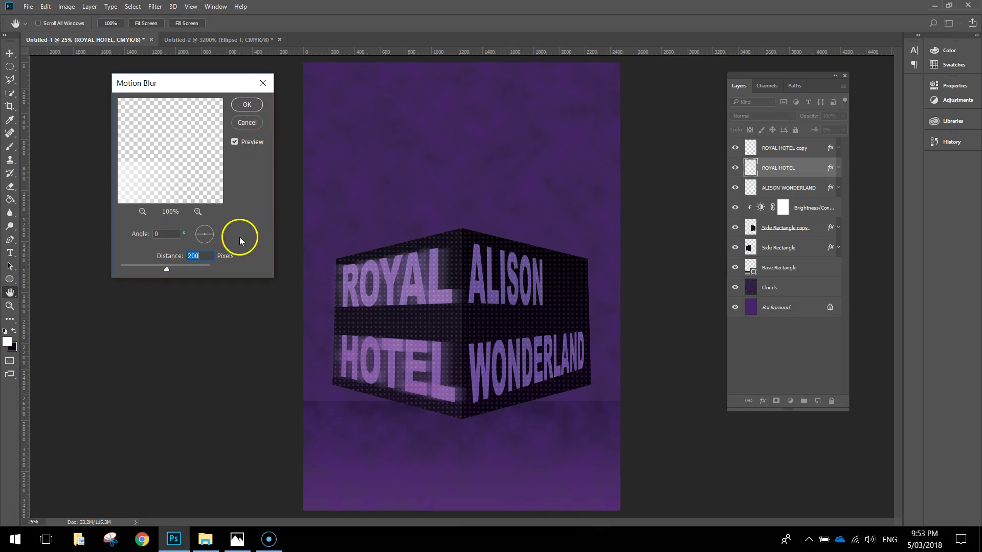
{"action": "left_click", "coordinate": [248, 104]}
{"action": "left_click", "coordinate": [393, 234]}
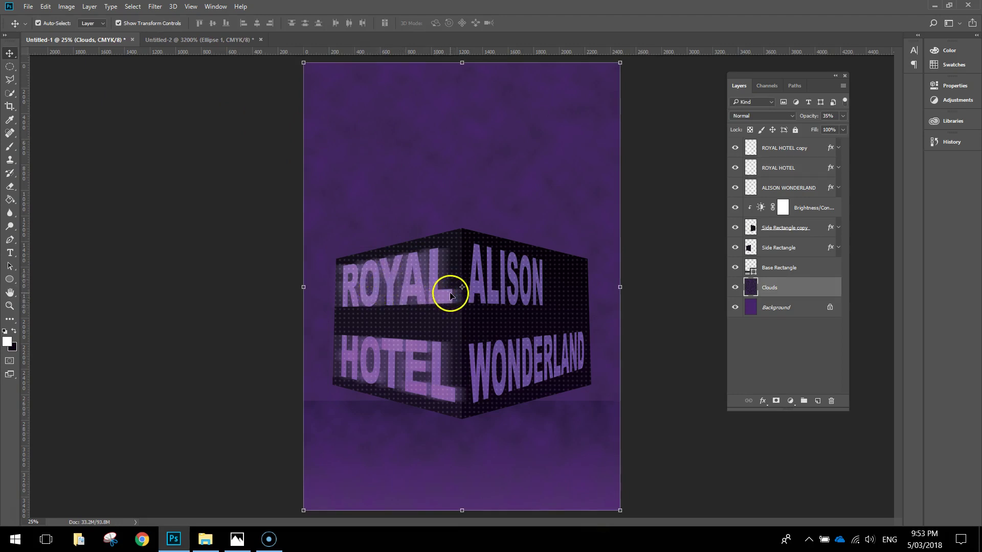
{"action": "left_click", "coordinate": [825, 119]}
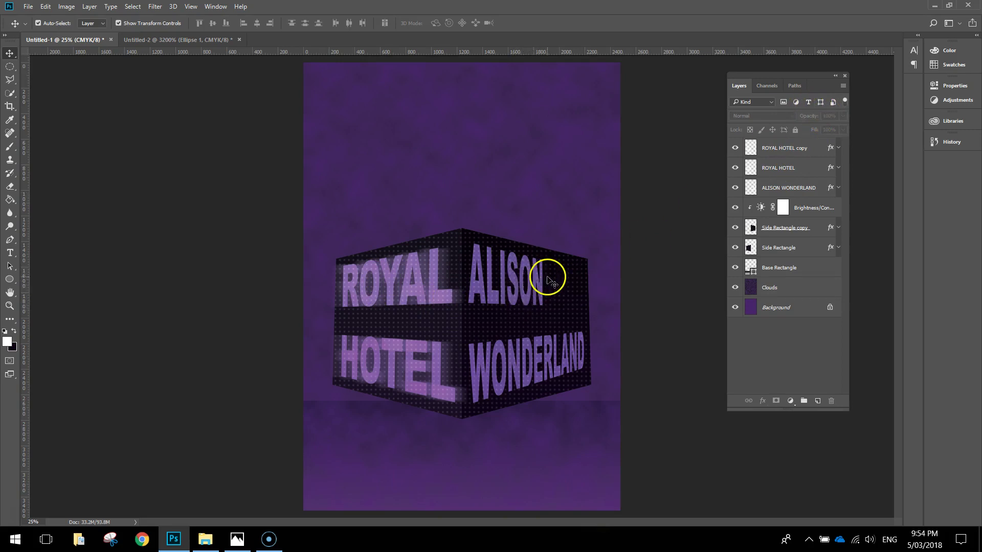
- Duplicate the ALISON WONDERLAND layer as "ALISON WONDERLAND copy"
{"action": "left_click", "coordinate": [818, 190]}
{"action": "right_click", "coordinate": [816, 190]}
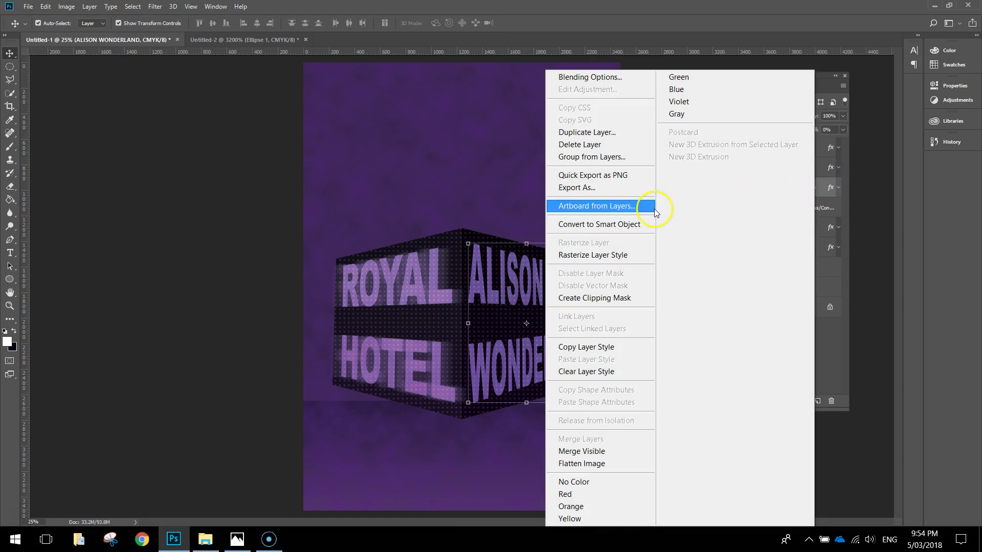
{"action": "left_click", "coordinate": [620, 132]}
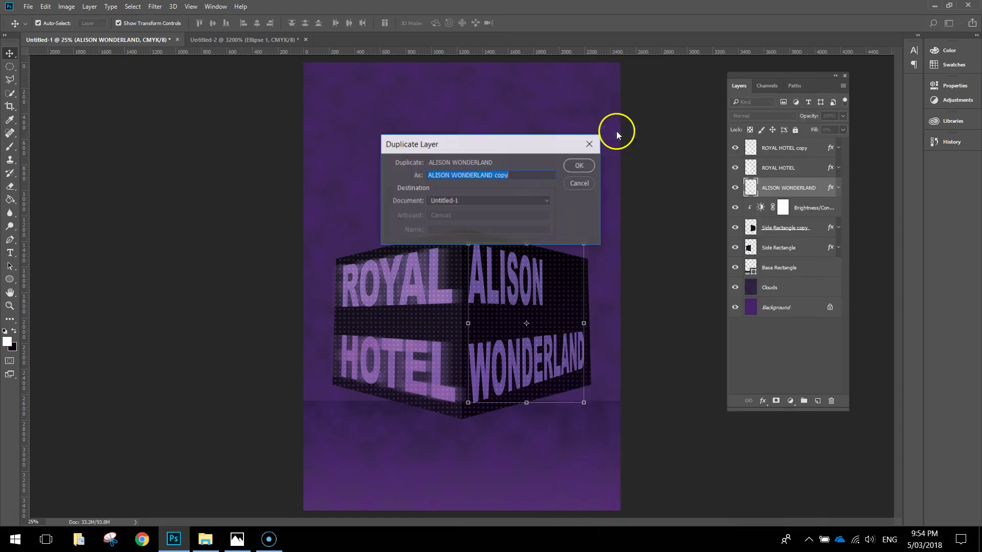
{"action": "left_click", "coordinate": [579, 164]}
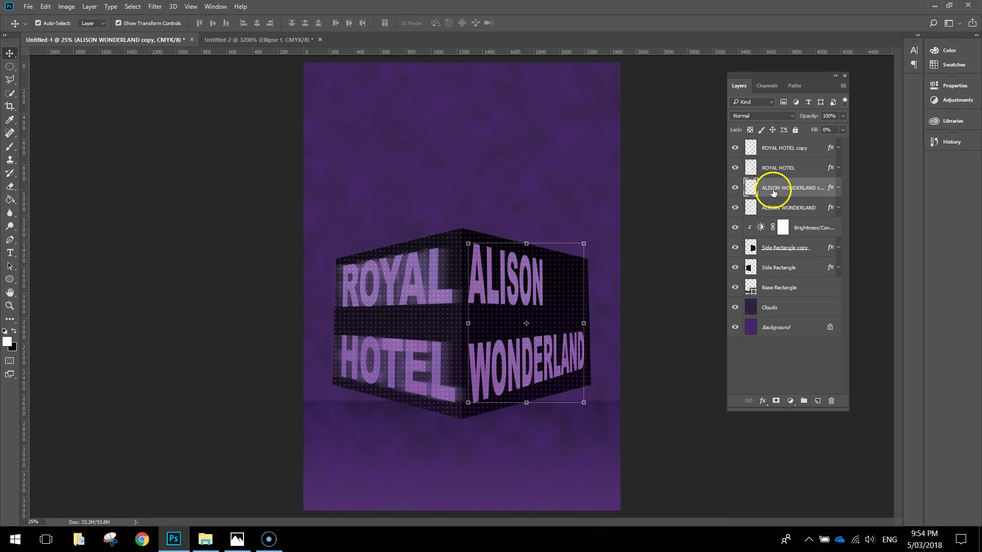
- Reapply the last-used Motion Blur to the original ALISON WONDERLAND layer and deselect it
{"action": "left_click", "coordinate": [803, 214]}
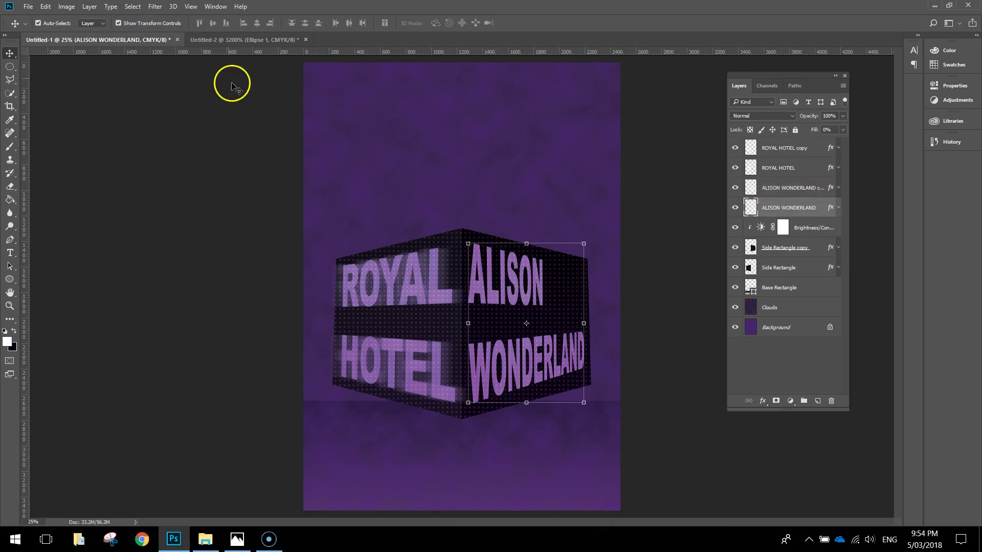
{"action": "left_click", "coordinate": [157, 6]}
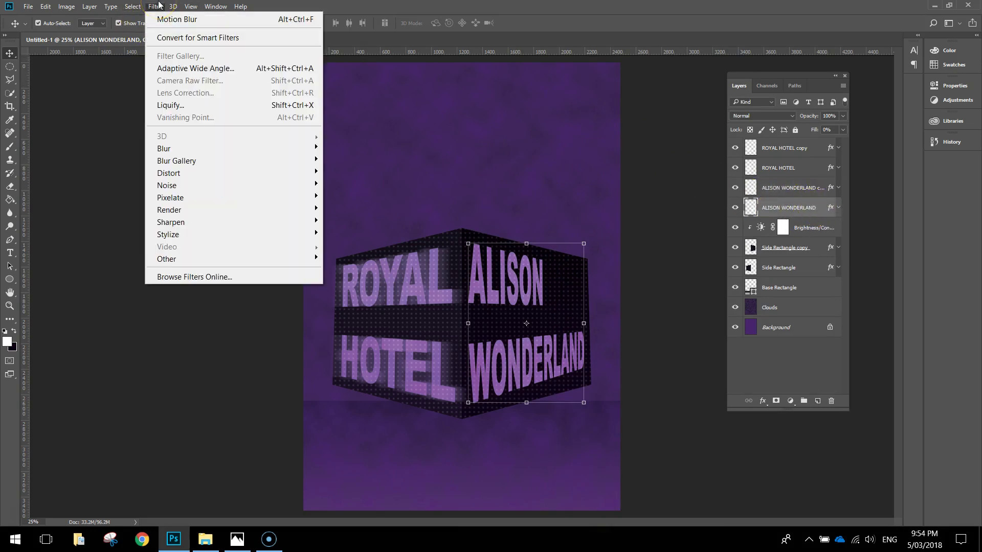
{"action": "left_click", "coordinate": [197, 20]}
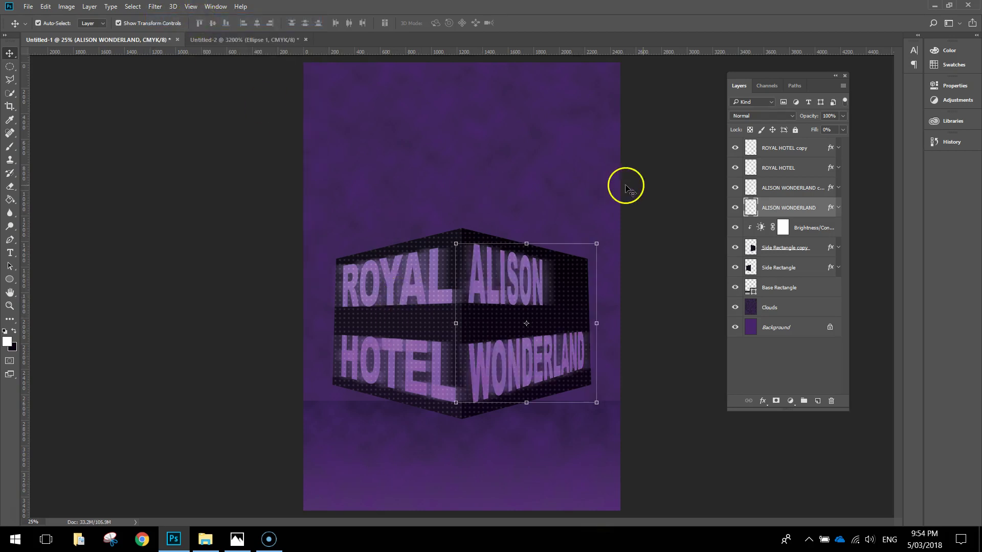
{"action": "left_click", "coordinate": [634, 215]}
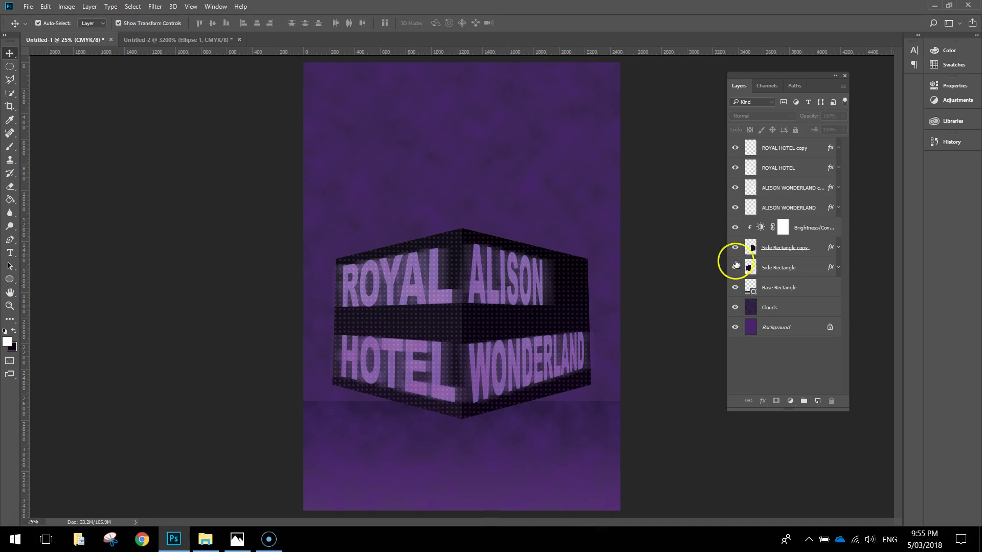
- Merge the ROYAL HOTEL copy, ROYAL HOTEL and Side Rectangle layers into one layer
{"action": "left_click", "coordinate": [815, 152]}
{"action": "left_click", "coordinate": [804, 169], "text": "shift"}
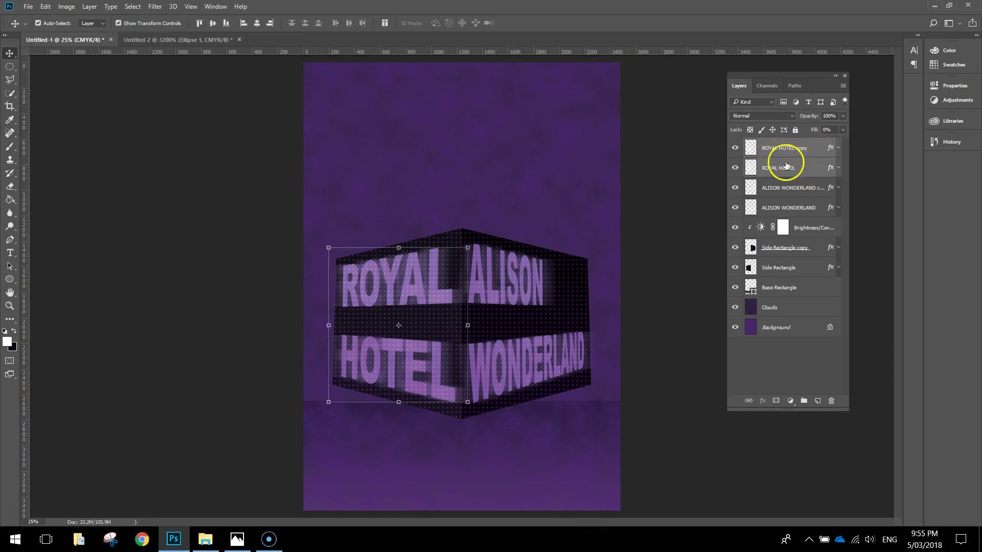
{"action": "left_click", "coordinate": [811, 270], "text": "ctrl"}
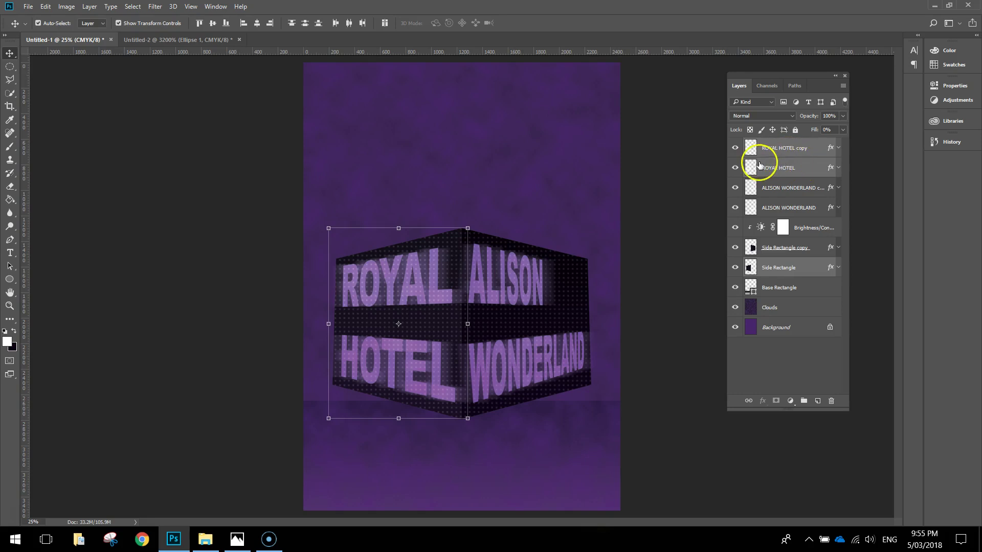
{"action": "right_click", "coordinate": [816, 156]}
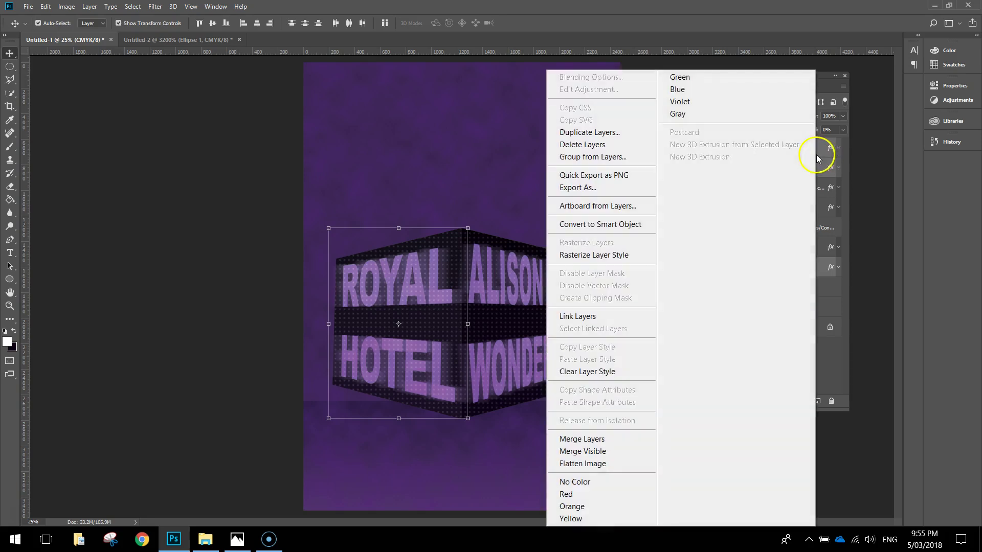
{"action": "left_click", "coordinate": [599, 444]}
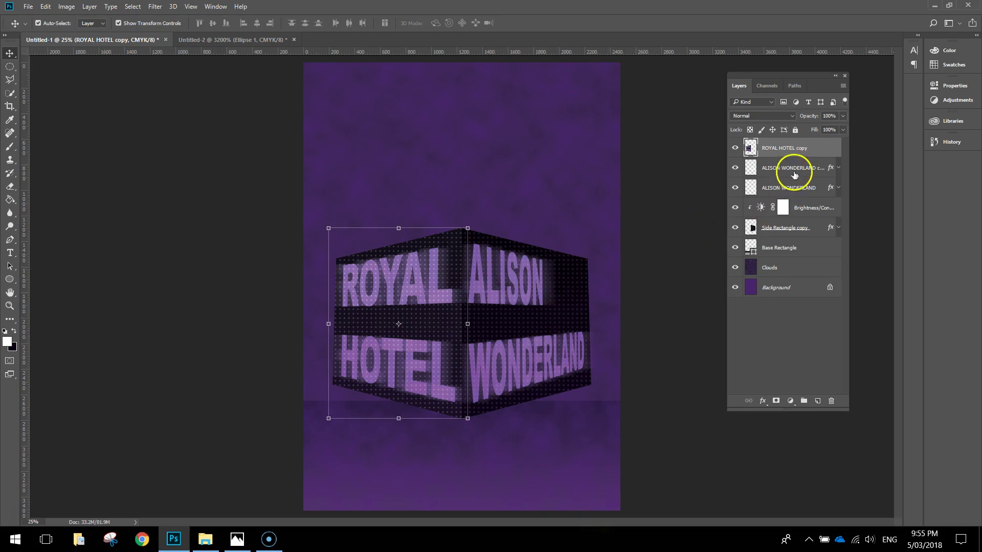
- Merge both ALISON WONDERLAND layers with the Brightness/Contrast adjustment and the Side Rectangle copy layer
{"action": "left_click", "coordinate": [794, 175]}
{"action": "left_click", "coordinate": [789, 189], "text": "shift"}
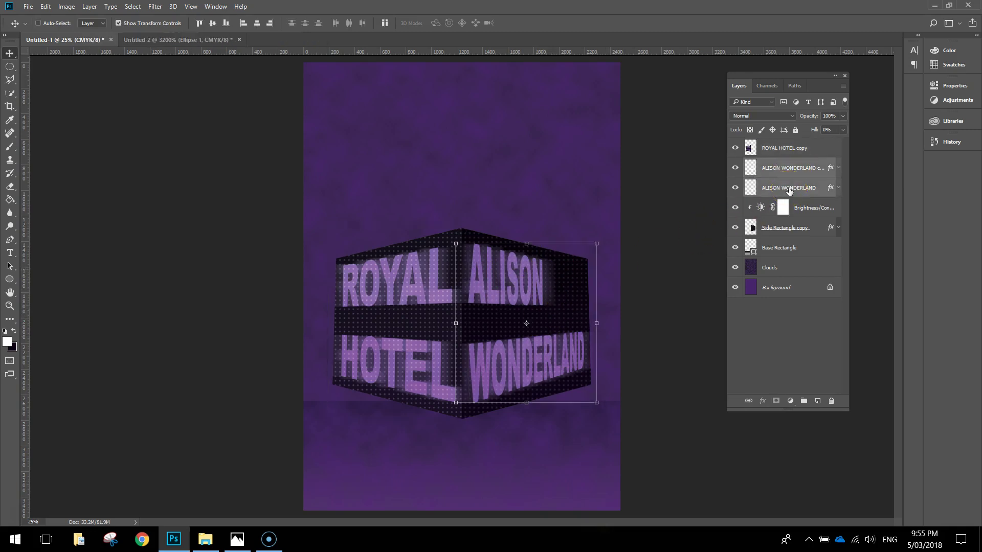
{"action": "left_click", "coordinate": [807, 209], "text": "shift"}
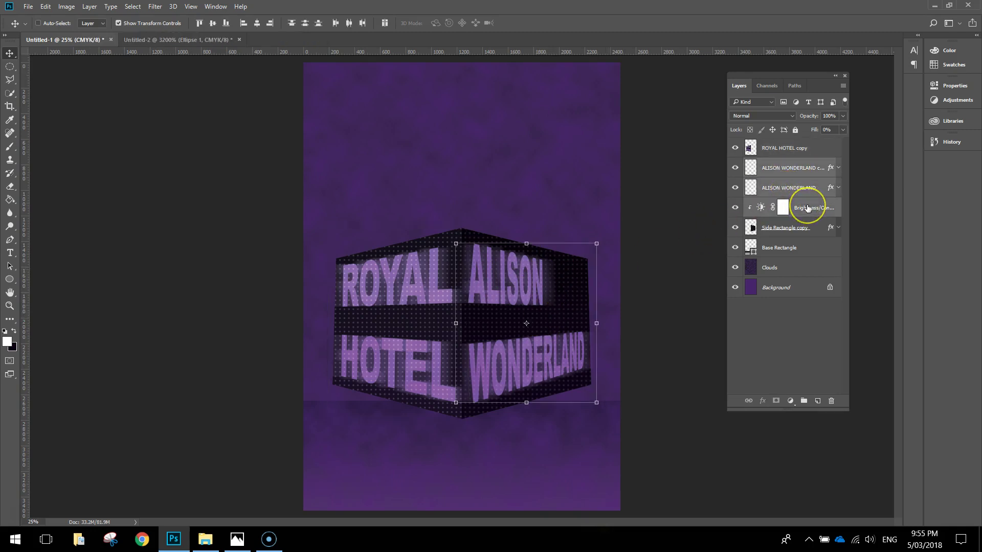
{"action": "left_click", "coordinate": [809, 235], "text": "ctrl"}
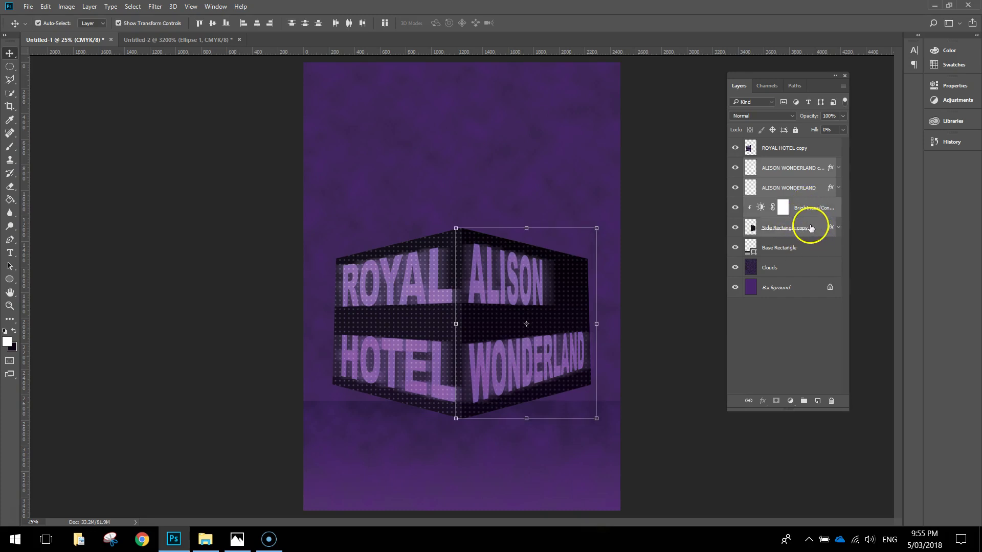
{"action": "right_click", "coordinate": [820, 194]}
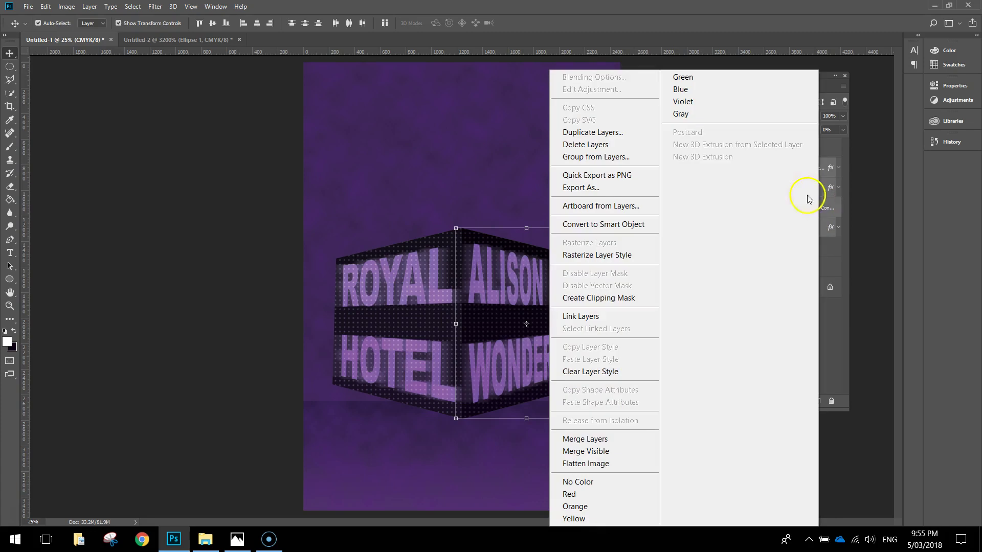
{"action": "left_click", "coordinate": [581, 439]}
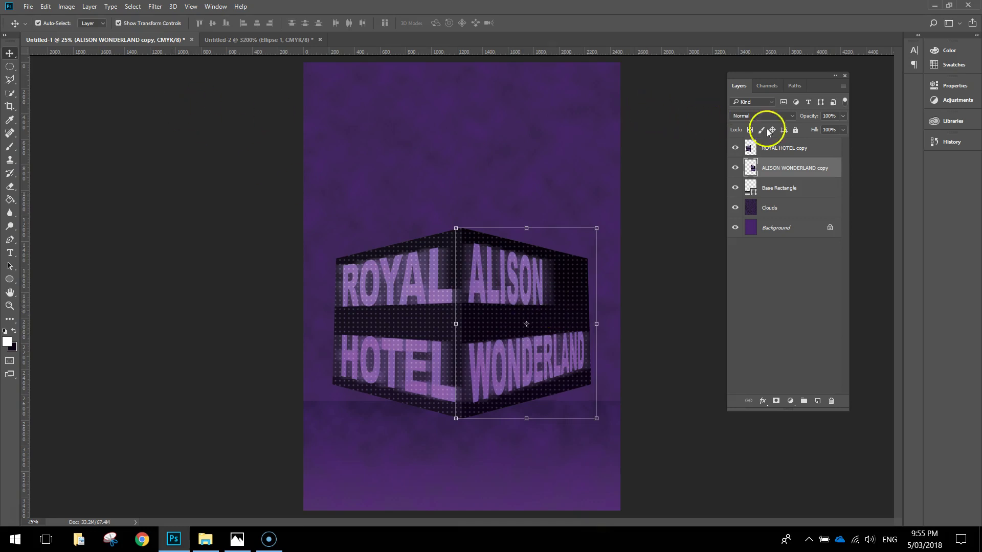
- Duplicate the merged ALISON WONDERLAND copy layer under the name "Relection Right"
{"action": "right_click", "coordinate": [833, 175]}
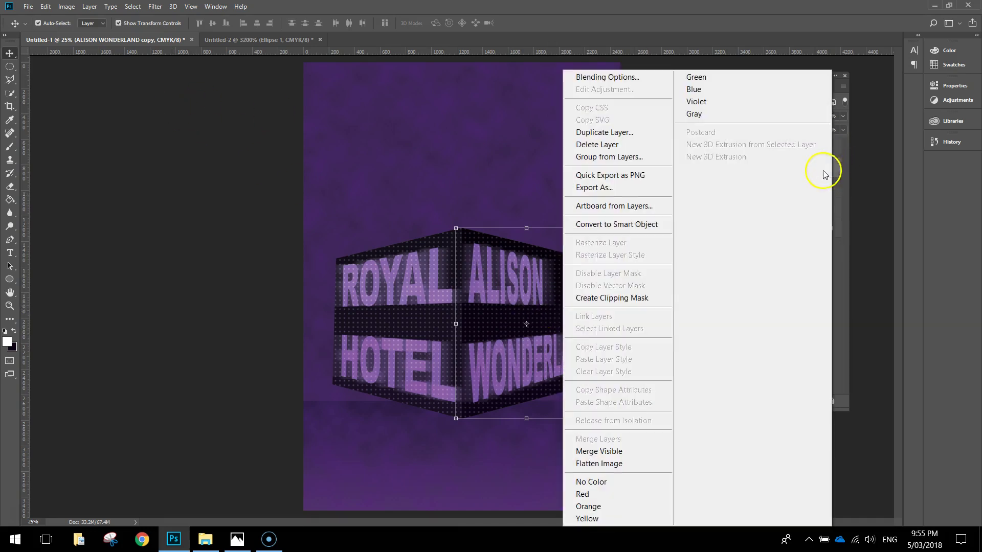
{"action": "left_click", "coordinate": [606, 134]}
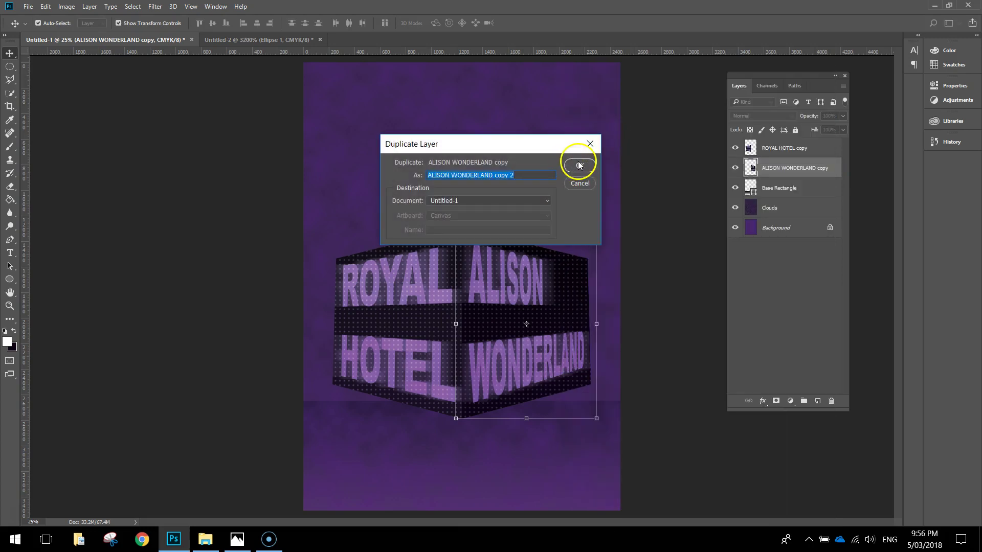
{"action": "type", "text": "Relection Right"}
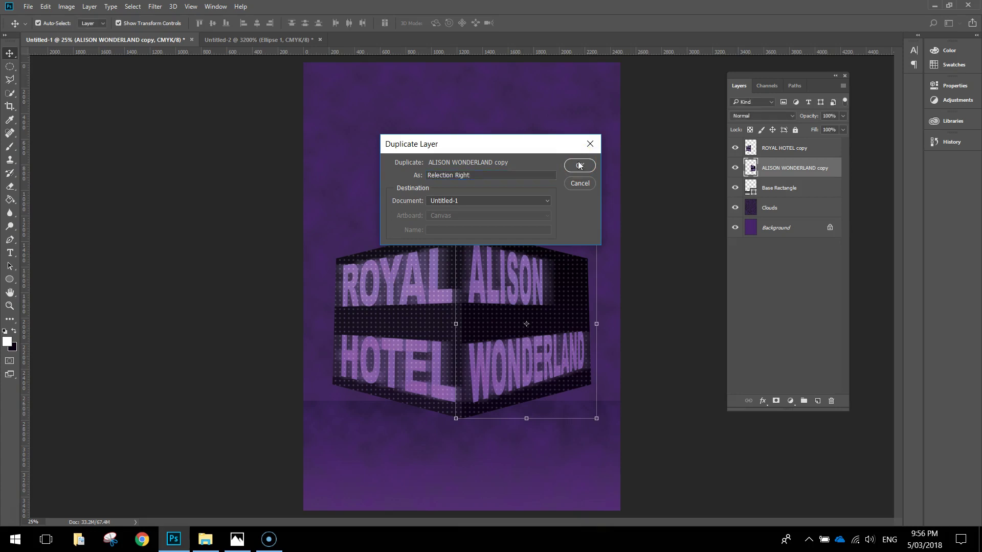
{"action": "left_click", "coordinate": [580, 165]}
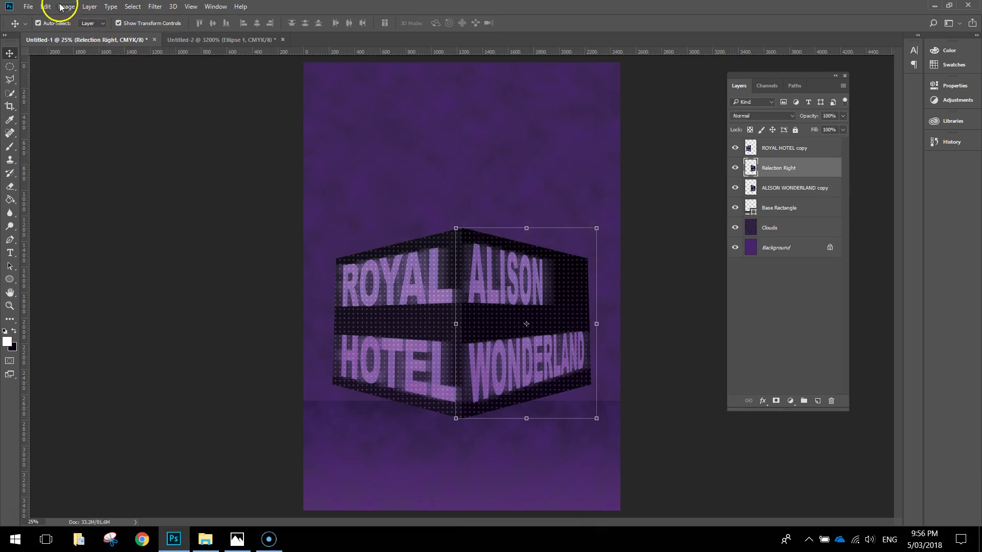
- Flip the Relection Right layer vertically
{"action": "left_click", "coordinate": [89, 7]}
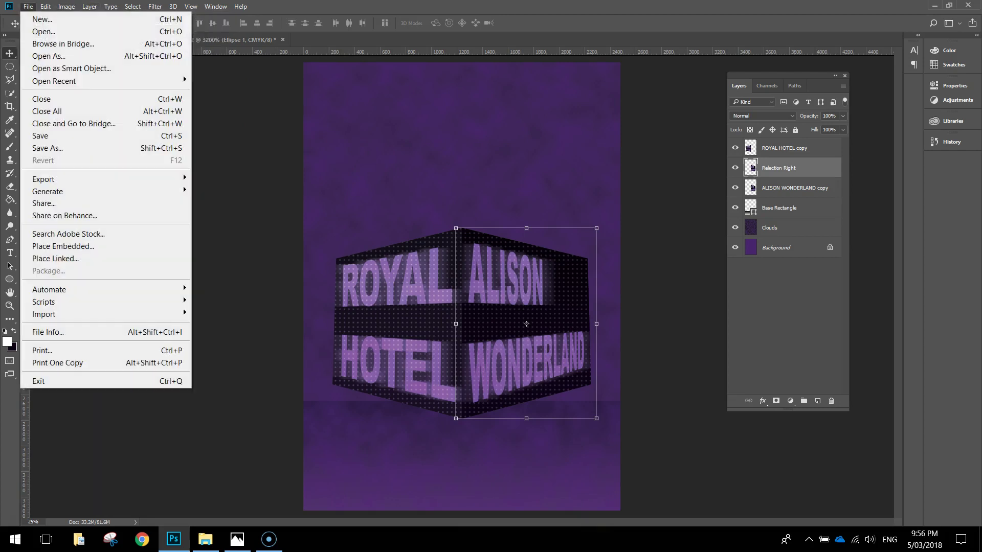
{"action": "mouse_move", "coordinate": [45, 7]}
{"action": "mouse_move", "coordinate": [86, 285]}
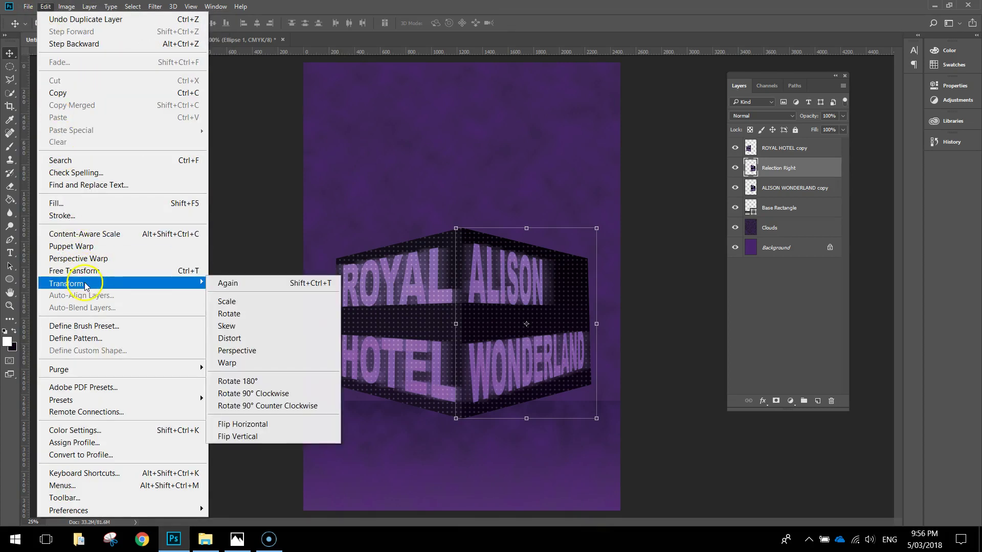
{"action": "left_click", "coordinate": [310, 437]}
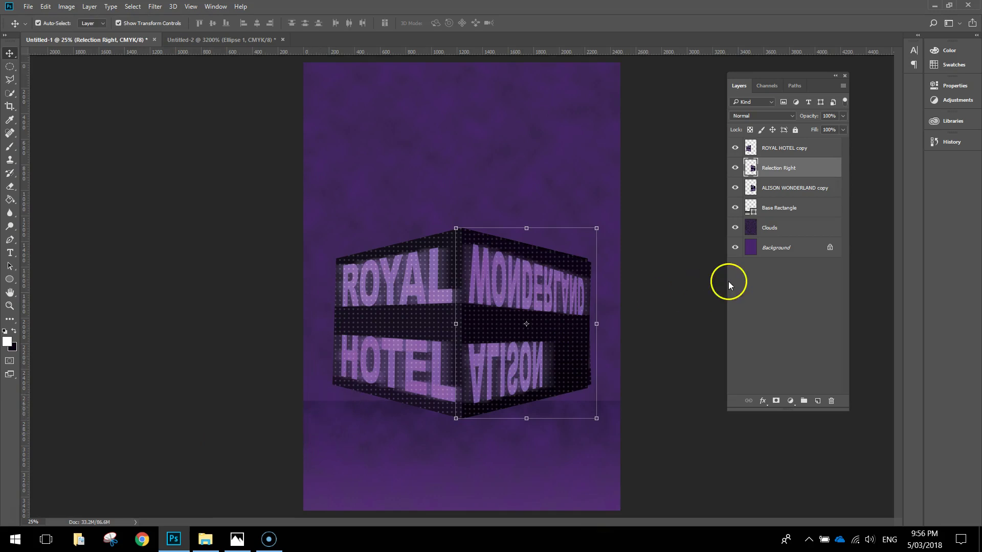
- Move the flipped Relection Right layer straight down until it sits beneath the ALISON WONDERLAND face of the sign
{"action": "key", "text": "shift+Down"}
{"action": "key", "text": "shift+Down"}
{"action": "key", "text": "shift+Down"}
{"action": "key", "text": "shift+Down"}
{"action": "key", "text": "shift+Down"}
{"action": "key", "text": "shift+Down"}
{"action": "key", "text": "shift+Down"}
{"action": "key", "text": "shift+Down"}
{"action": "key", "text": "shift+Down"}
{"action": "key", "text": "shift+Down"}
{"action": "key", "text": "shift+Down"}
{"action": "key", "text": "shift+Down"}
{"action": "key", "text": "shift+Down"}
{"action": "key", "text": "shift+Down"}
{"action": "key", "text": "shift+Down"}
{"action": "key", "text": "shift+Down"}
{"action": "key", "text": "shift+Down"}
{"action": "key", "text": "shift+Down"}
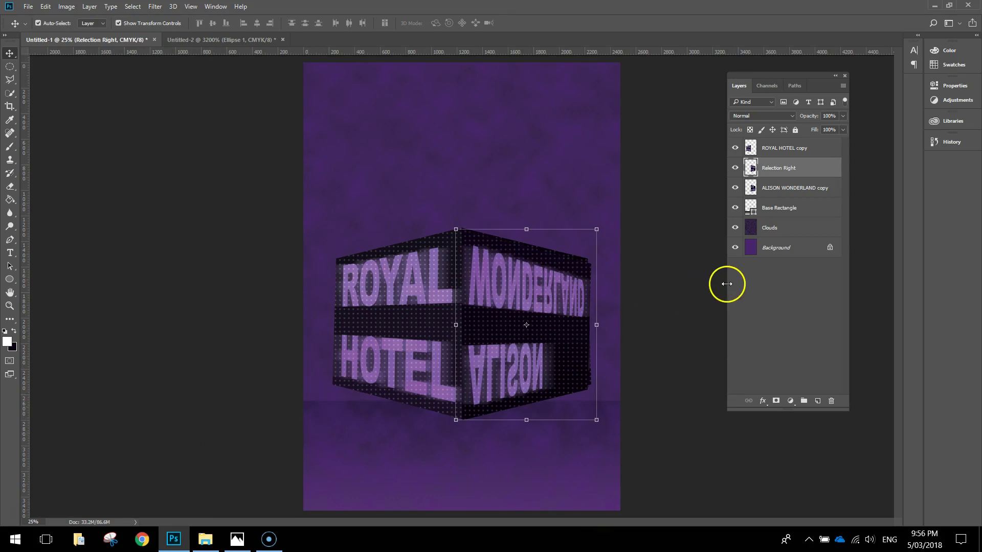
{"action": "key", "text": "shift+Down"}
{"action": "key", "text": "shift+Down"}
{"action": "key", "text": "shift+Down"}
{"action": "key", "text": "shift+Down"}
{"action": "key", "text": "shift+Down"}
{"action": "key", "text": "shift+Down"}
{"action": "key", "text": "shift+Down"}
{"action": "key", "text": "shift+Down"}
{"action": "key", "text": "shift+Down"}
{"action": "key", "text": "shift+Down"}
{"action": "key", "text": "shift+Down"}
{"action": "key", "text": "shift+Down"}
{"action": "key", "text": "shift+Down"}
{"action": "key", "text": "shift+Down"}
{"action": "key", "text": "shift+Down"}
{"action": "key", "text": "shift+Down"}
{"action": "key", "text": "shift+Down"}
{"action": "key", "text": "shift+Down"}
{"action": "key", "text": "shift+Down"}
{"action": "key", "text": "shift+Down"}
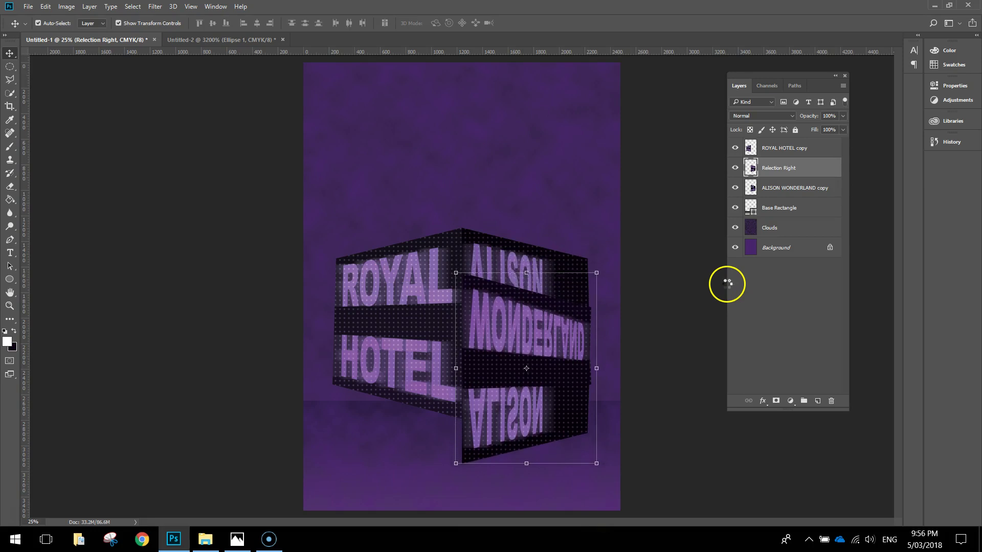
{"action": "key", "text": "shift+Down"}
{"action": "key", "text": "shift+Down"}
{"action": "key", "text": "shift+Down"}
{"action": "key", "text": "shift+Down"}
{"action": "key", "text": "shift+Down"}
{"action": "key", "text": "shift+Down"}
{"action": "key", "text": "shift+Down"}
{"action": "key", "text": "shift+Down"}
{"action": "key", "text": "shift+Down"}
{"action": "key", "text": "shift+Down"}
{"action": "key", "text": "shift+Down"}
{"action": "key", "text": "shift+Down"}
{"action": "key", "text": "shift+Down"}
{"action": "key", "text": "shift+Down"}
{"action": "key", "text": "shift+Down"}
{"action": "key", "text": "shift+Down"}
{"action": "key", "text": "shift+Down"}
{"action": "key", "text": "shift+Down"}
{"action": "key", "text": "shift+Down"}
{"action": "key", "text": "shift+Down"}
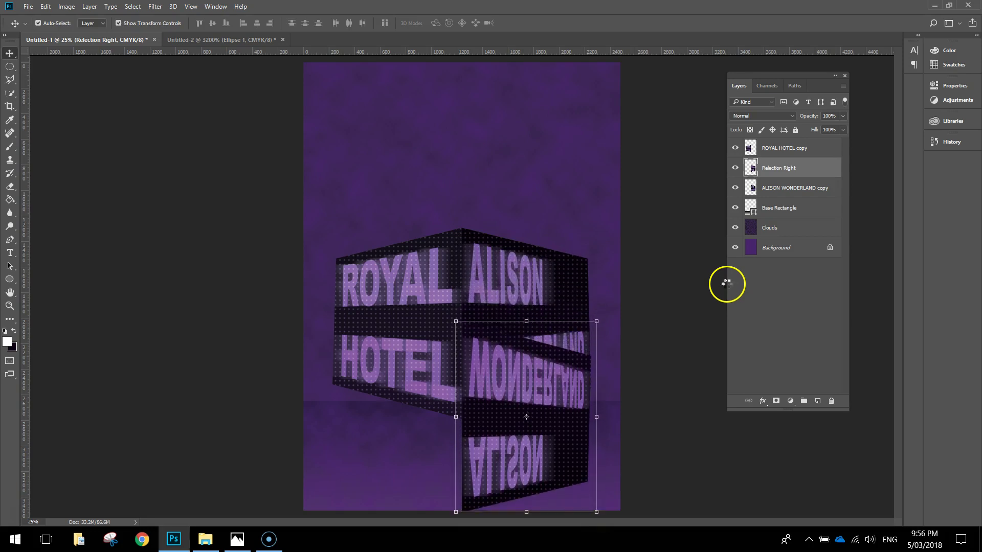
{"action": "key", "text": "shift+Down"}
{"action": "key", "text": "shift+Down"}
{"action": "key", "text": "shift+Down"}
{"action": "key", "text": "shift+Down"}
{"action": "key", "text": "shift+Down"}
{"action": "key", "text": "shift+Down"}
{"action": "key", "text": "shift+Down"}
{"action": "key", "text": "shift+Down"}
{"action": "key", "text": "shift+Down"}
{"action": "key", "text": "shift+Down"}
{"action": "key", "text": "shift+Down"}
{"action": "key", "text": "shift+Down"}
{"action": "key", "text": "shift+Down"}
{"action": "key", "text": "shift+Down"}
{"action": "key", "text": "shift+Down"}
{"action": "key", "text": "shift+Down"}
{"action": "key", "text": "shift+Down"}
{"action": "key", "text": "shift+Down"}
{"action": "key", "text": "shift+Down"}
{"action": "key", "text": "shift+Down"}
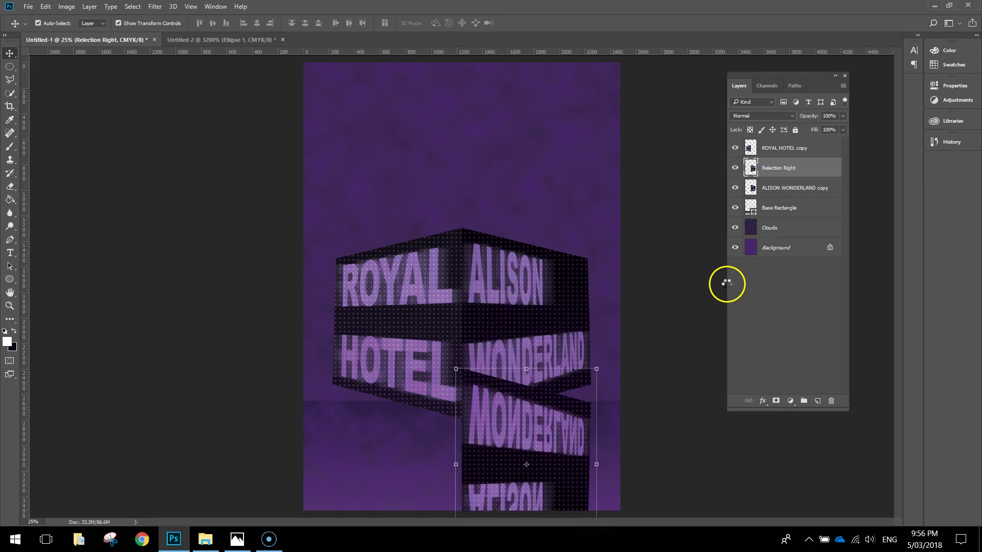
{"action": "key", "text": "shift+Down"}
{"action": "key", "text": "shift+Down"}
{"action": "key", "text": "shift+Down"}
{"action": "key", "text": "shift+Down"}
{"action": "key", "text": "shift+Down"}
{"action": "key", "text": "shift+Down"}
{"action": "key", "text": "shift+Down"}
{"action": "key", "text": "shift+Down"}
{"action": "key", "text": "shift+Down"}
{"action": "key", "text": "shift+Down"}
{"action": "key", "text": "shift+Down"}
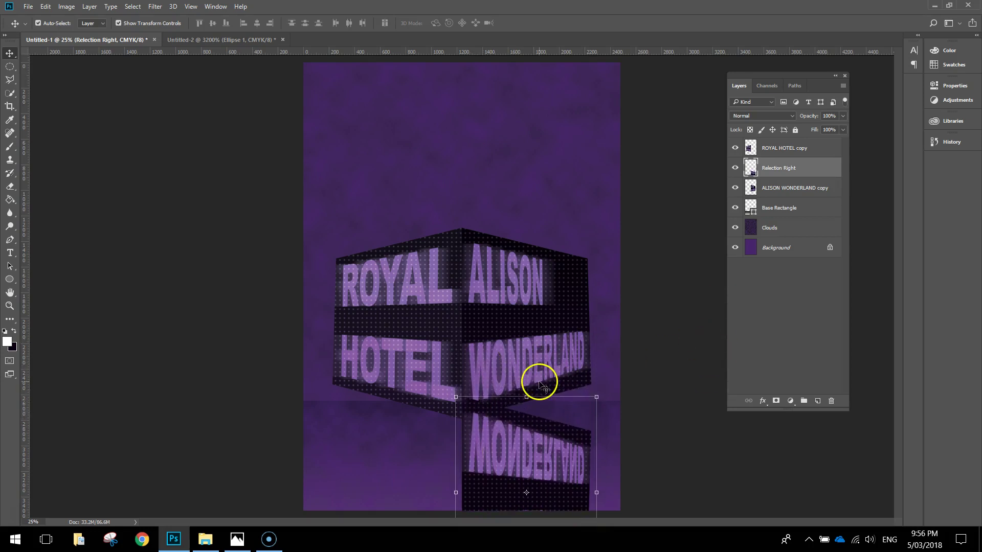
{"action": "left_click", "coordinate": [542, 384]}
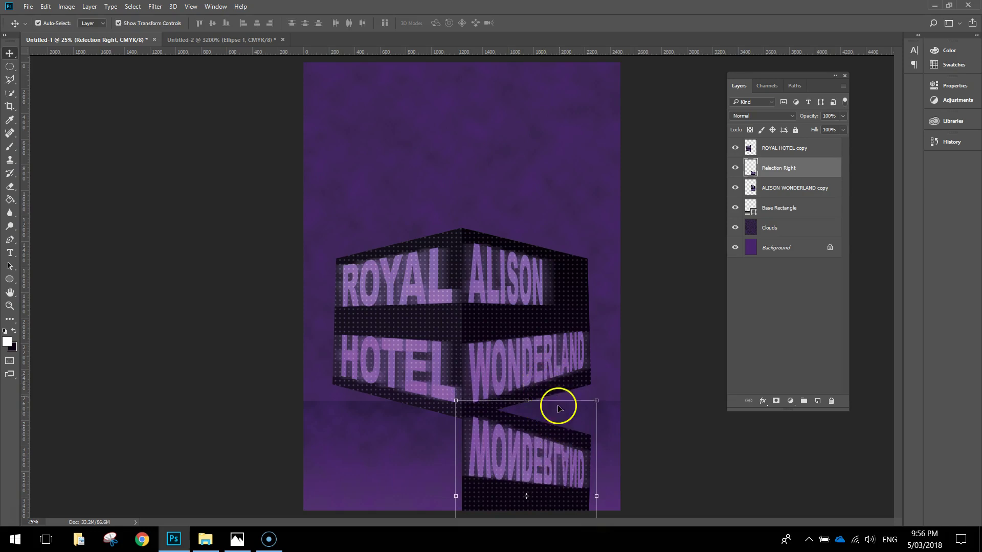
- Set the Relection Right layer's opacity to 30% and skew its outer side upward by about 34° vertically
{"action": "left_click", "coordinate": [829, 117]}
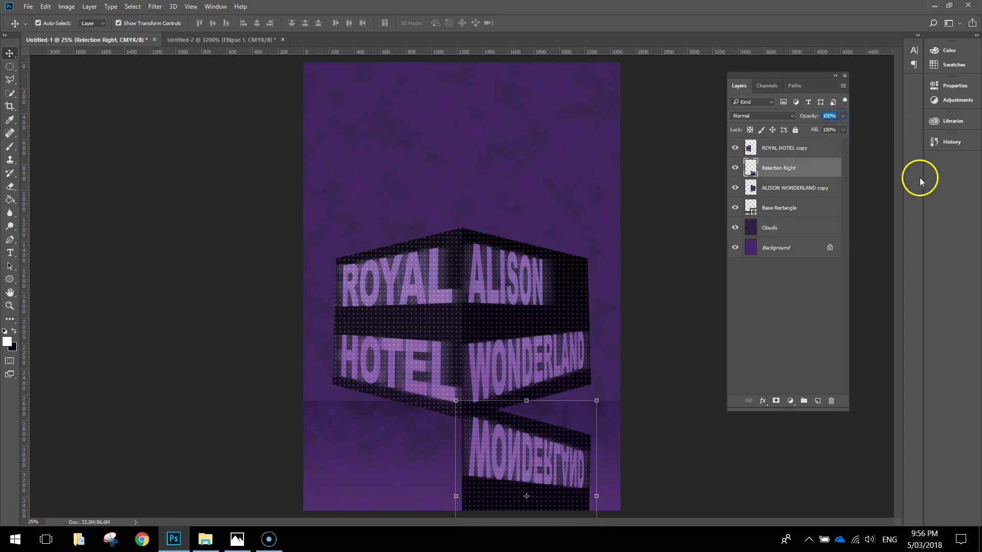
{"action": "type", "text": "30"}
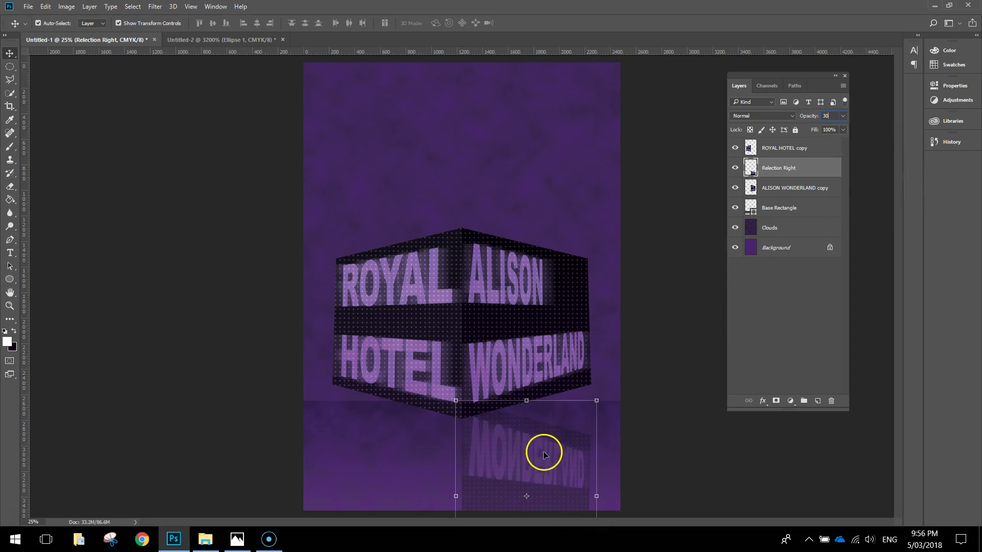
{"action": "left_click", "coordinate": [45, 6]}
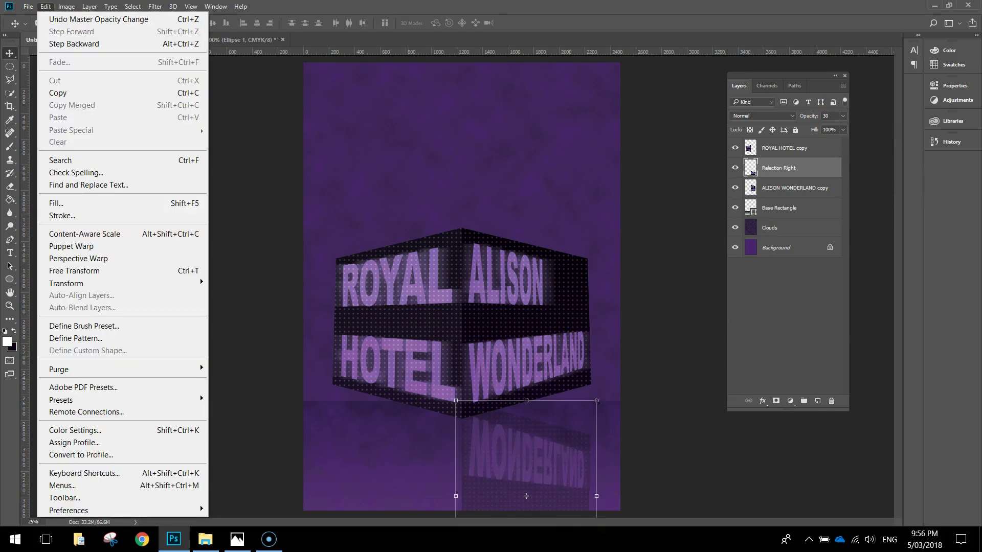
{"action": "mouse_move", "coordinate": [90, 284]}
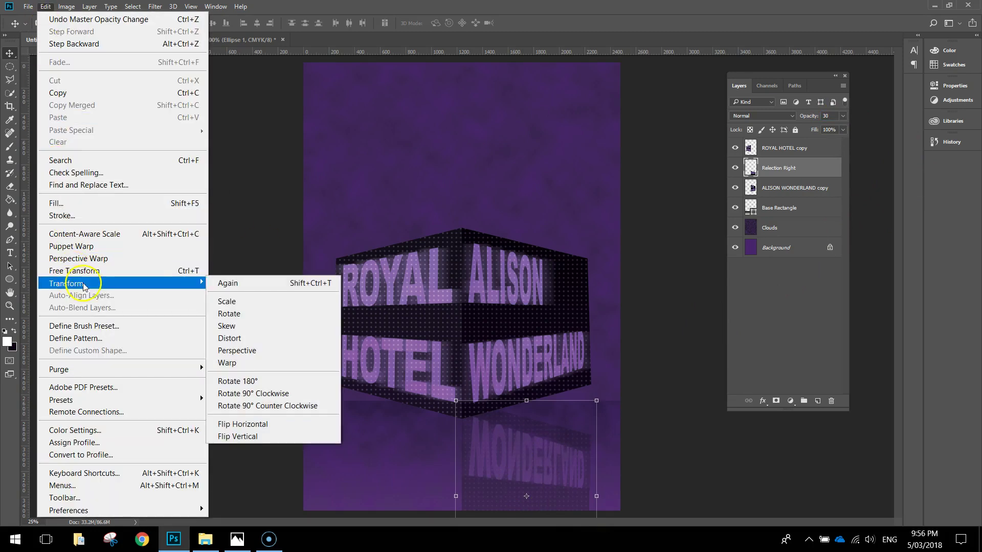
{"action": "left_click", "coordinate": [308, 325]}
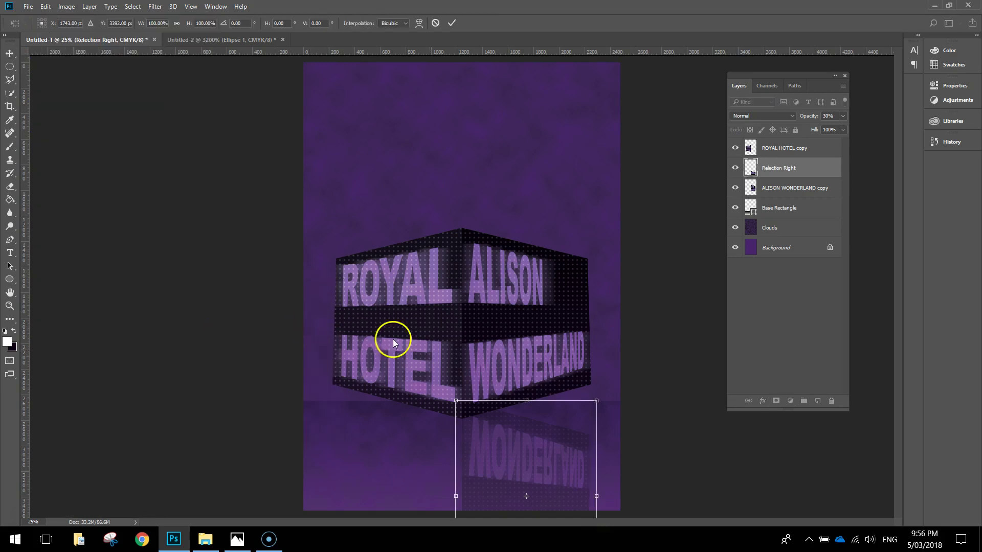
{"action": "left_click_drag", "start_coordinate": [598, 402], "coordinate": [581, 307]}
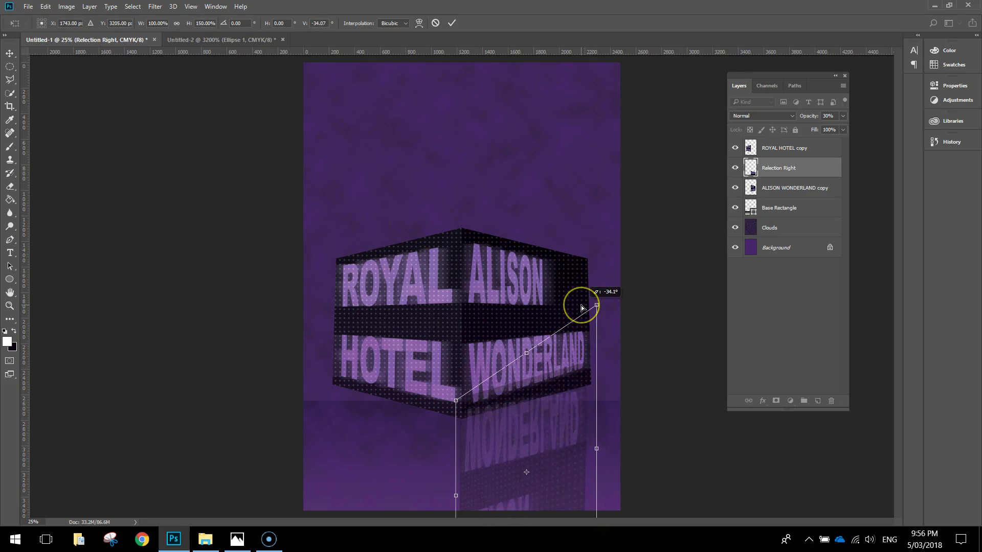
- Reposition the skewed reflection against the sign's lower right edge, refine its vertical skew to about -36°, and apply the transform
{"action": "left_click_drag", "start_coordinate": [571, 378], "coordinate": [591, 458]}
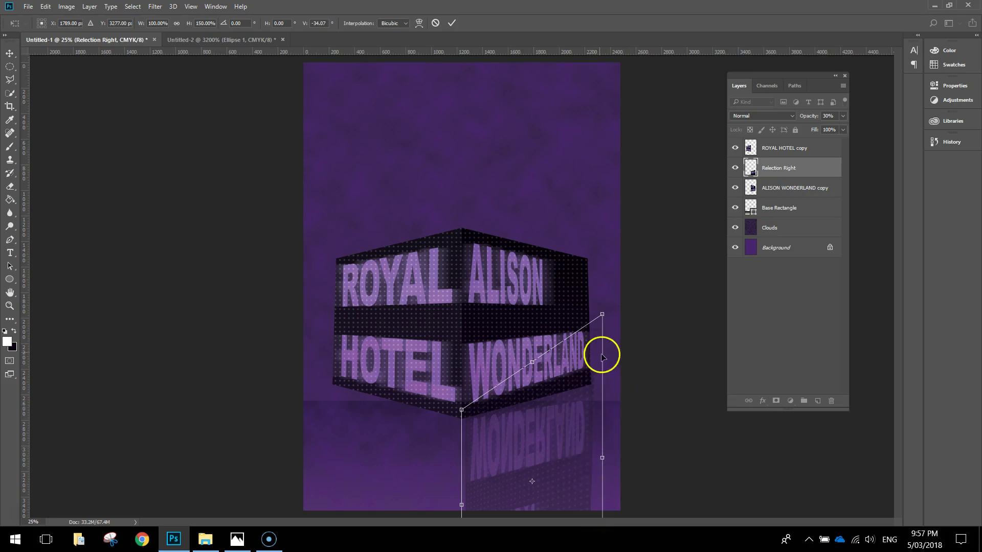
{"action": "key", "text": "Left"}
{"action": "key", "text": "Left"}
{"action": "key", "text": "Left"}
{"action": "key", "text": "Left"}
{"action": "key", "text": "Left"}
{"action": "key", "text": "Left"}
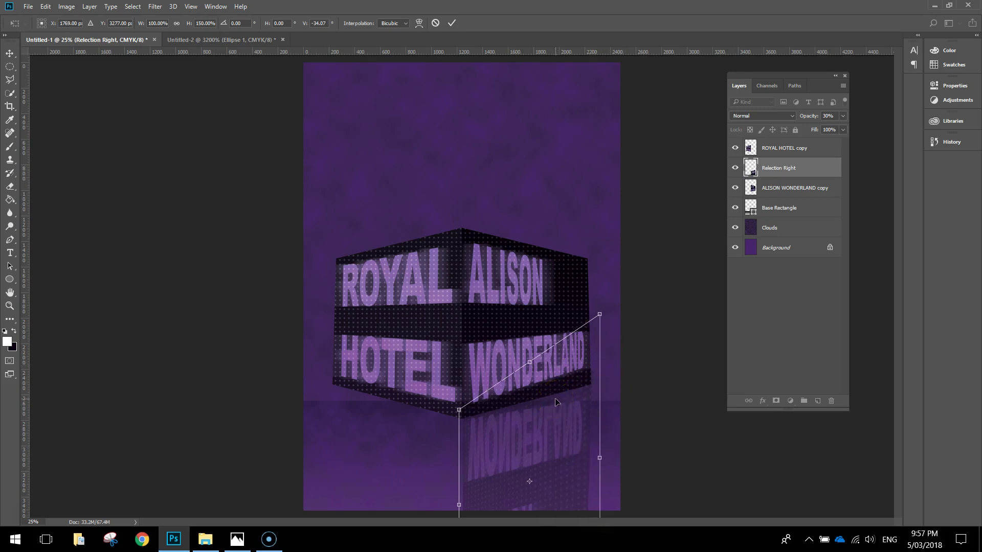
{"action": "key", "text": "Right"}
{"action": "left_click_drag", "start_coordinate": [600, 314], "coordinate": [597, 307]}
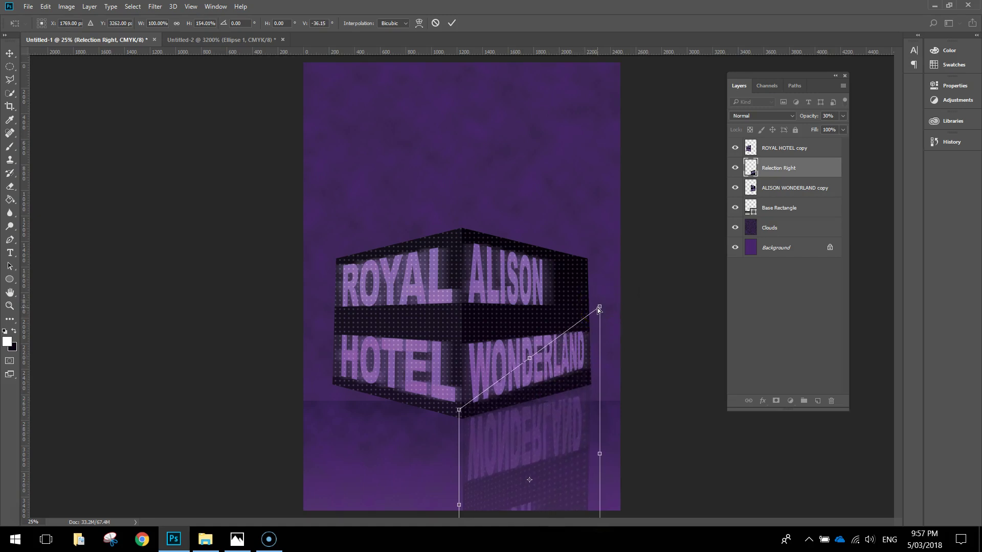
{"action": "left_click", "coordinate": [451, 22]}
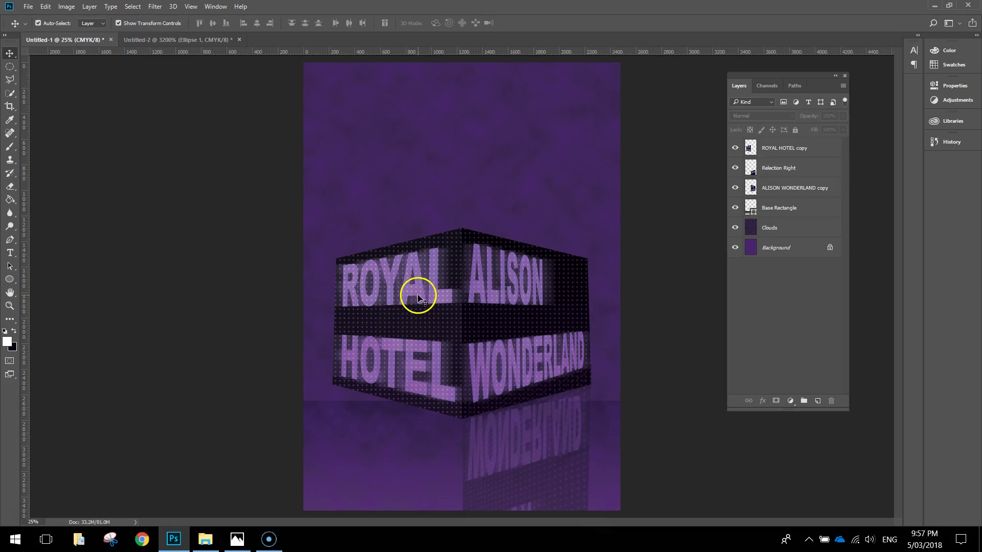
- Duplicate the ROYAL HOTEL copy layer under the name "Relection Left"
{"action": "left_click", "coordinate": [808, 149]}
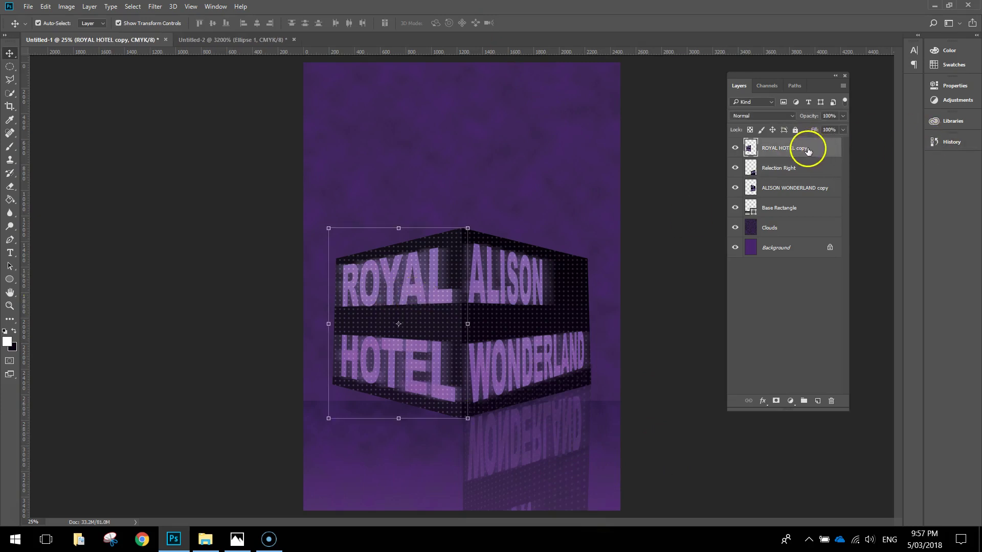
{"action": "right_click", "coordinate": [827, 147]}
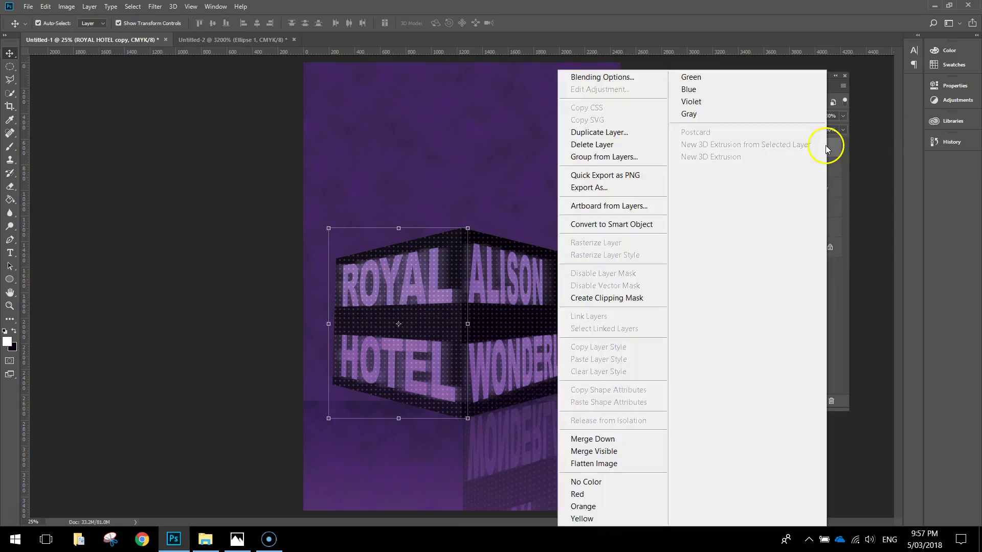
{"action": "left_click", "coordinate": [607, 132]}
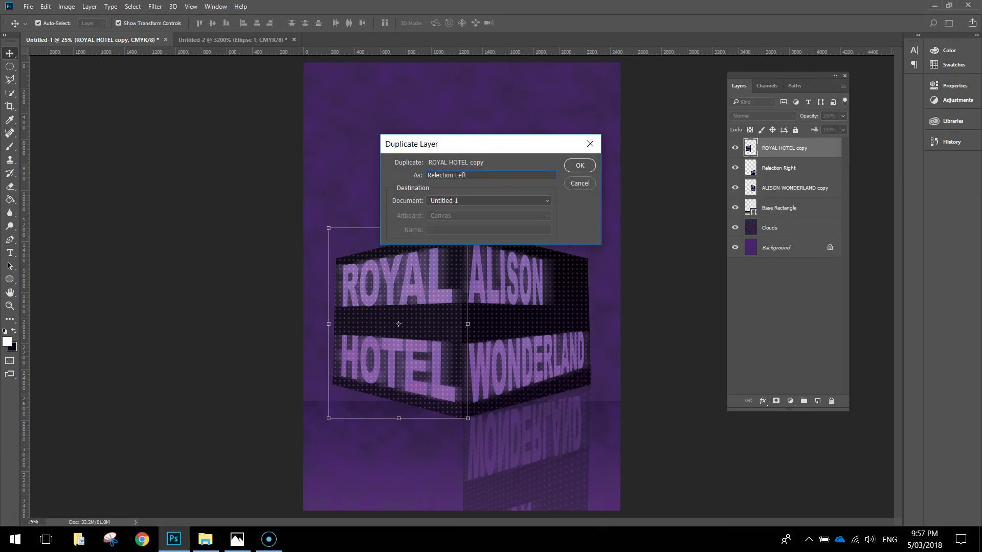
{"action": "key", "text": "Return"}
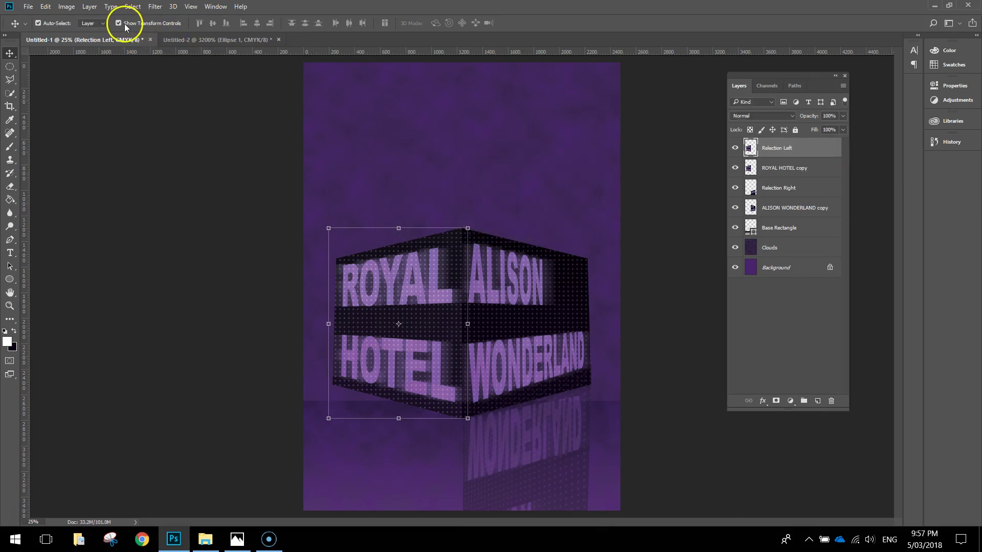
- Flip the Relection Left layer vertically
{"action": "left_click", "coordinate": [46, 6]}
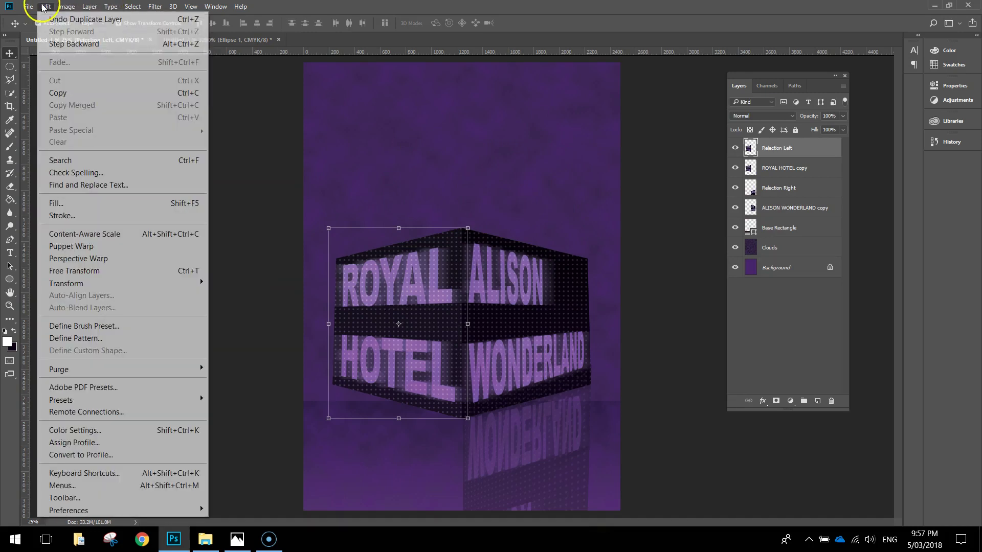
{"action": "mouse_move", "coordinate": [180, 284]}
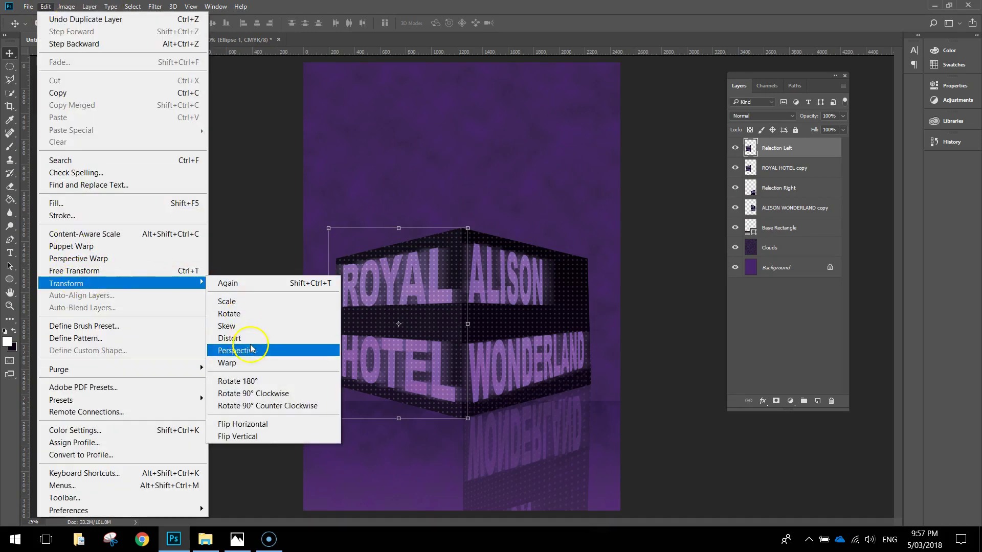
{"action": "left_click", "coordinate": [278, 439]}
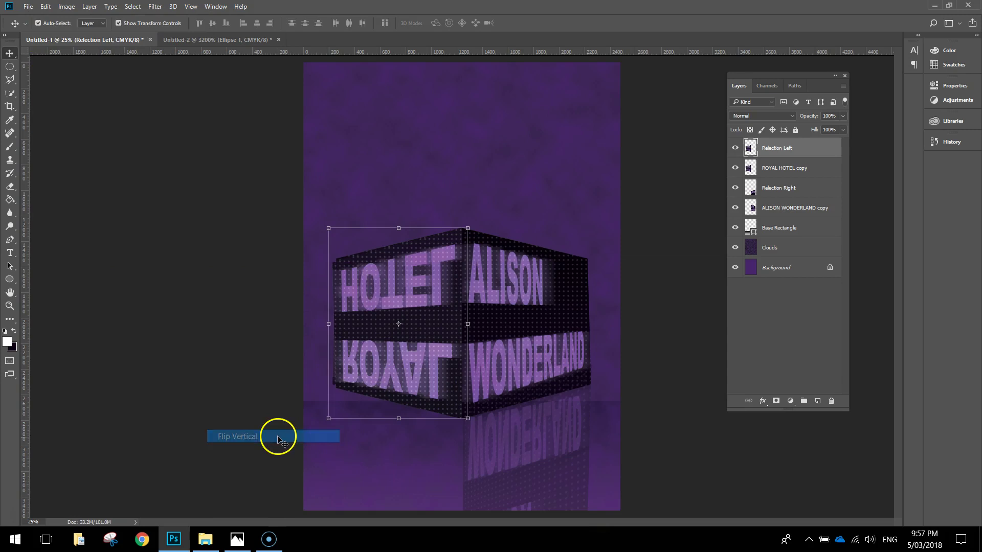
- Move the flipped Relection Left layer straight down until its upper edge meets the floor line beneath the ROYAL HOTEL side
{"action": "key", "text": "shift+Down"}
{"action": "key", "text": "shift+Down"}
{"action": "key", "text": "shift+Down"}
{"action": "key", "text": "shift+Down"}
{"action": "key", "text": "shift+Down"}
{"action": "key", "text": "shift+Down"}
{"action": "key", "text": "shift+Down"}
{"action": "key", "text": "shift+Down"}
{"action": "key", "text": "shift+Down"}
{"action": "key", "text": "shift+Down"}
{"action": "key", "text": "shift+Down"}
{"action": "key", "text": "shift+Down"}
{"action": "key", "text": "shift+Down"}
{"action": "key", "text": "shift+Down"}
{"action": "key", "text": "shift+Down"}
{"action": "key", "text": "shift+Down"}
{"action": "key", "text": "shift+Down"}
{"action": "key", "text": "shift+Down"}
{"action": "key", "text": "shift+Down"}
{"action": "key", "text": "shift+Down"}
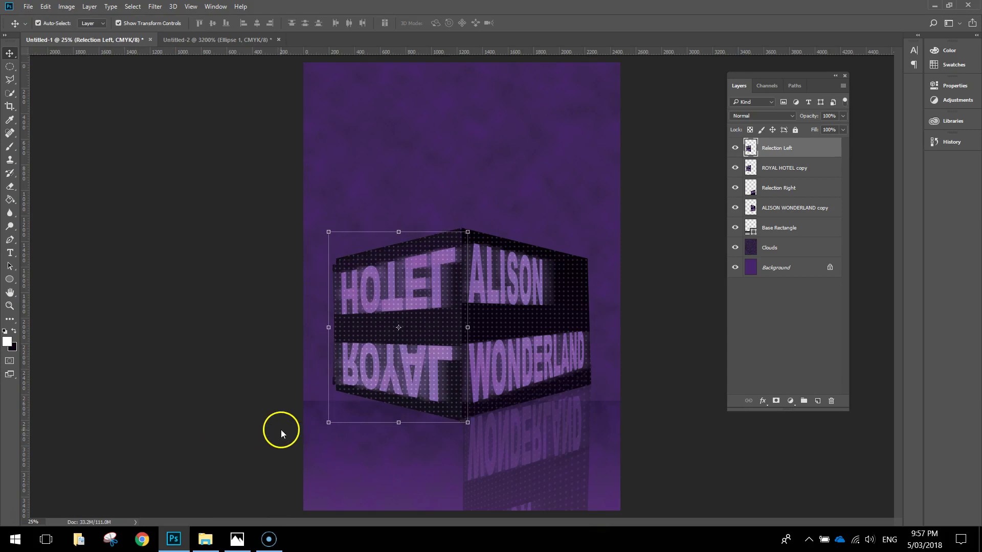
{"action": "key", "text": "shift+Down"}
{"action": "key", "text": "shift+Down"}
{"action": "key", "text": "shift+Down"}
{"action": "key", "text": "shift+Down"}
{"action": "key", "text": "shift+Down"}
{"action": "key", "text": "shift+Down"}
{"action": "key", "text": "shift+Down"}
{"action": "key", "text": "shift+Down"}
{"action": "key", "text": "shift+Down"}
{"action": "key", "text": "shift+Down"}
{"action": "key", "text": "shift+Down"}
{"action": "key", "text": "shift+Down"}
{"action": "key", "text": "shift+Down"}
{"action": "key", "text": "shift+Down"}
{"action": "key", "text": "shift+Down"}
{"action": "key", "text": "shift+Down"}
{"action": "key", "text": "shift+Down"}
{"action": "key", "text": "shift+Down"}
{"action": "key", "text": "shift+Down"}
{"action": "key", "text": "shift+Down"}
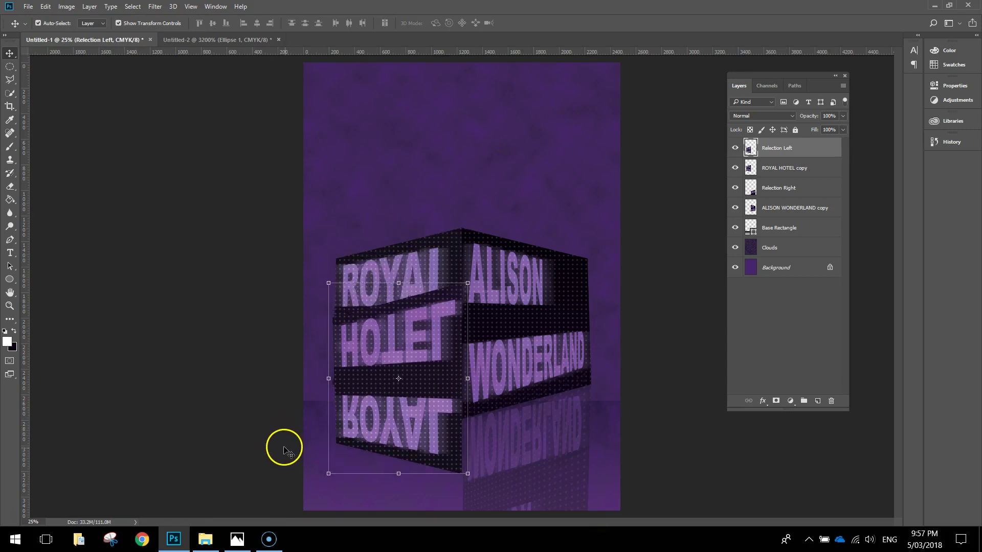
{"action": "key", "text": "shift+Down"}
{"action": "key", "text": "shift+Down"}
{"action": "key", "text": "shift+Down"}
{"action": "key", "text": "shift+Down"}
{"action": "key", "text": "shift+Down"}
{"action": "key", "text": "shift+Down"}
{"action": "key", "text": "shift+Down"}
{"action": "key", "text": "shift+Down"}
{"action": "key", "text": "shift+Down"}
{"action": "key", "text": "shift+Down"}
{"action": "key", "text": "shift+Down"}
{"action": "key", "text": "shift+Down"}
{"action": "key", "text": "shift+Down"}
{"action": "key", "text": "shift+Down"}
{"action": "key", "text": "shift+Down"}
{"action": "key", "text": "shift+Down"}
{"action": "key", "text": "shift+Down"}
{"action": "key", "text": "shift+Down"}
{"action": "key", "text": "shift+Down"}
{"action": "key", "text": "shift+Down"}
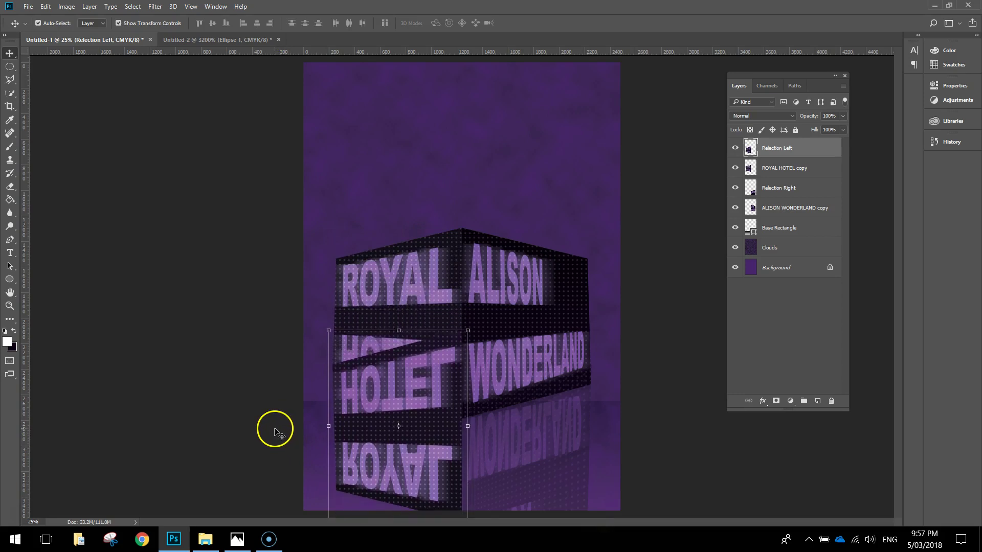
{"action": "key", "text": "shift+Down"}
{"action": "key", "text": "shift+Down"}
{"action": "key", "text": "shift+Down"}
{"action": "key", "text": "shift+Down"}
{"action": "key", "text": "shift+Down"}
{"action": "key", "text": "shift+Down"}
{"action": "key", "text": "shift+Down"}
{"action": "key", "text": "shift+Down"}
{"action": "key", "text": "shift+Down"}
{"action": "key", "text": "shift+Down"}
{"action": "key", "text": "shift+Down"}
{"action": "key", "text": "shift+Down"}
{"action": "key", "text": "shift+Down"}
{"action": "key", "text": "shift+Down"}
{"action": "key", "text": "shift+Down"}
{"action": "key", "text": "shift+Down"}
{"action": "key", "text": "shift+Down"}
{"action": "key", "text": "shift+Down"}
{"action": "key", "text": "shift+Down"}
{"action": "key", "text": "shift+Down"}
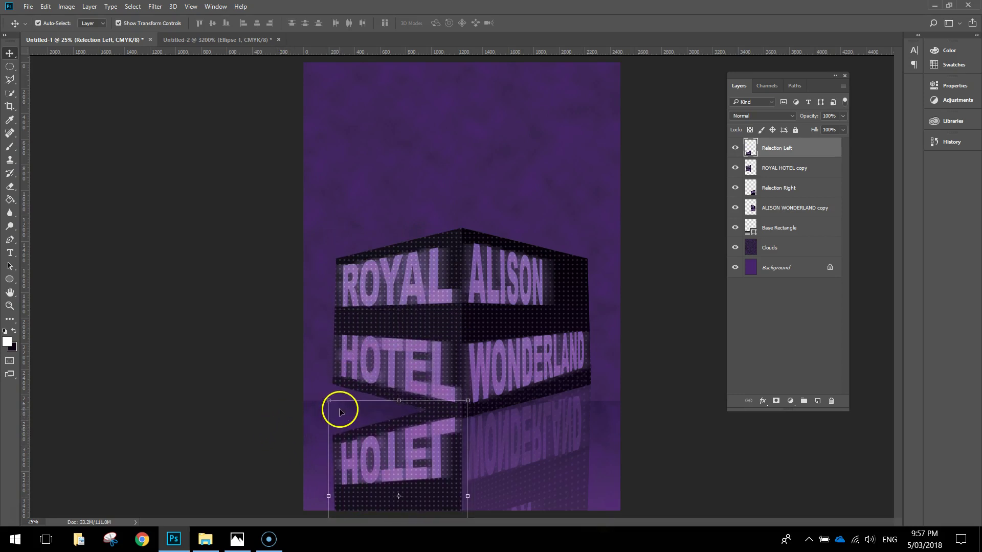
- Set the Relection Left layer's opacity to 30% and skew its outer side upward by about 26° vertically
{"action": "left_click", "coordinate": [826, 116]}
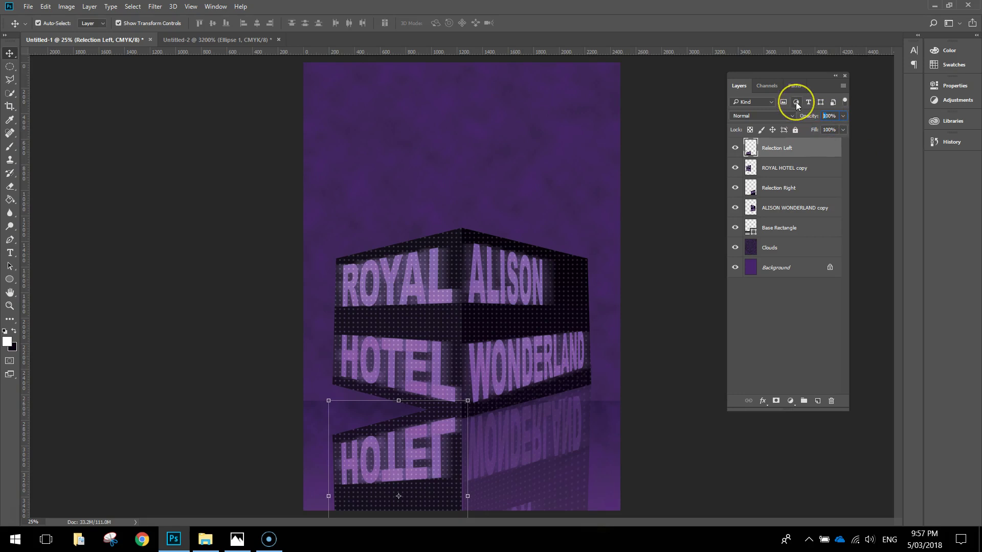
{"action": "type", "text": "30"}
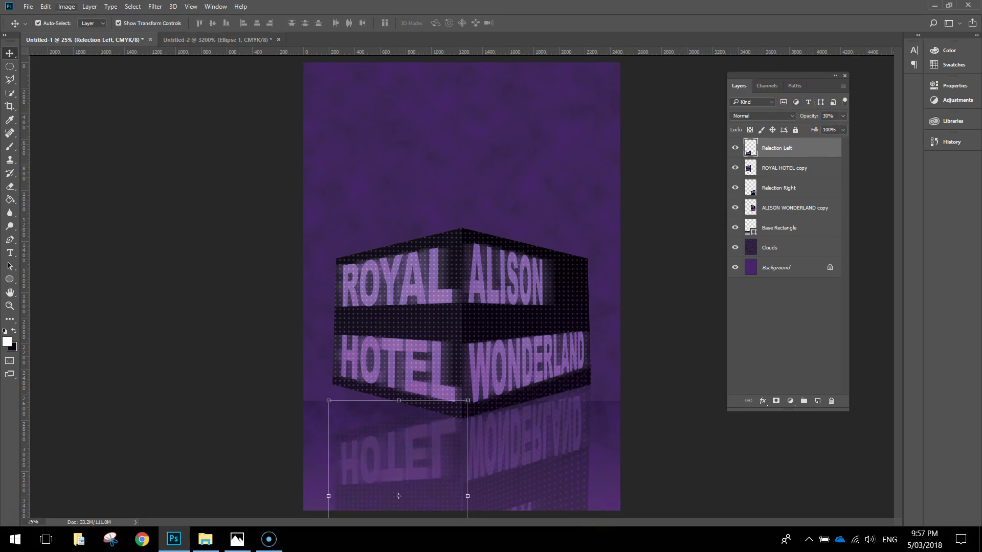
{"action": "left_click", "coordinate": [46, 6]}
{"action": "mouse_move", "coordinate": [94, 376]}
{"action": "mouse_move", "coordinate": [118, 283]}
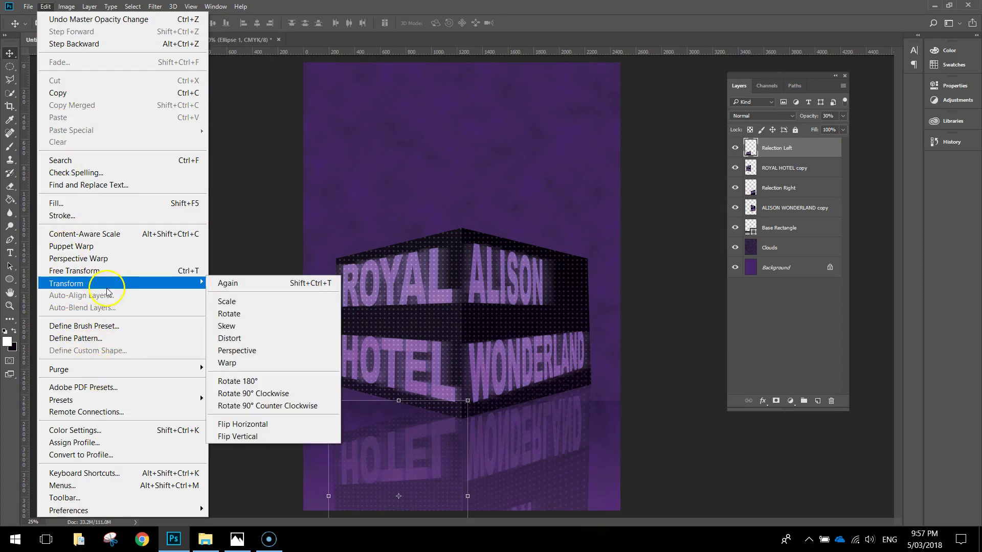
{"action": "left_click", "coordinate": [263, 327]}
{"action": "left_click_drag", "start_coordinate": [330, 404], "coordinate": [328, 336]}
- Shift the skewed reflection sideways to line up with the ROYAL HOTEL side's lower edge, and apply the transform
{"action": "key", "text": "Left"}
{"action": "key", "text": "Left"}
{"action": "key", "text": "Left"}
{"action": "key", "text": "Left"}
{"action": "key", "text": "Left"}
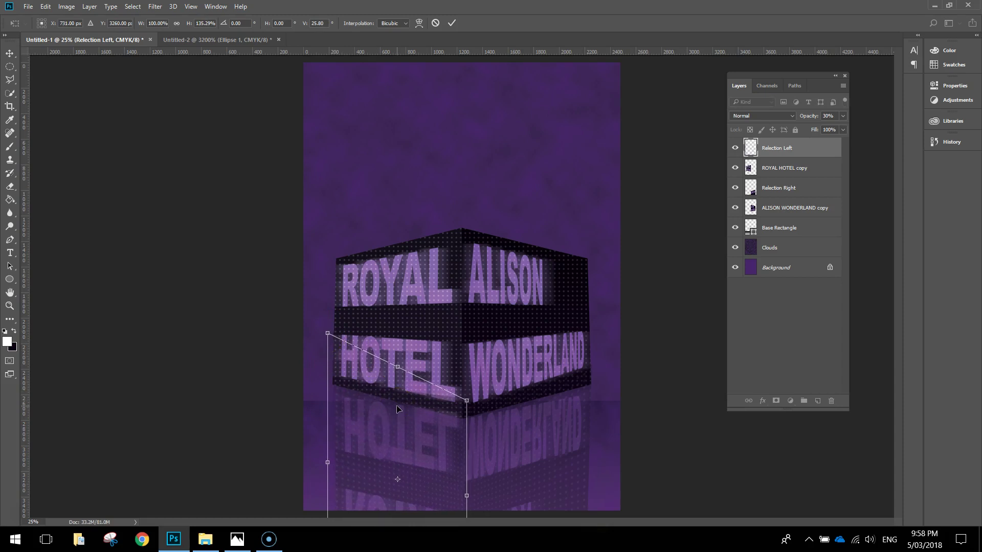
{"action": "left_click_drag", "start_coordinate": [352, 410], "coordinate": [340, 410]}
{"action": "key", "text": "Right"}
{"action": "key", "text": "Right"}
{"action": "key", "text": "Right"}
{"action": "key", "text": "Right"}
{"action": "key", "text": "Right"}
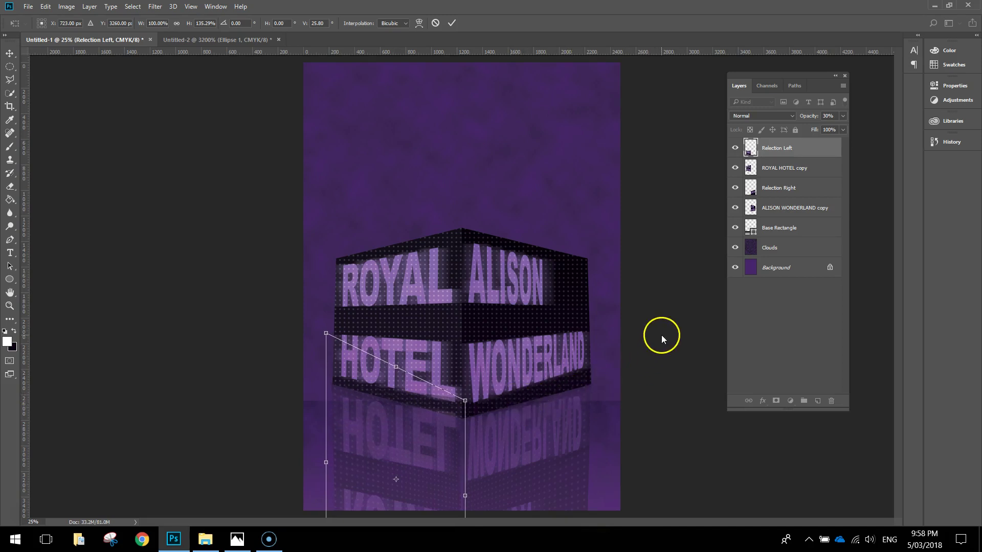
{"action": "left_click", "coordinate": [451, 23]}
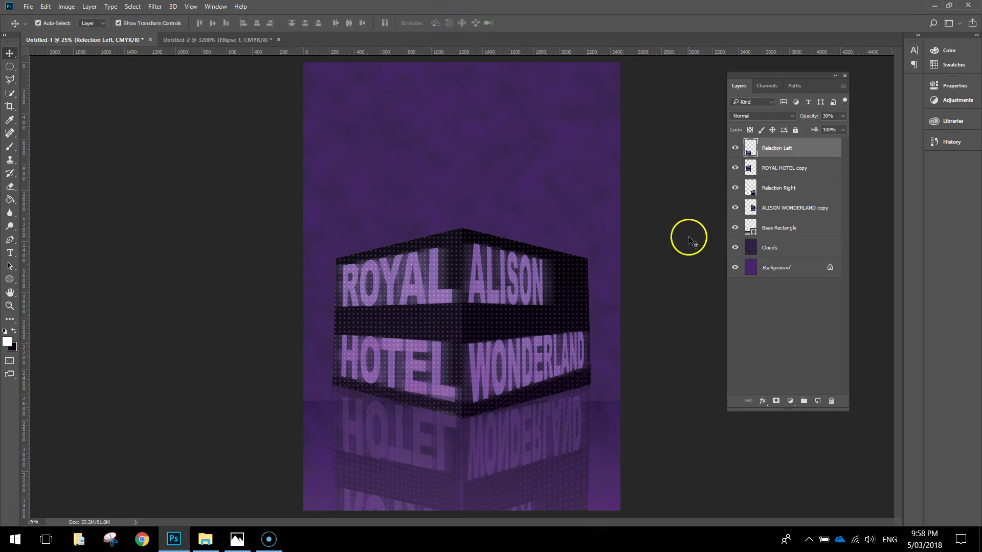
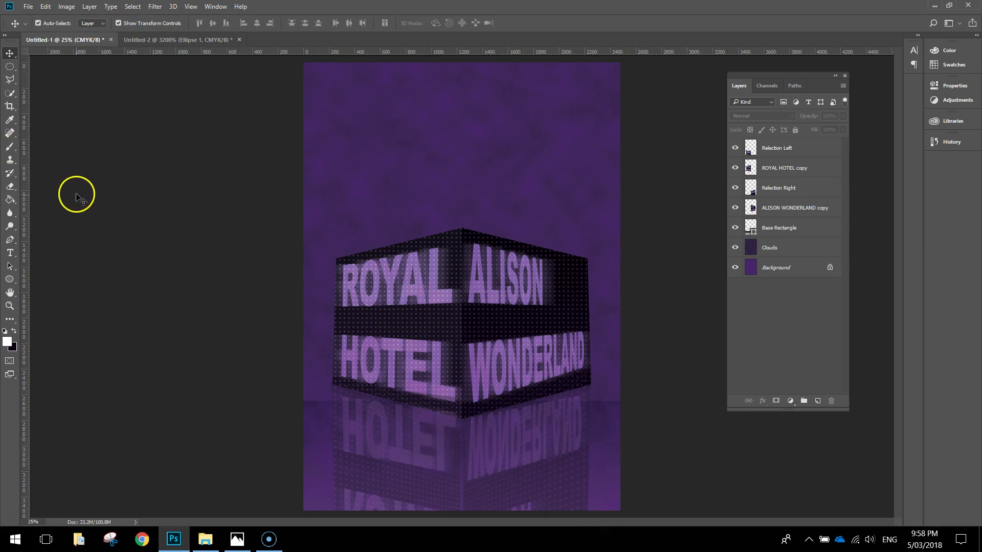
- Check the Example.jpg poster and set the Type tool's text colour to pale lilac ede2f9
{"action": "left_click", "coordinate": [9, 254]}
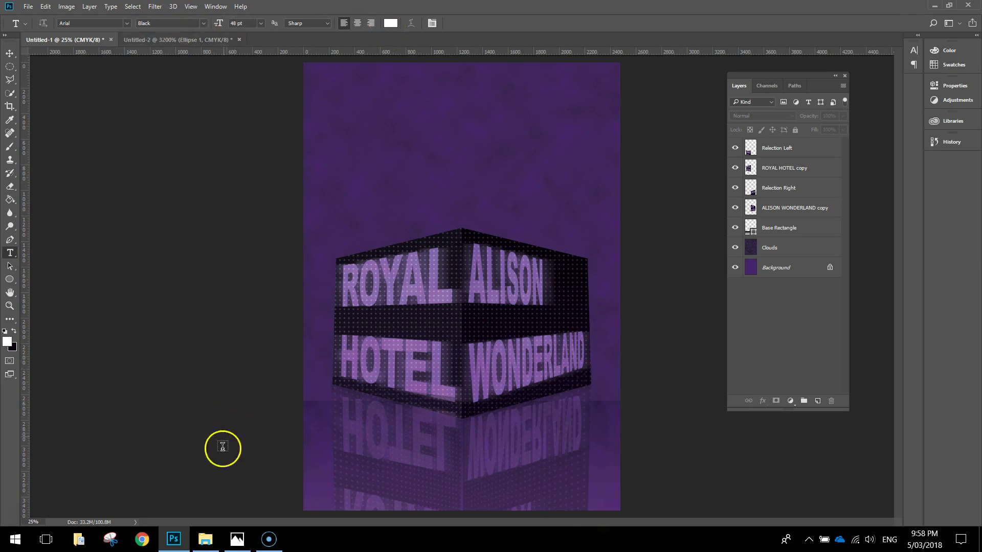
{"action": "left_click", "coordinate": [237, 539]}
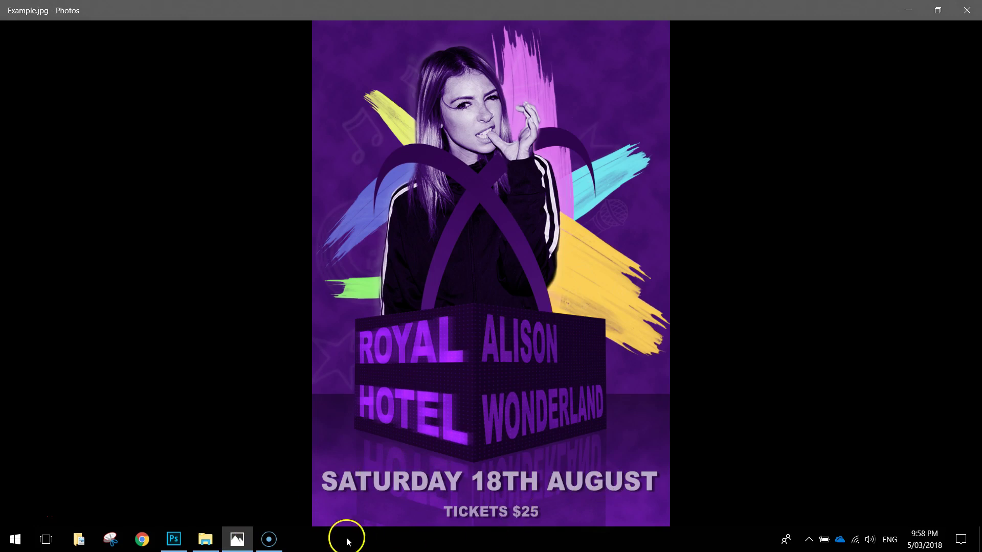
{"action": "left_click", "coordinate": [237, 539]}
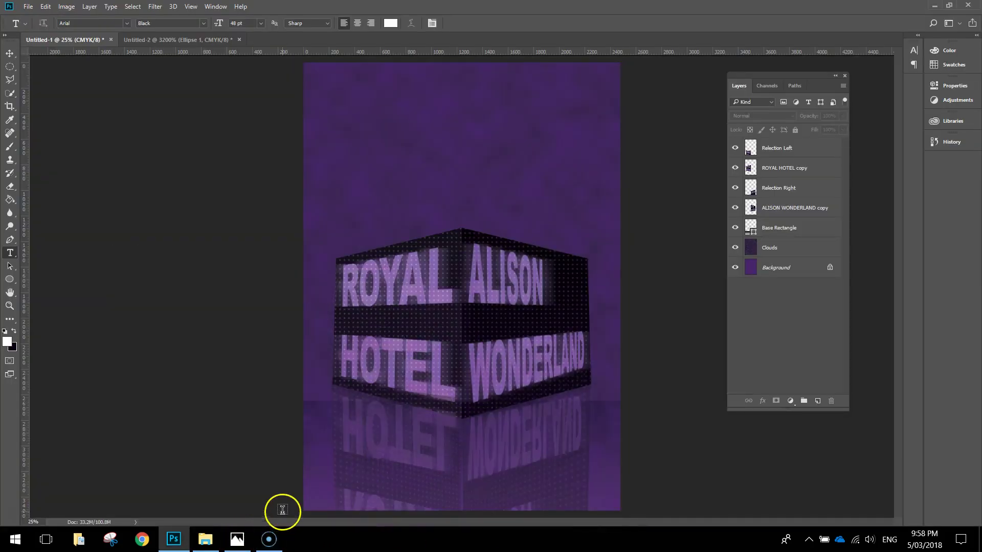
{"action": "left_click", "coordinate": [390, 23]}
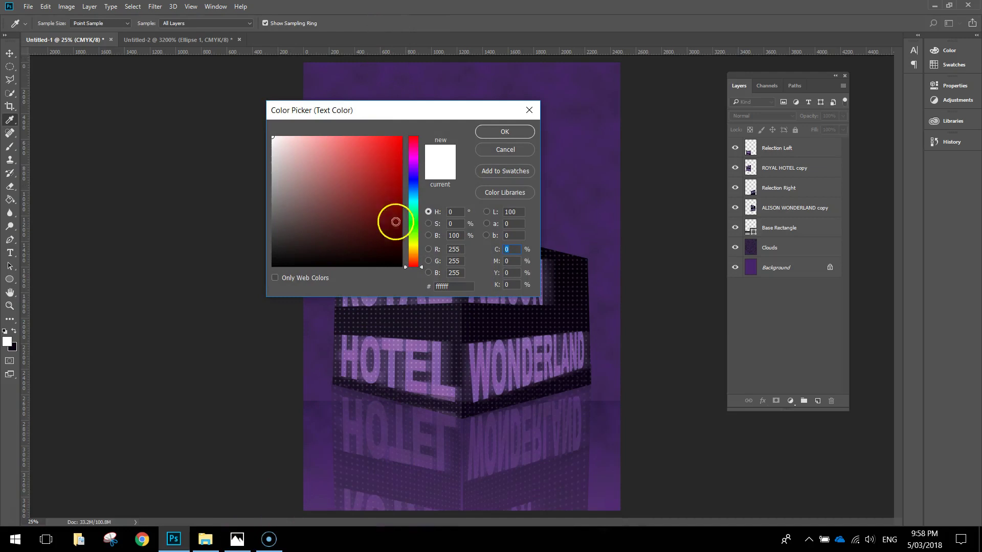
{"action": "left_click", "coordinate": [440, 349]}
{"action": "mouse_move", "coordinate": [322, 185]}
{"action": "left_mouse_down"}
{"action": "mouse_move", "coordinate": [303, 197]}
{"action": "mouse_move", "coordinate": [282, 170]}
{"action": "mouse_move", "coordinate": [288, 143]}
{"action": "left_mouse_up"}
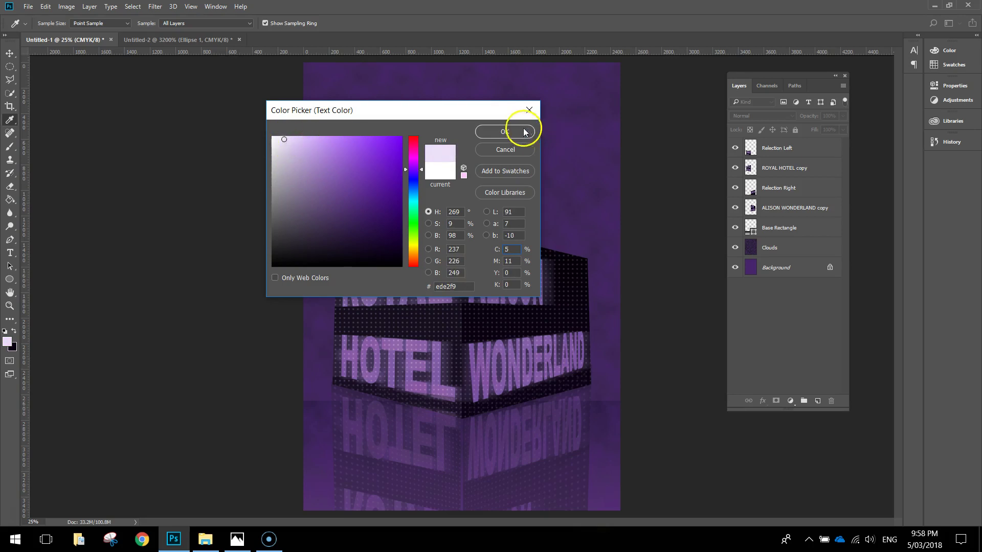
{"action": "left_click", "coordinate": [512, 132]}
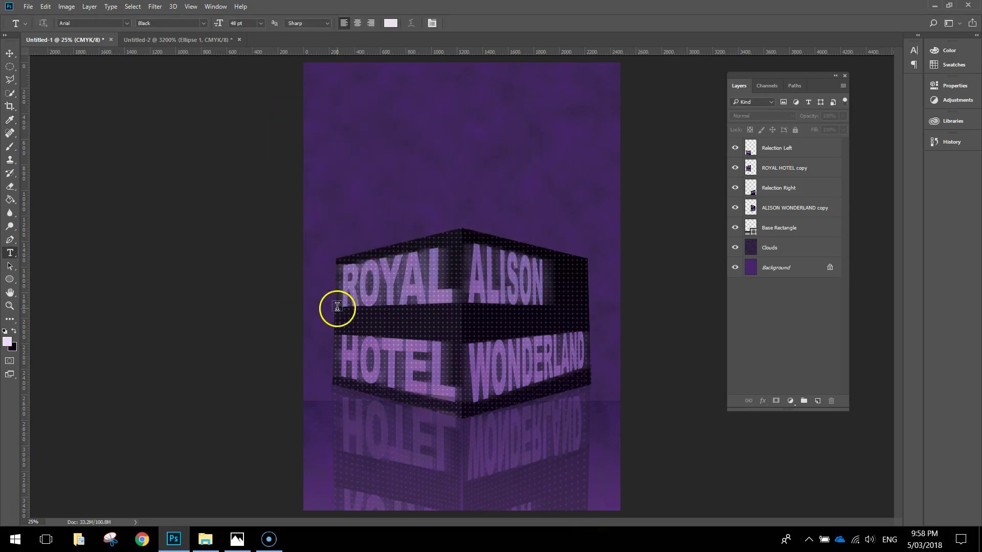
- Check the example poster again and add the text "SATURDAY 18TH AUGUST" in 48 pt Arial Black over the floor reflections
{"action": "left_click", "coordinate": [237, 540]}
{"action": "left_click", "coordinate": [237, 540]}
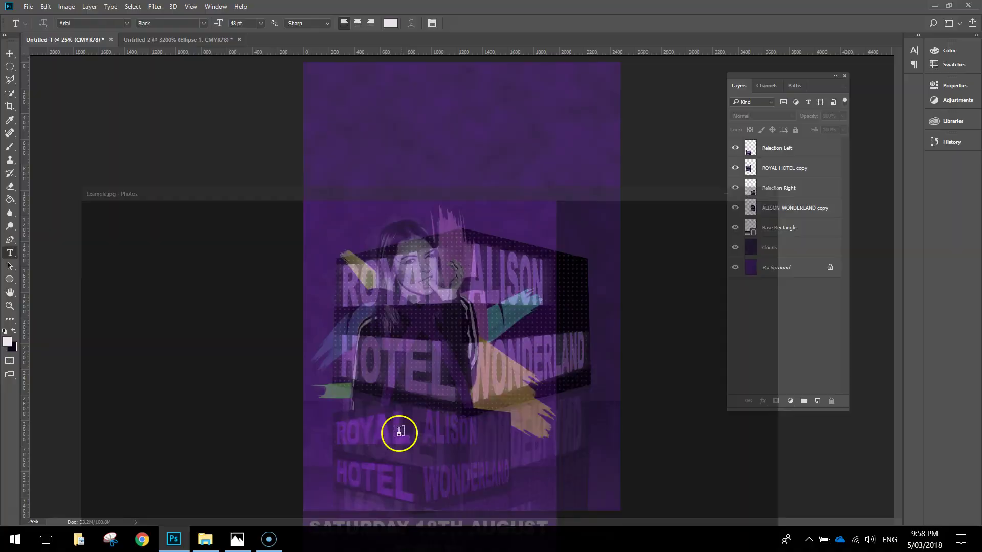
{"action": "left_click", "coordinate": [354, 435]}
{"action": "type", "text": "SA"}
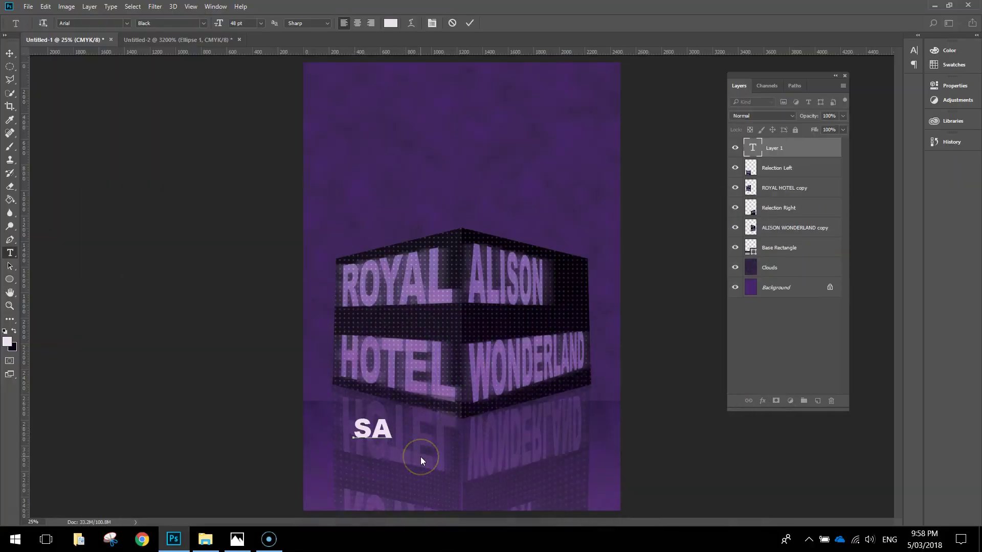
{"action": "type", "text": "TURDAY 18TH AU"}
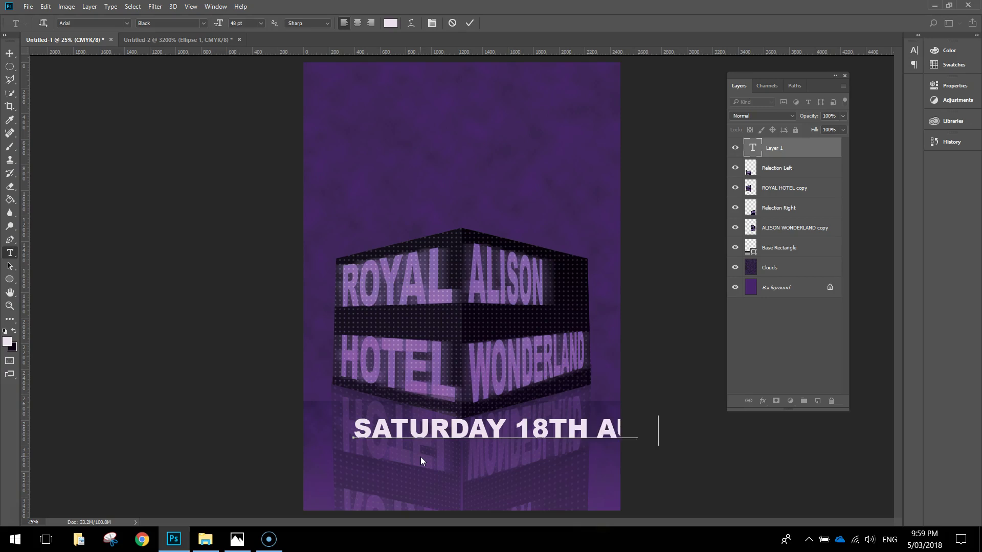
{"action": "type", "text": "GUST"}
- Recolour the whole date text to light purple e3bbee
{"action": "key", "text": "ctrl+a"}
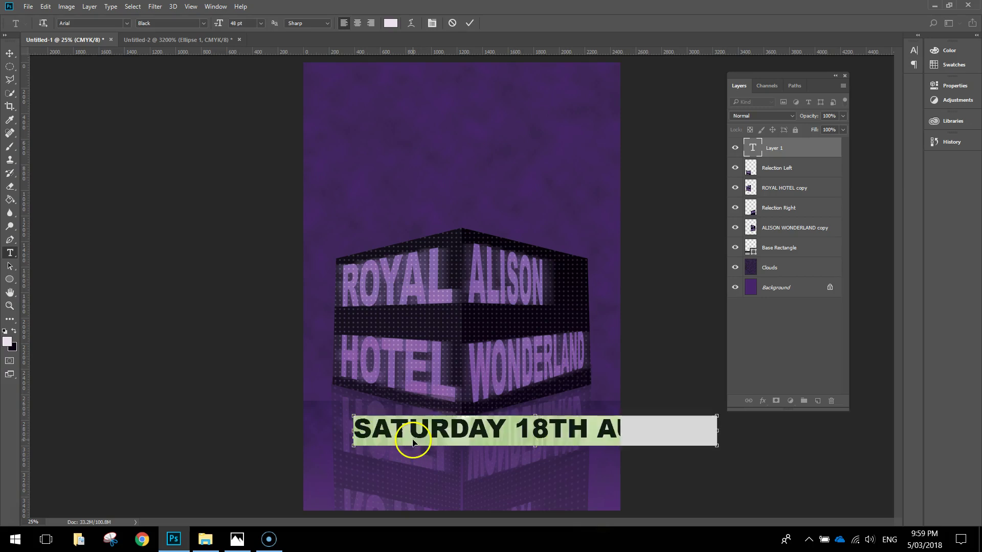
{"action": "left_click", "coordinate": [391, 23]}
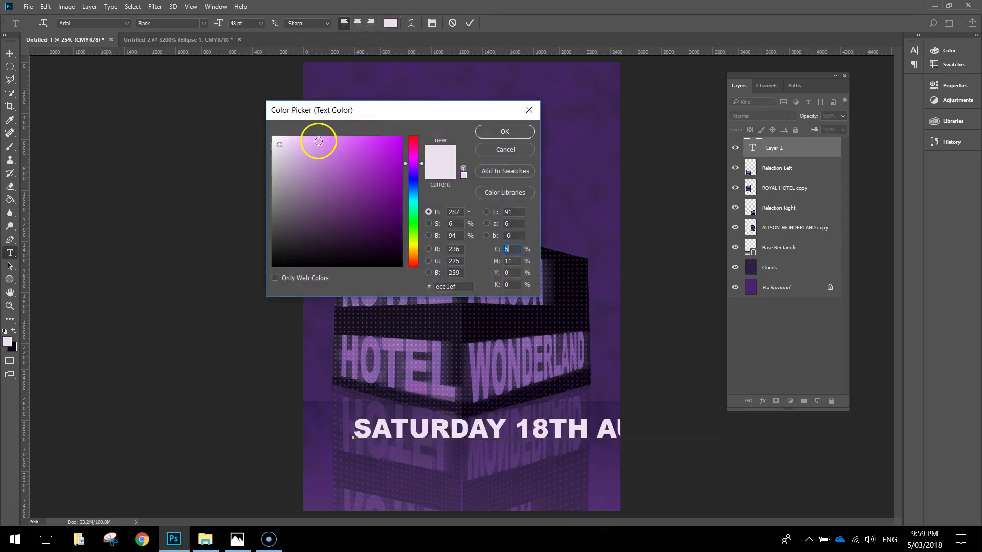
{"action": "left_click", "coordinate": [288, 146]}
{"action": "left_click", "coordinate": [300, 145]}
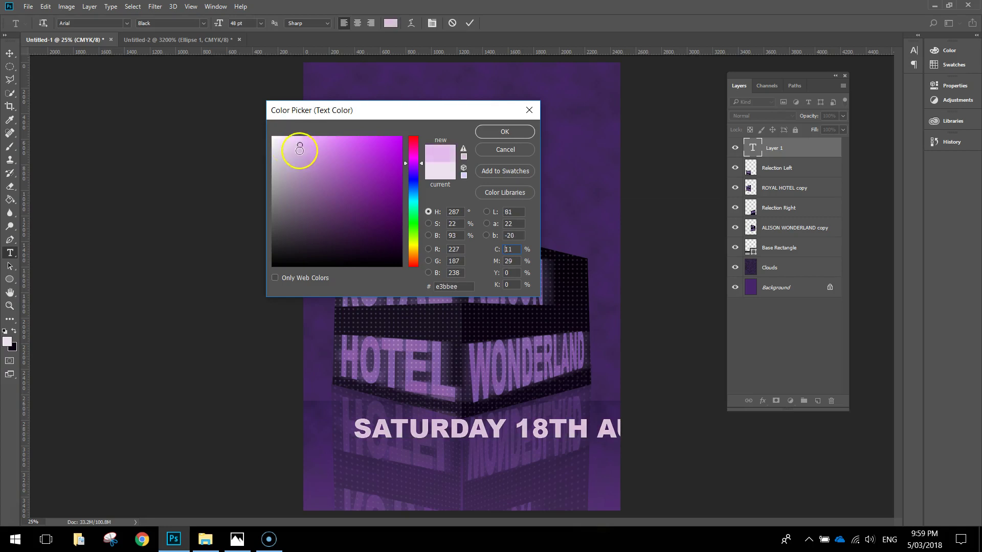
{"action": "left_click", "coordinate": [497, 131]}
- Narrow the date text to about 74% of its width, centre it beneath the sign, and apply the transform
{"action": "left_click", "coordinate": [10, 53]}
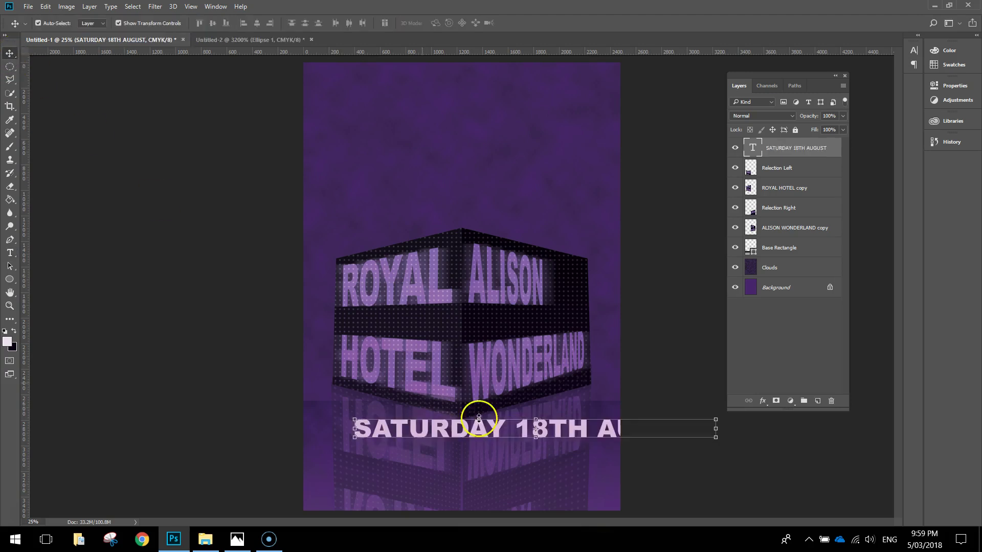
{"action": "left_click_drag", "start_coordinate": [472, 441], "coordinate": [450, 440]}
{"action": "left_click_drag", "start_coordinate": [665, 438], "coordinate": [573, 434]}
{"action": "left_click_drag", "start_coordinate": [477, 436], "coordinate": [511, 448]}
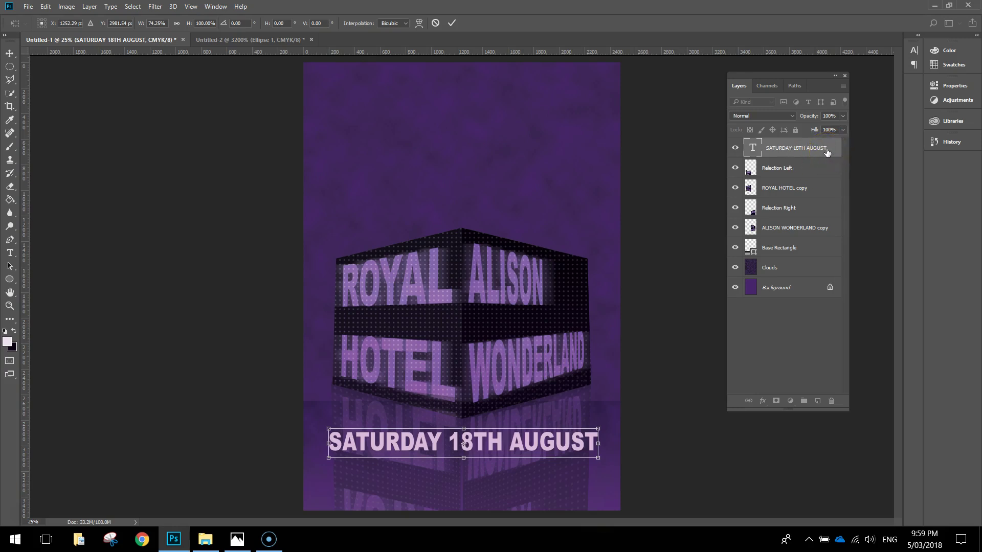
{"action": "left_click", "coordinate": [451, 22]}
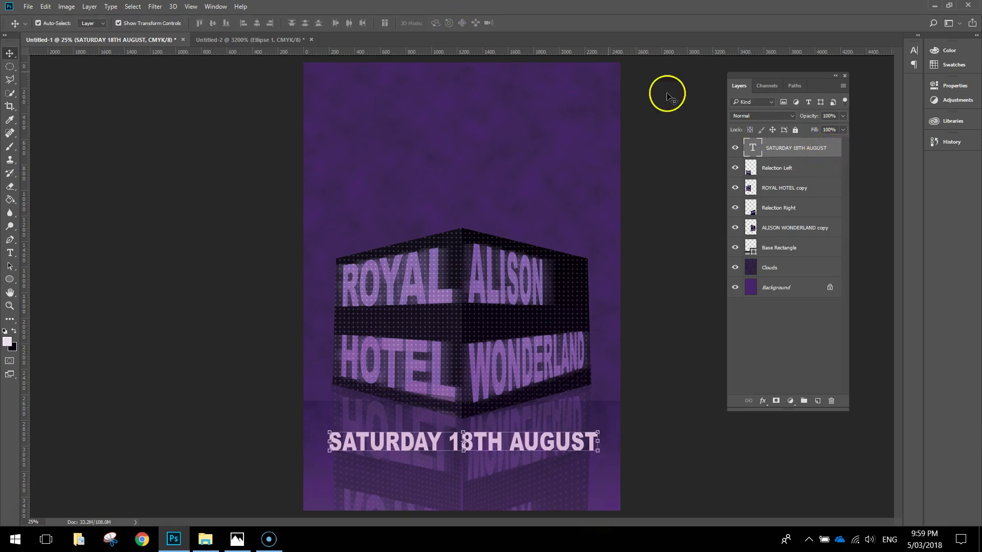
- Add a Drop Shadow effect to the SATURDAY 18TH AUGUST text layer
{"action": "double_click", "coordinate": [830, 148]}
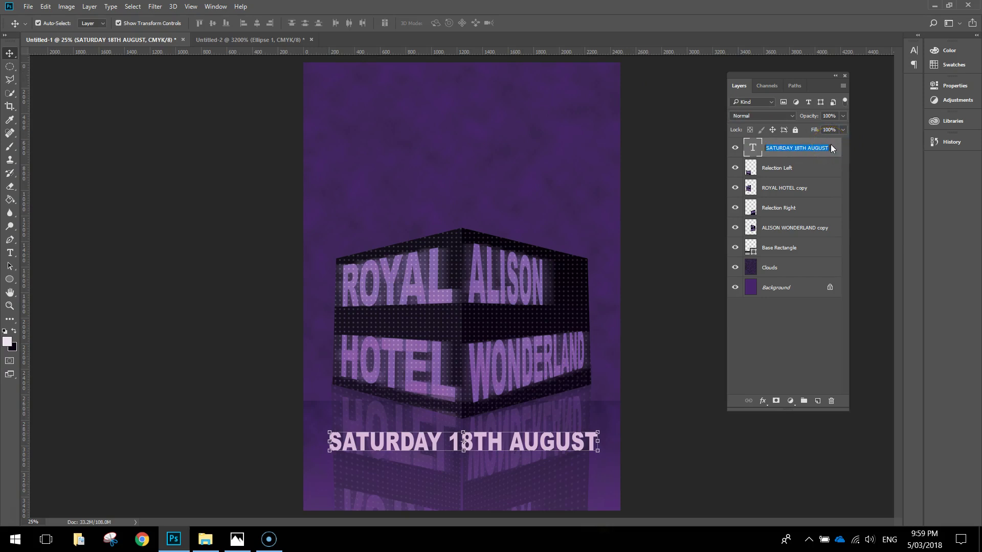
{"action": "left_click", "coordinate": [833, 148]}
{"action": "double_click", "coordinate": [836, 150]}
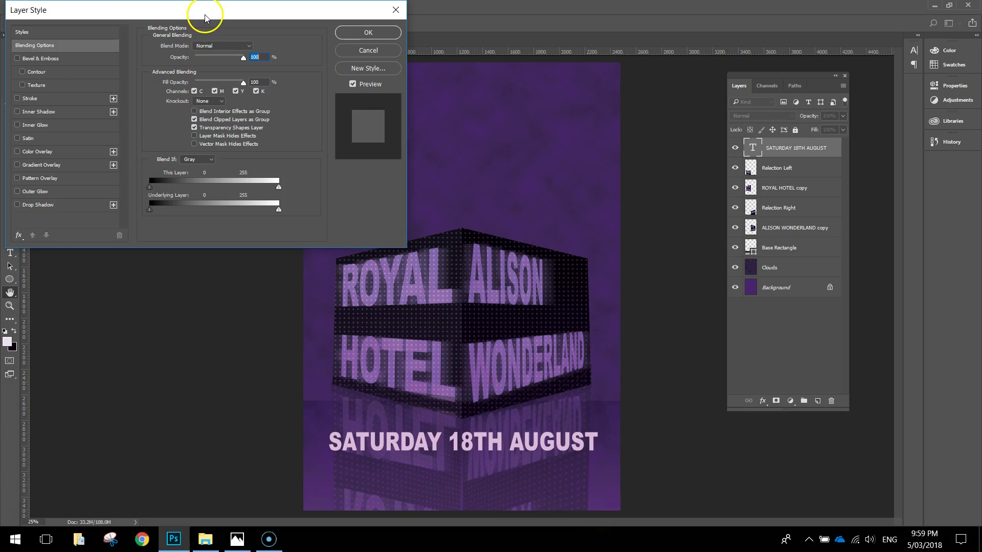
{"action": "left_click_drag", "start_coordinate": [101, 8], "coordinate": [223, 97]}
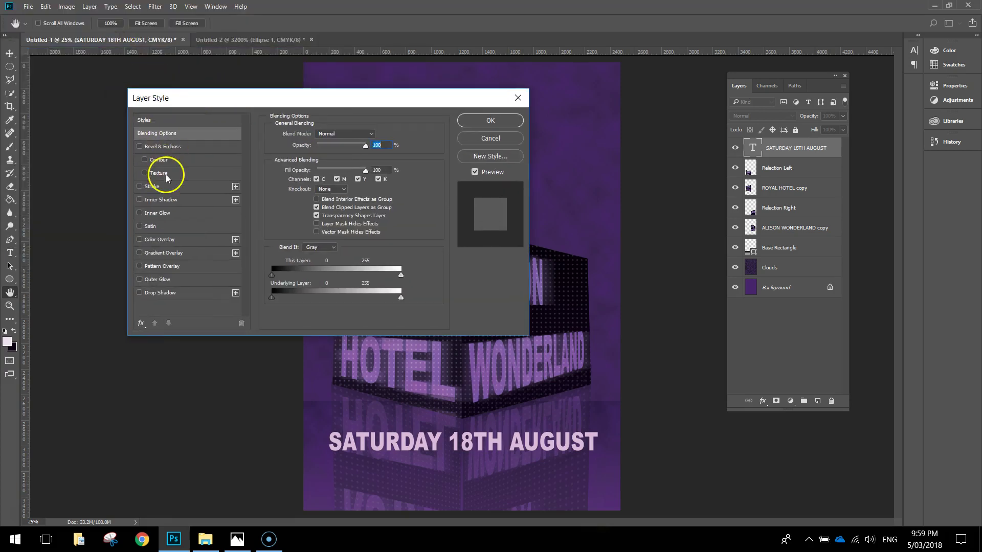
{"action": "left_click", "coordinate": [170, 295]}
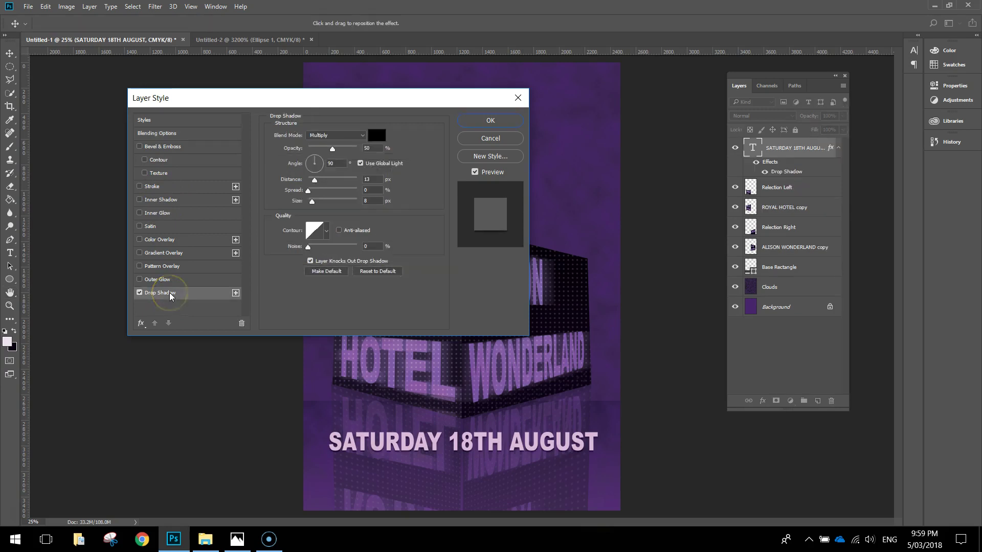
- Apply the drop shadow with a 129° angle and 20 px distance, and move the date text slightly upward
{"action": "left_click_drag", "start_coordinate": [307, 157], "coordinate": [309, 161]}
{"action": "left_click_drag", "start_coordinate": [374, 181], "coordinate": [339, 180]}
{"action": "key", "text": "Up"}
{"action": "key", "text": "Up"}
{"action": "key", "text": "Up"}
{"action": "key", "text": "Up"}
{"action": "key", "text": "Up"}
{"action": "key", "text": "Up"}
{"action": "key", "text": "Up"}
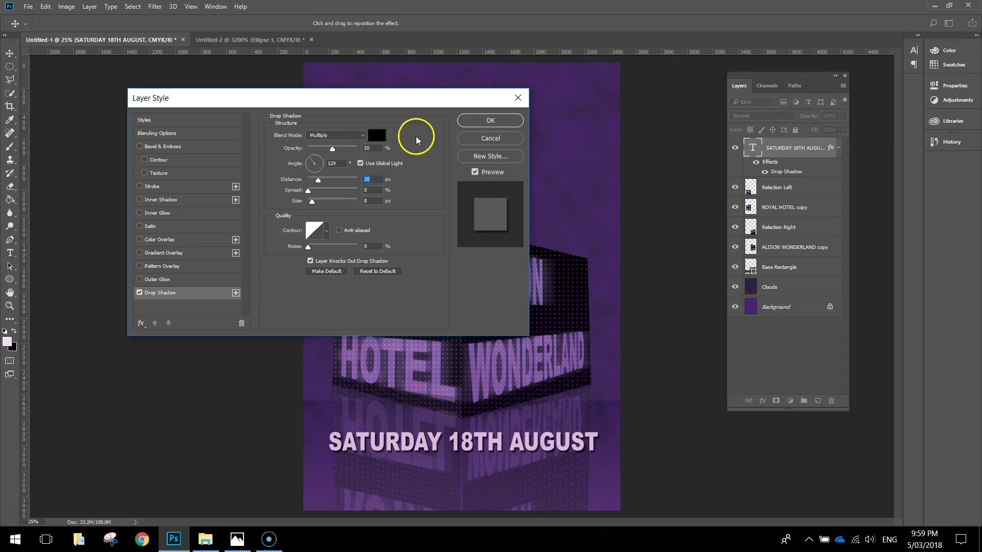
{"action": "left_click", "coordinate": [476, 123]}
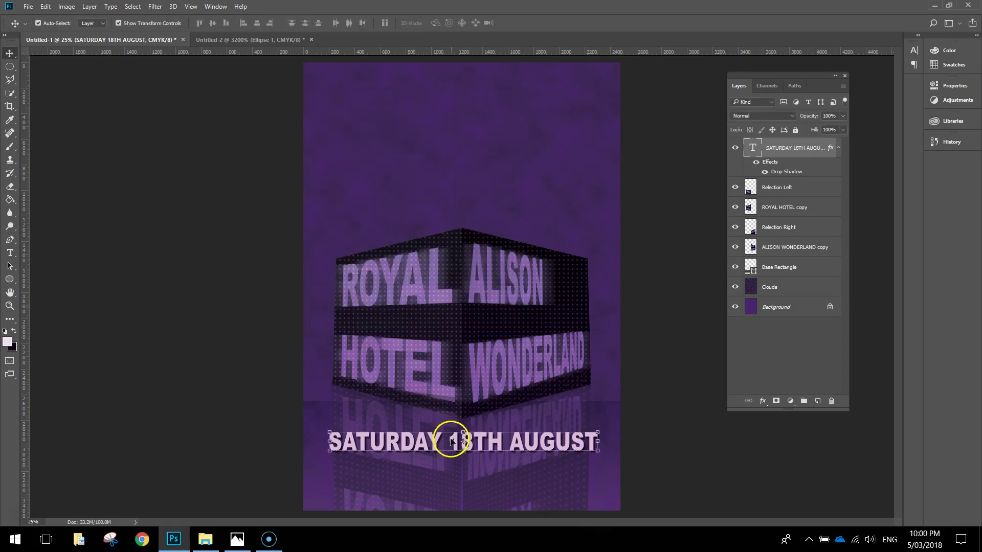
{"action": "left_click_drag", "start_coordinate": [460, 450], "coordinate": [463, 454]}
{"action": "left_click", "coordinate": [450, 25]}
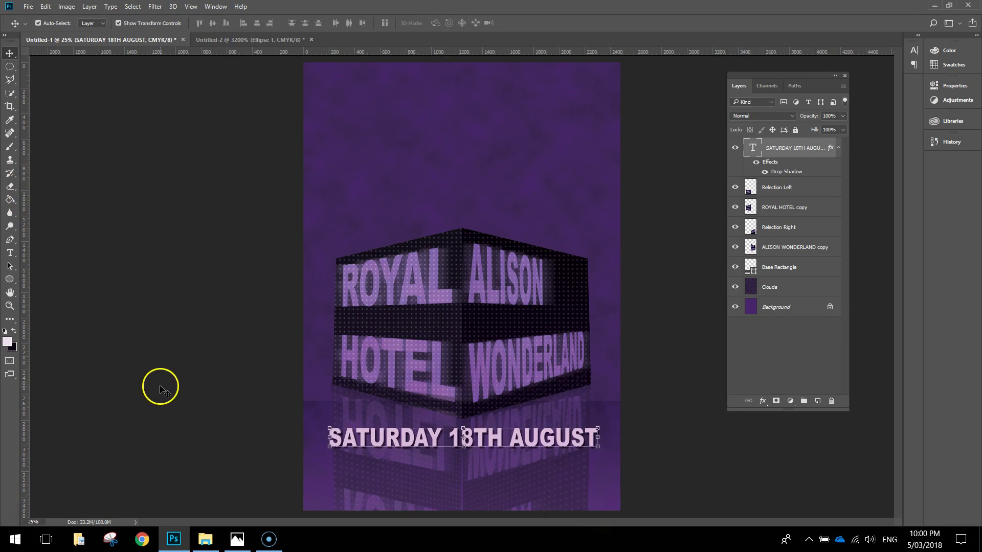
- Set the foreground colour to a light pinkish purple for a new line of text
{"action": "left_click", "coordinate": [9, 252]}
{"action": "left_click", "coordinate": [7, 342]}
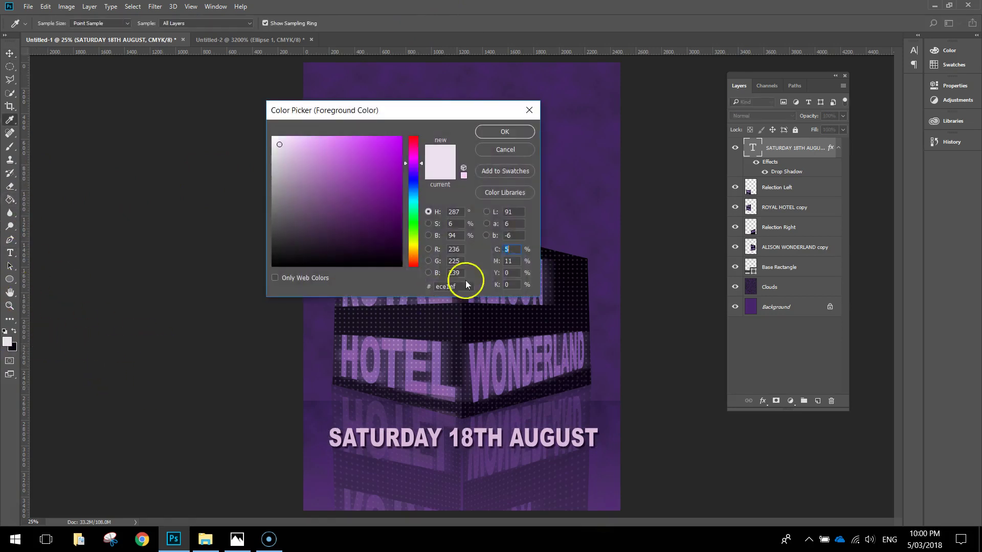
{"action": "left_click", "coordinate": [318, 156]}
{"action": "left_click", "coordinate": [316, 143]}
{"action": "left_click", "coordinate": [503, 132]}
- Add a text line reading TICKETS $25 below the date, checking the wording against the example poster, and commit it
{"action": "left_click", "coordinate": [410, 485]}
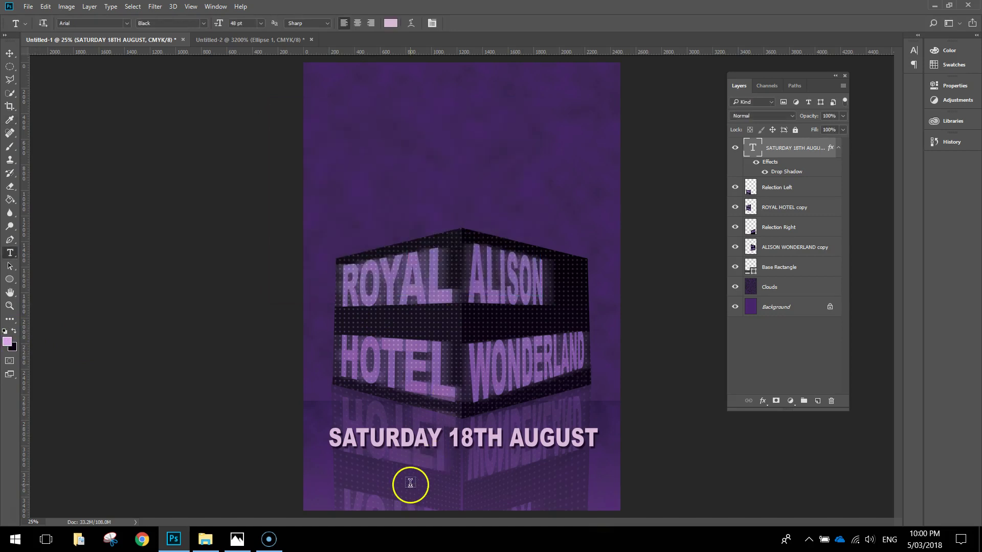
{"action": "type", "text": "$"}
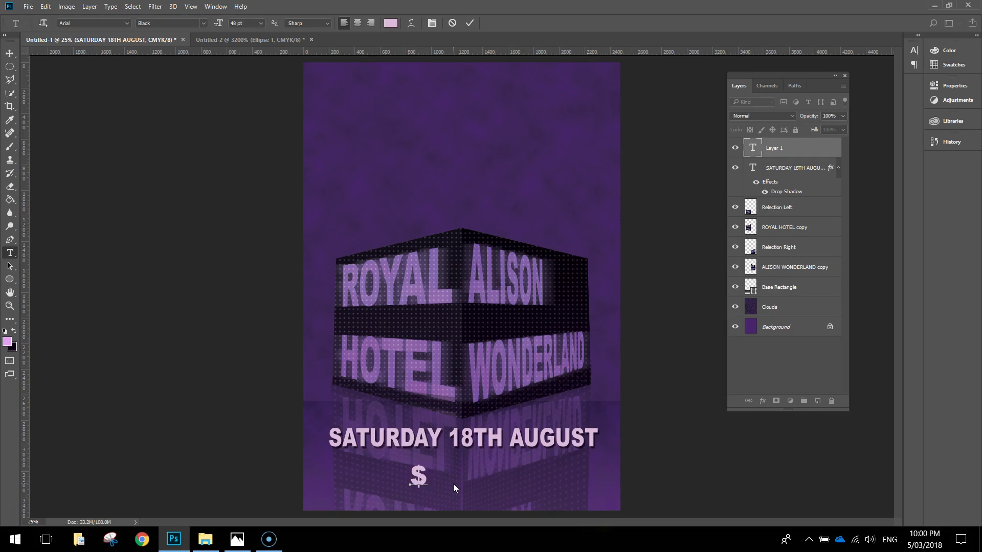
{"action": "key", "text": "alt+Tab"}
{"action": "key", "text": "alt+Tab"}
{"action": "key", "text": "BackSpace"}
{"action": "type", "text": "tlCK"}
{"action": "key", "text": "BackSpace"}
{"action": "key", "text": "BackSpace"}
{"action": "key", "text": "BackSpace"}
{"action": "key", "text": "BackSpace"}
{"action": "type", "text": "Tick"}
{"action": "left_click", "coordinate": [453, 484]}
{"action": "type", "text": "CKERTS"}
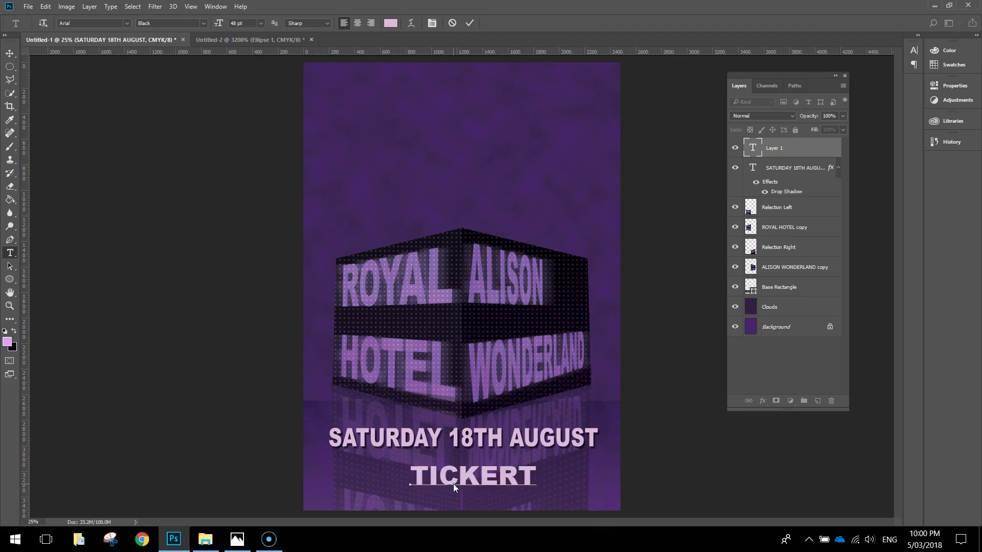
{"action": "key", "text": "BackSpace"}
{"action": "key", "text": "BackSpace"}
{"action": "key", "text": "BackSpace"}
{"action": "key", "text": "BackSpace"}
{"action": "type", "text": "ETS $    25"}
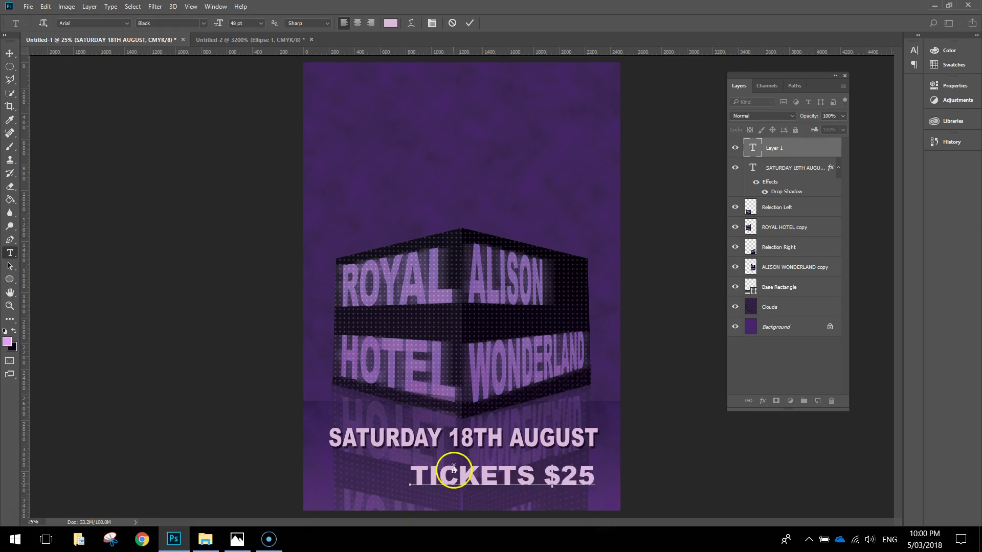
{"action": "key", "text": "alt+Tab"}
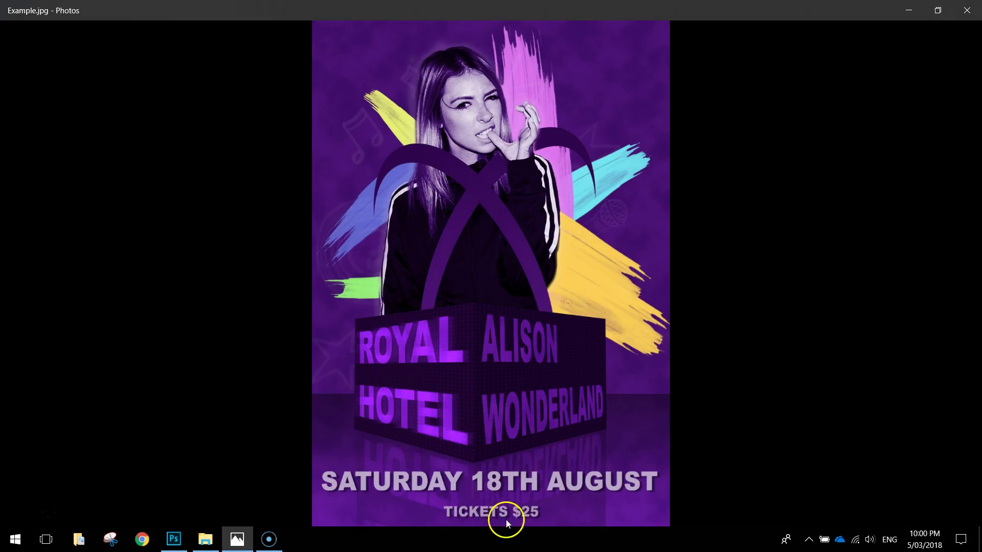
{"action": "key", "text": "alt+Tab"}
{"action": "key", "text": "ctrl+Return"}
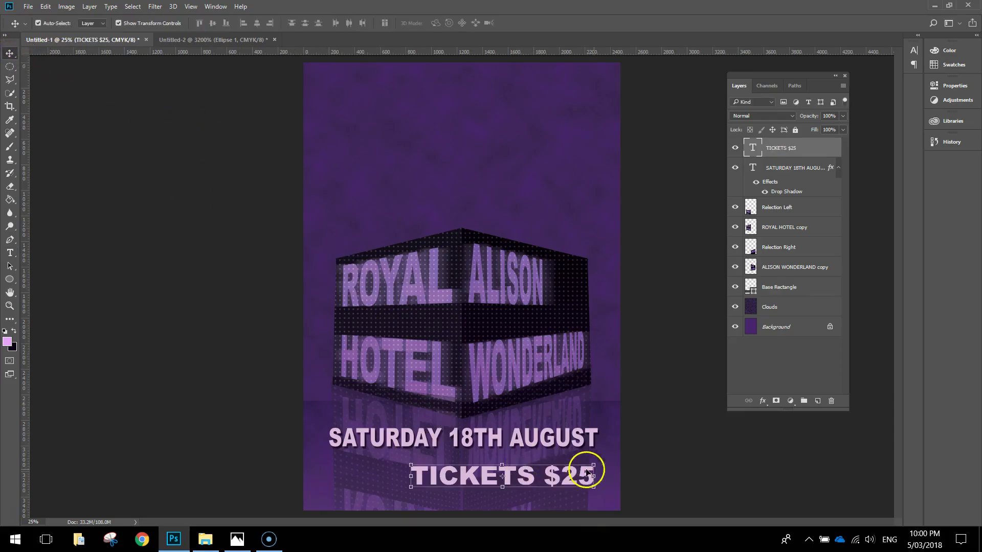
- Scale the TICKETS $25 text proportionally to about 53%, leaving it roughly centred beneath the date, and apply the transform
{"action": "key", "text": "ctrl+t"}
{"action": "left_click_drag", "start_coordinate": [587, 468], "coordinate": [508, 481]}
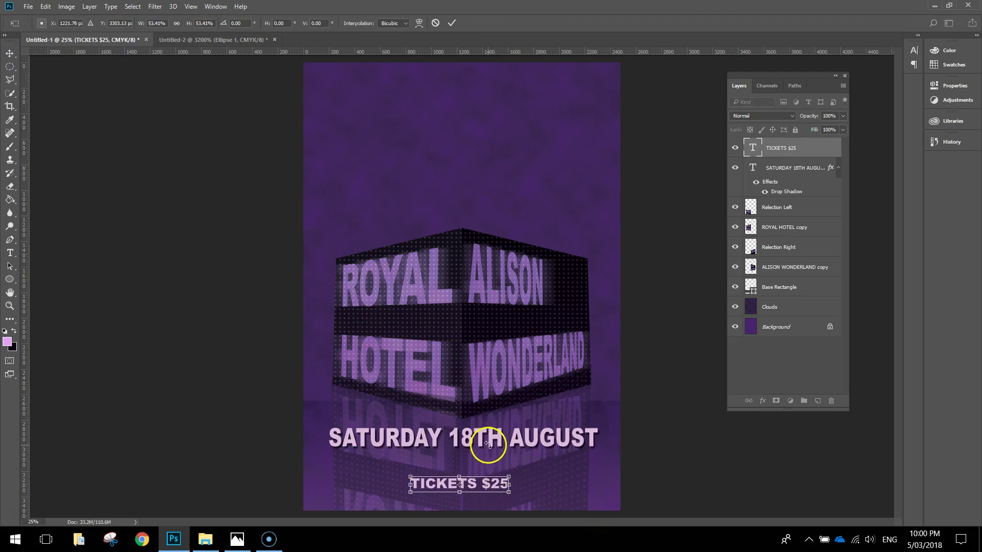
{"action": "key", "text": "Return"}
- Move the SATURDAY 18TH AUGUST text slightly down towards the ticket line, and leave no layer selected
{"action": "left_click_drag", "start_coordinate": [484, 440], "coordinate": [482, 448]}
{"action": "left_click", "coordinate": [473, 485]}
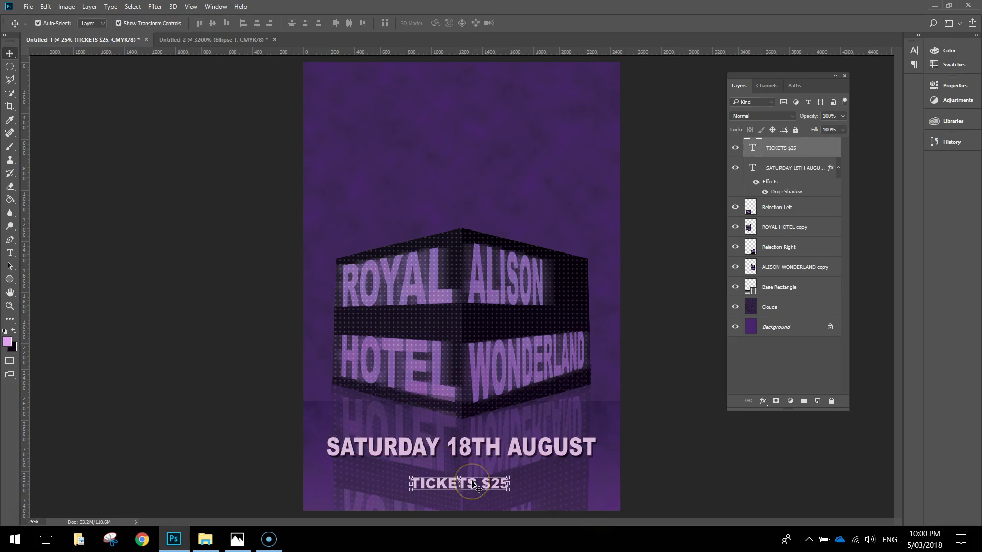
{"action": "left_click", "coordinate": [642, 478]}
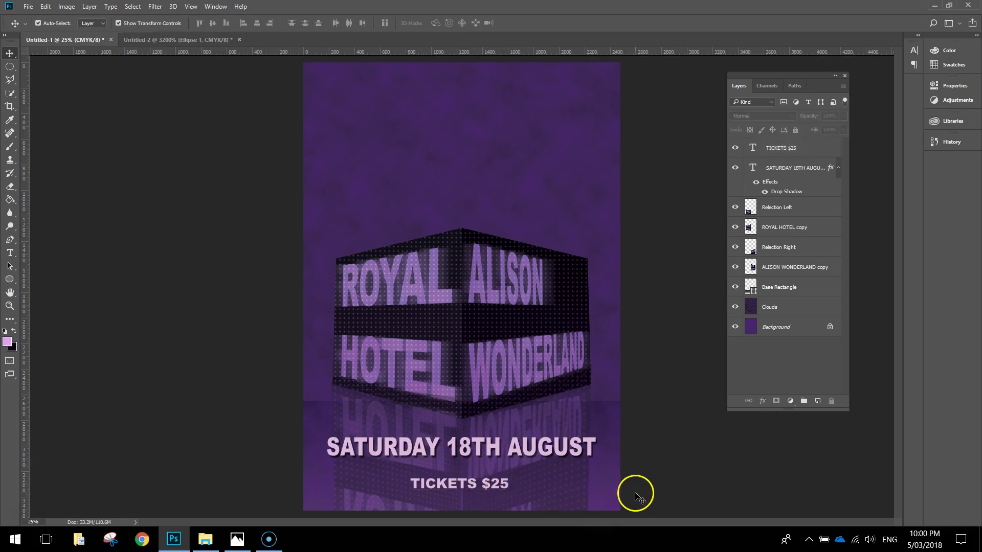